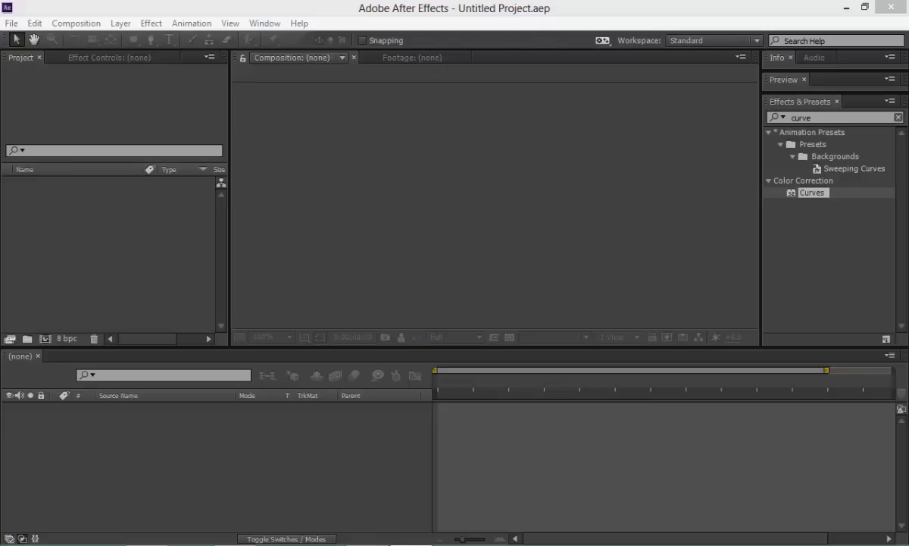
Open the recent project Mir_11.aep from the File menu's recent projects list.
{"action": "left_click", "coordinate": [165, 9]}
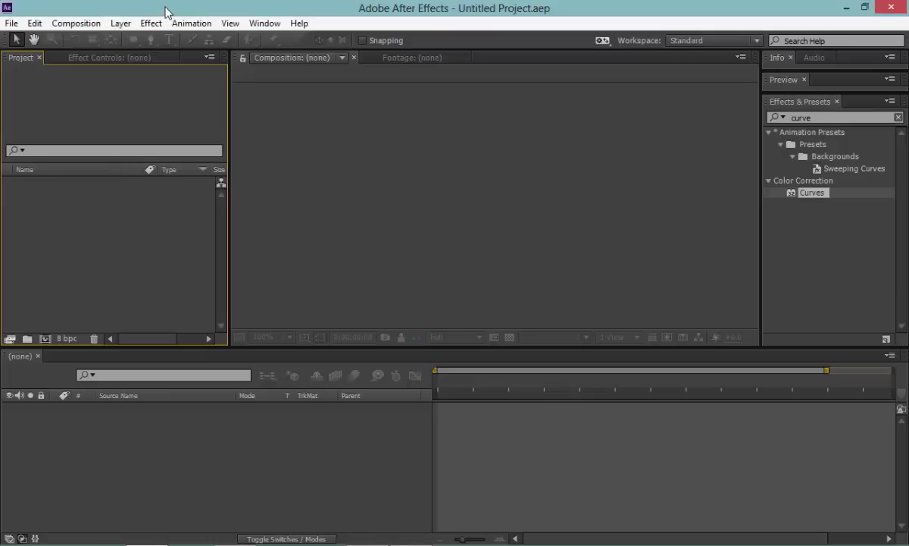
{"action": "left_click", "coordinate": [12, 23]}
{"action": "mouse_move", "coordinate": [43, 73]}
{"action": "left_click", "coordinate": [343, 70]}
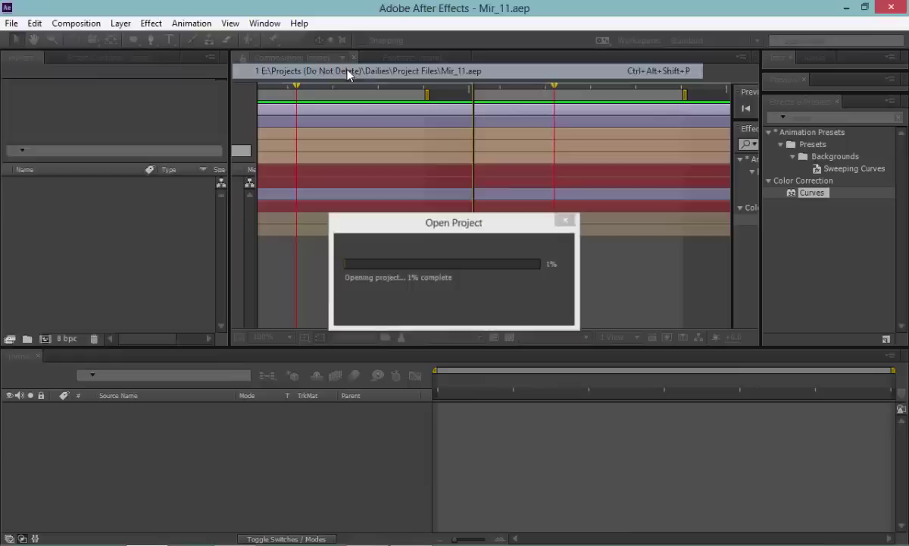
{"action": "left_click", "coordinate": [701, 40]}
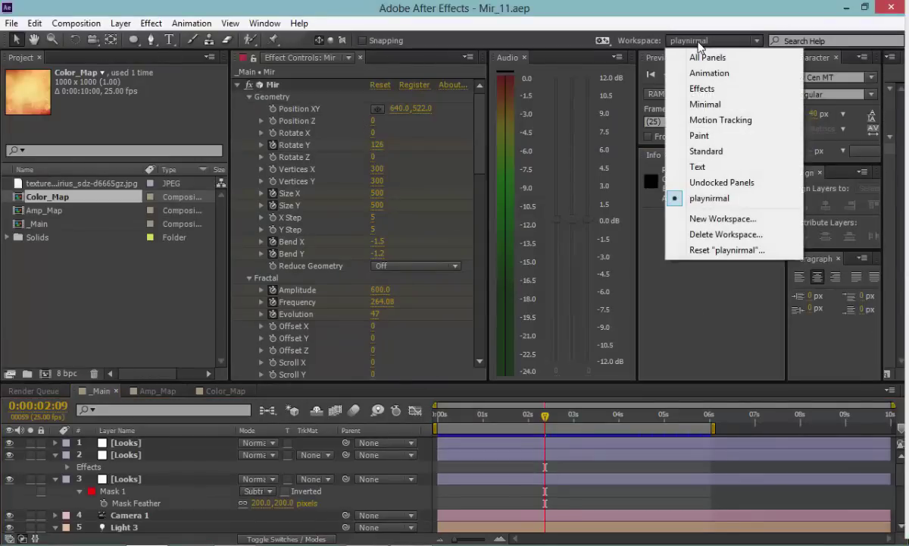
Switch to the Standard workspace and maximize the composition viewer.
{"action": "left_click", "coordinate": [696, 150]}
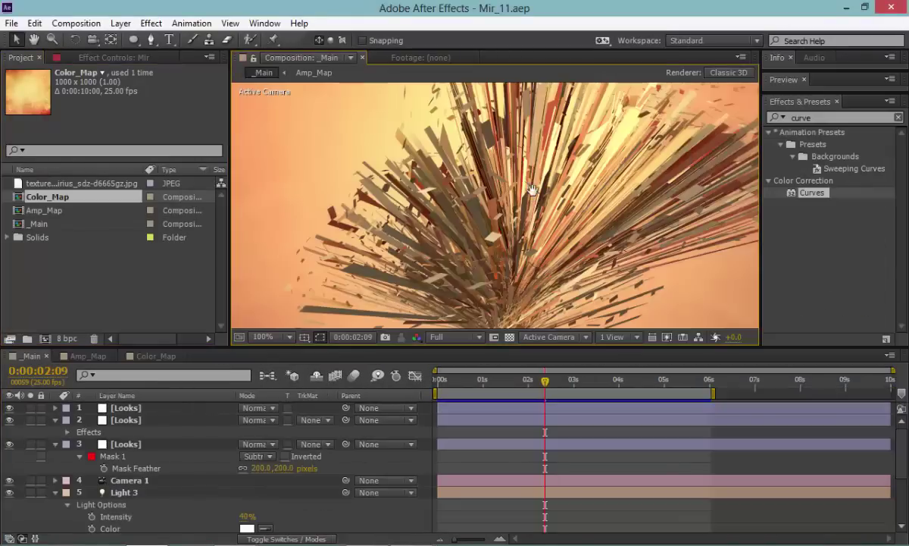
{"action": "key", "text": "grave"}
{"action": "left_click_drag", "start_coordinate": [473, 232], "coordinate": [469, 263]}
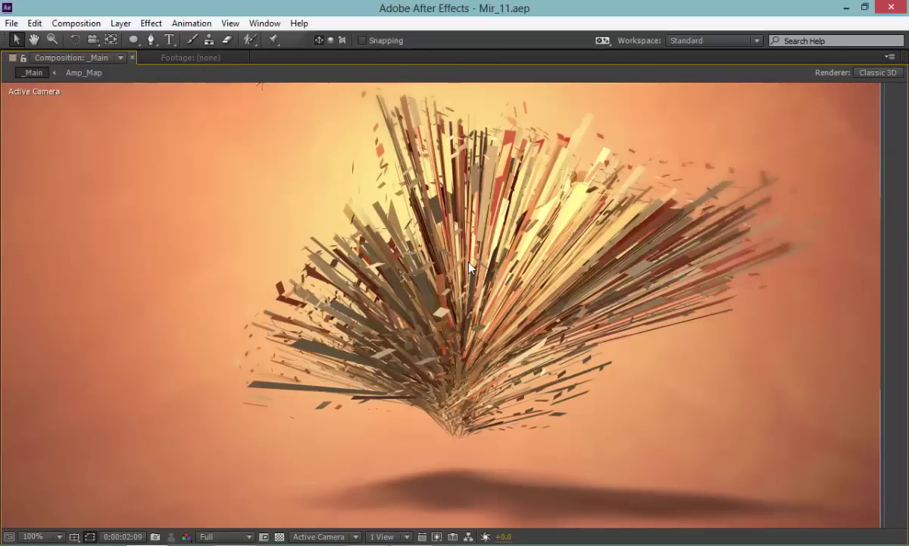
Play a RAM preview of the orange burst, stop it, and restore the panels.
{"action": "key", "text": "KP_0"}
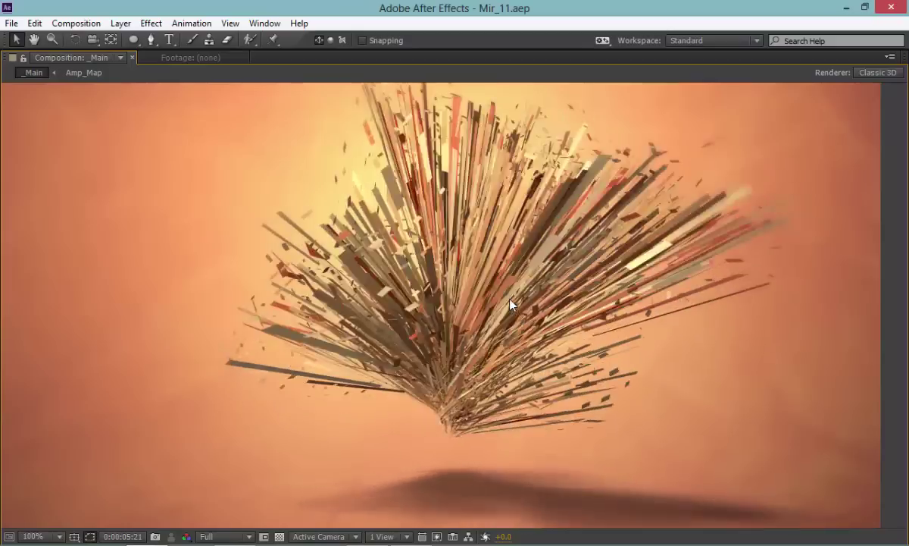
{"action": "key", "text": "space"}
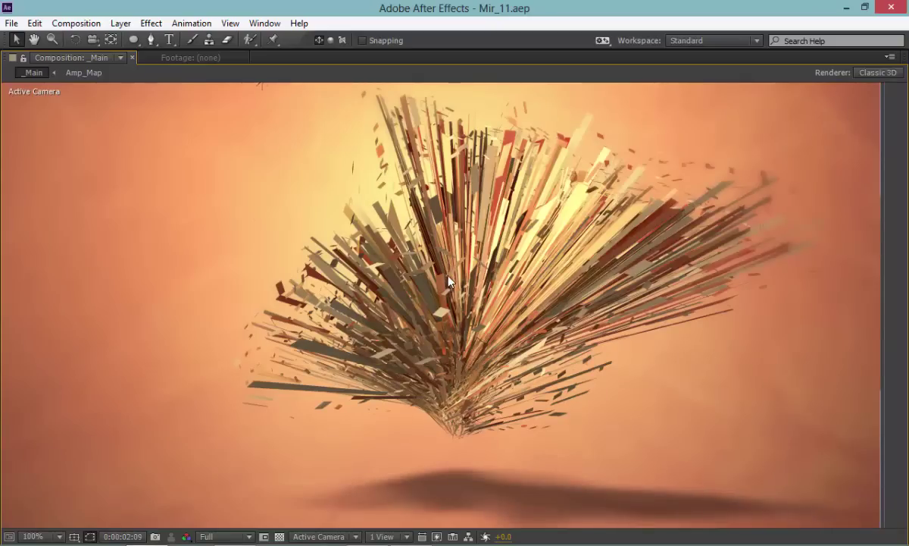
{"action": "key", "text": "grave"}
{"action": "left_click_drag", "start_coordinate": [423, 276], "coordinate": [464, 252]}
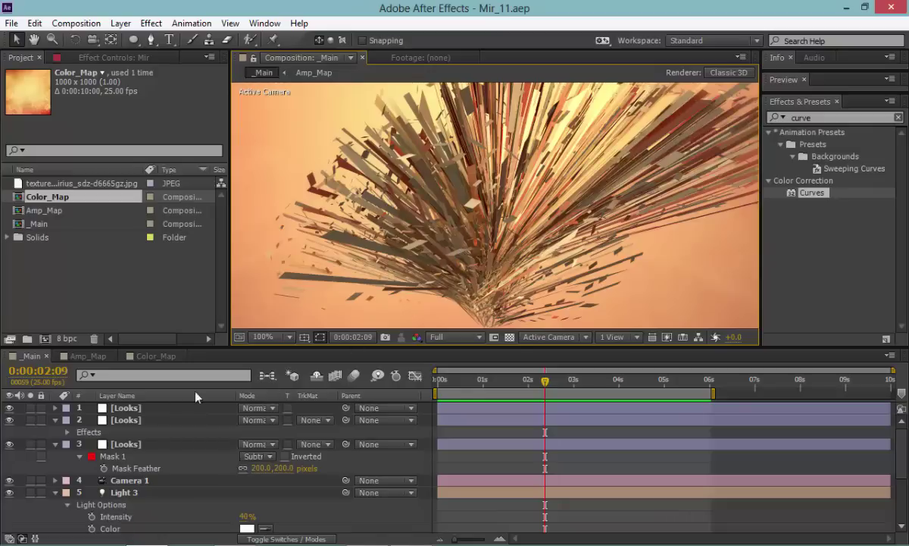
Inspect the three Looks layers' Curves and Fast Blur effects, then orbit the camera.
{"action": "left_click", "coordinate": [144, 408]}
{"action": "left_click", "coordinate": [106, 57]}
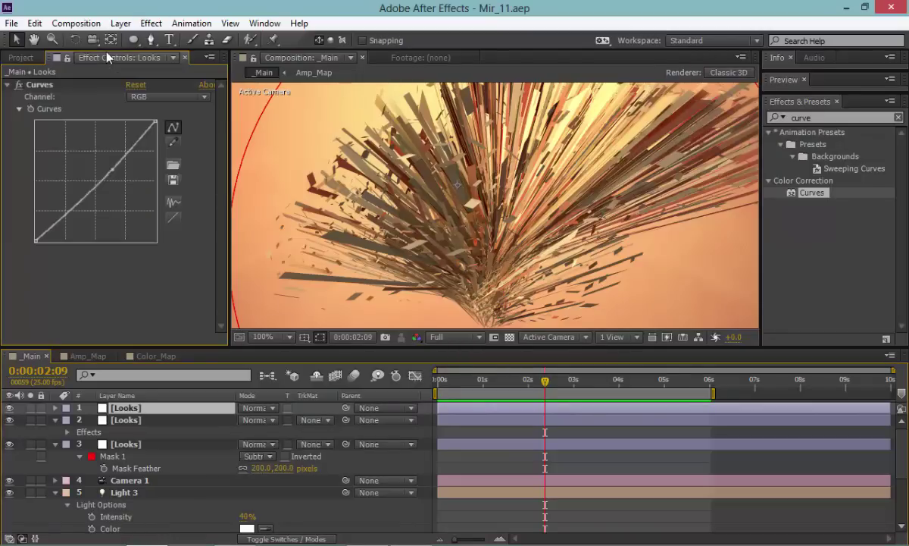
{"action": "left_click", "coordinate": [137, 420]}
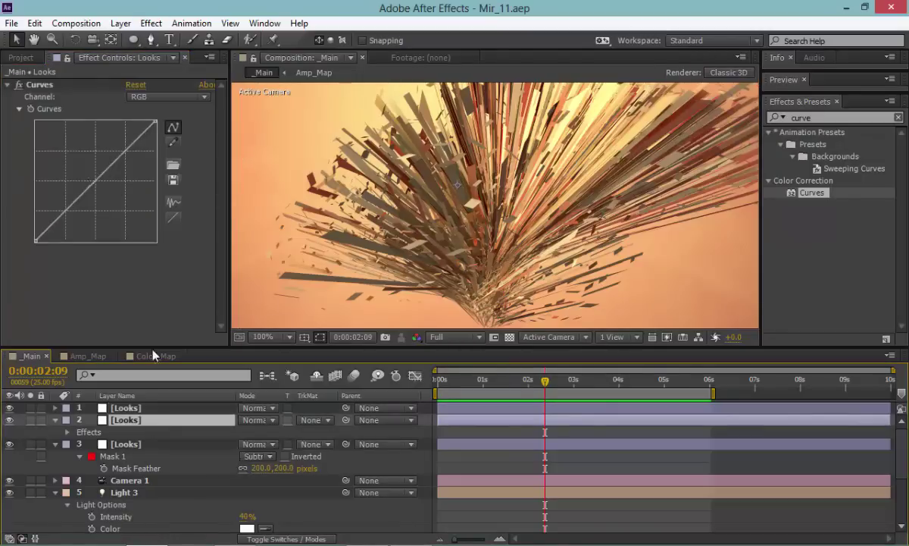
{"action": "left_click", "coordinate": [74, 90]}
{"action": "left_click", "coordinate": [152, 444]}
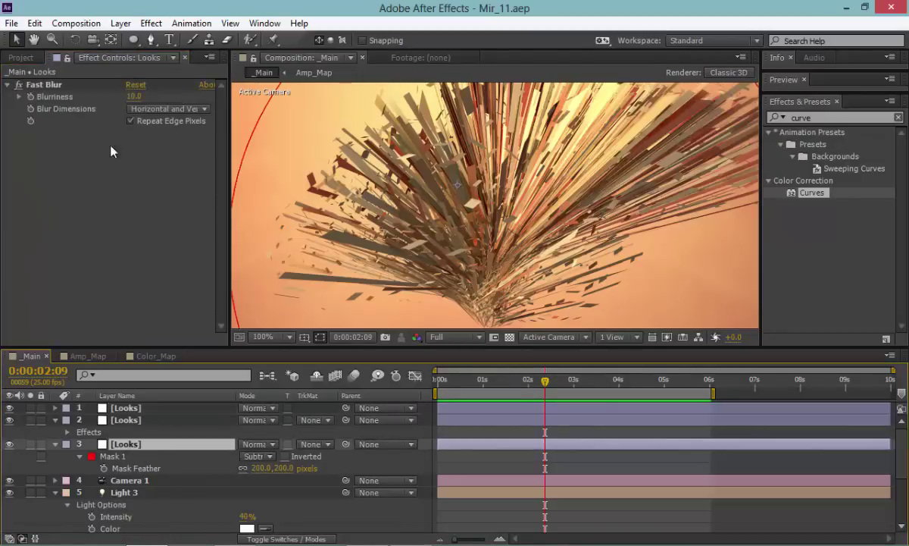
{"action": "left_click", "coordinate": [58, 86]}
{"action": "left_click", "coordinate": [126, 408]}
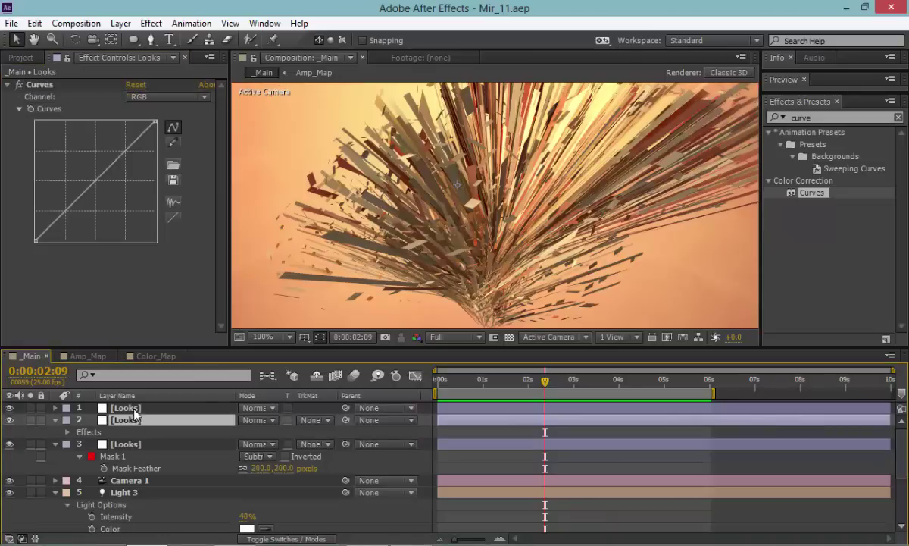
{"action": "left_click_drag", "start_coordinate": [487, 200], "coordinate": [341, 167]}
Preview the texture JPEG from the project items.
{"action": "left_click", "coordinate": [21, 57]}
{"action": "double_click", "coordinate": [61, 180]}
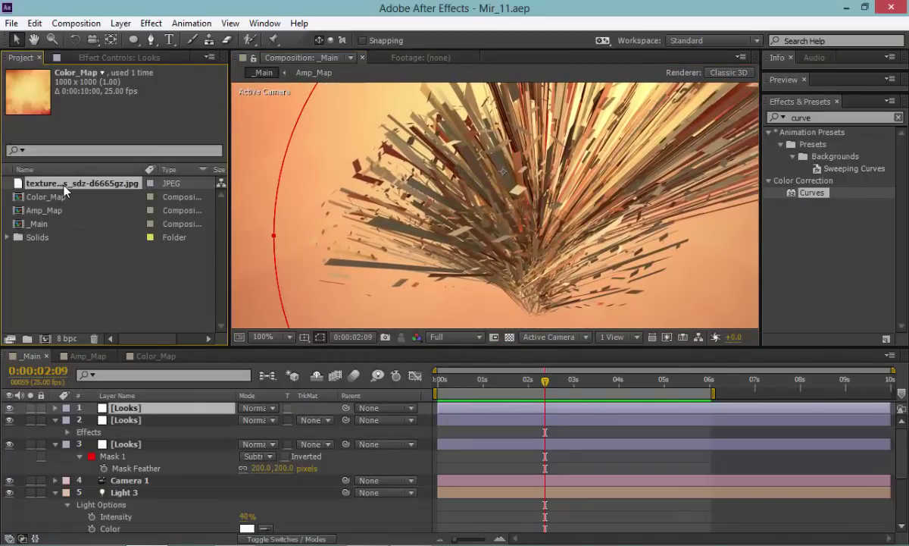
{"action": "scroll", "coordinate": [634, 218], "scroll_direction": "down", "scroll_amount": 2}
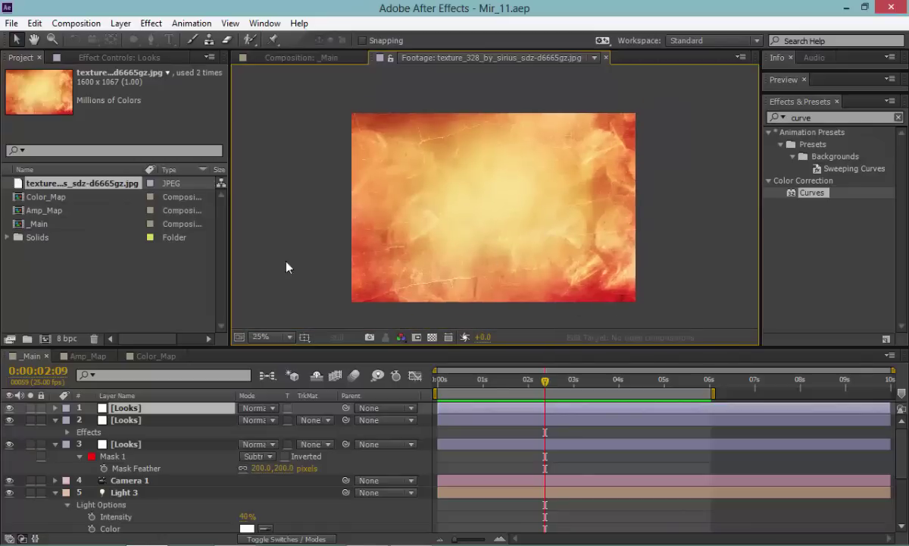
{"action": "left_click", "coordinate": [170, 296]}
Start a new empty project via File > New > New Project.
{"action": "left_click", "coordinate": [11, 22]}
{"action": "mouse_move", "coordinate": [28, 36]}
{"action": "left_click", "coordinate": [325, 44]}
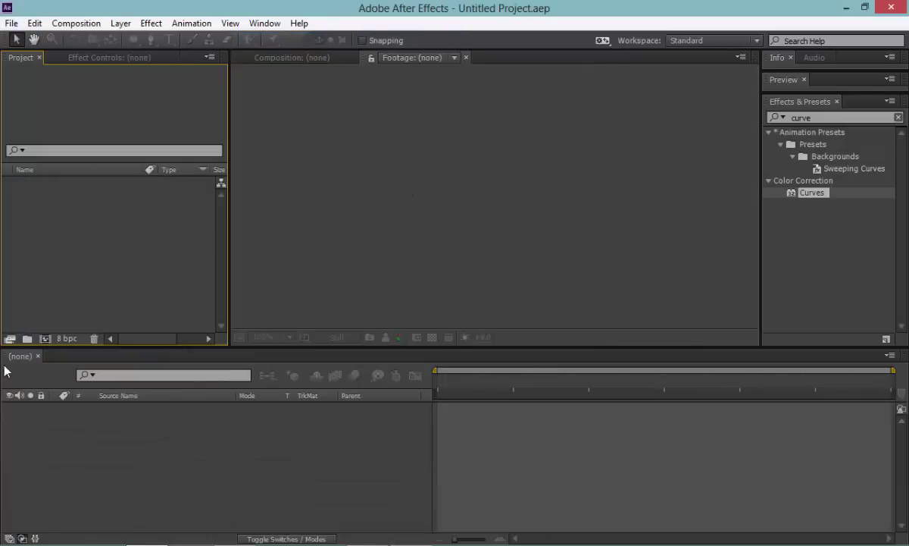
Create a new 1280 x 720 composition.
{"action": "left_click", "coordinate": [45, 338]}
{"action": "left_click", "coordinate": [238, 155]}
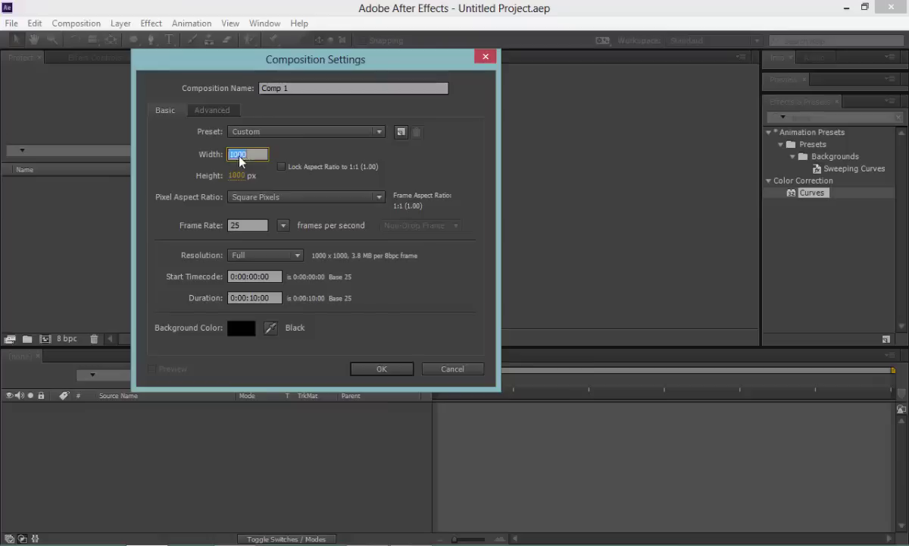
{"action": "type", "text": "1280"}
{"action": "key", "text": "Tab"}
{"action": "type", "text": "720"}
{"action": "key", "text": "Return"}
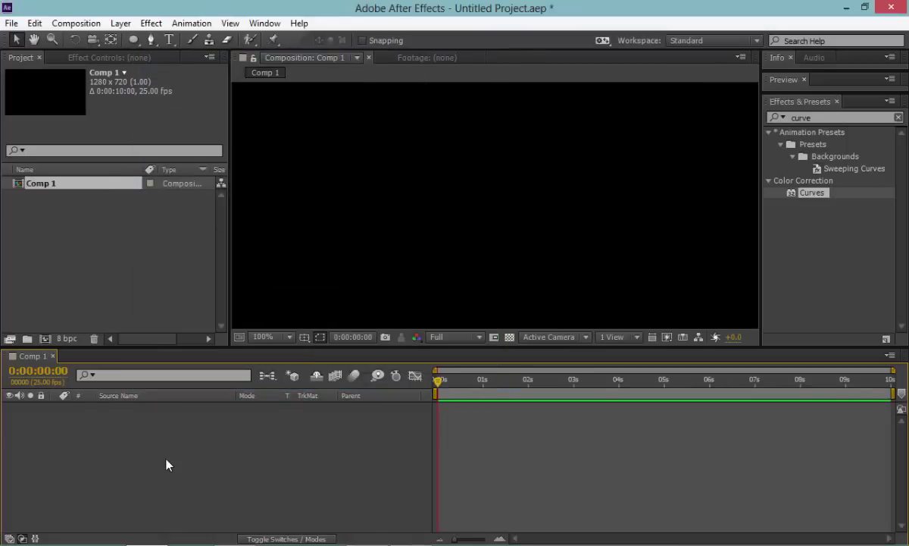
Add two solid layers, BG and a second one renamed to Mir.
{"action": "key", "text": "ctrl+y"}
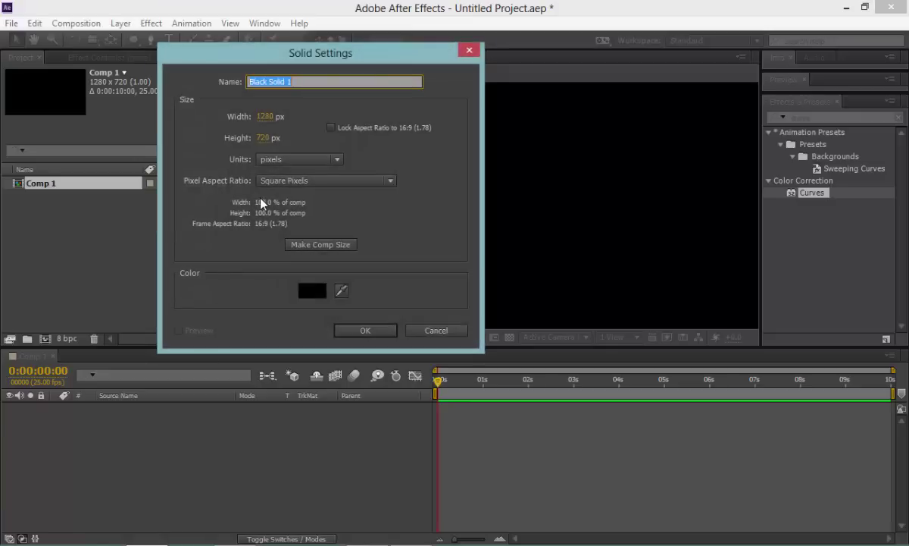
{"action": "type", "text": "BG"}
{"action": "key", "text": "Return"}
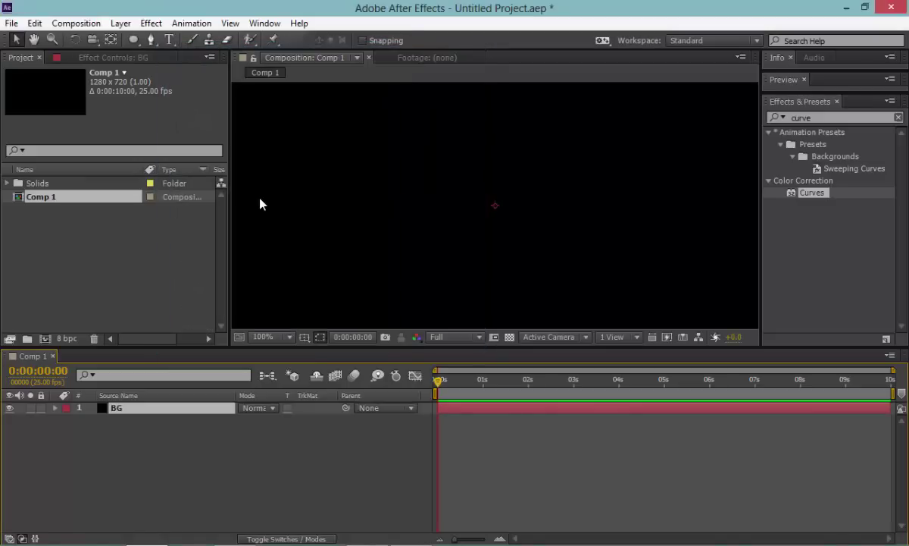
{"action": "key", "text": "ctrl+y"}
{"action": "type", "text": "ml"}
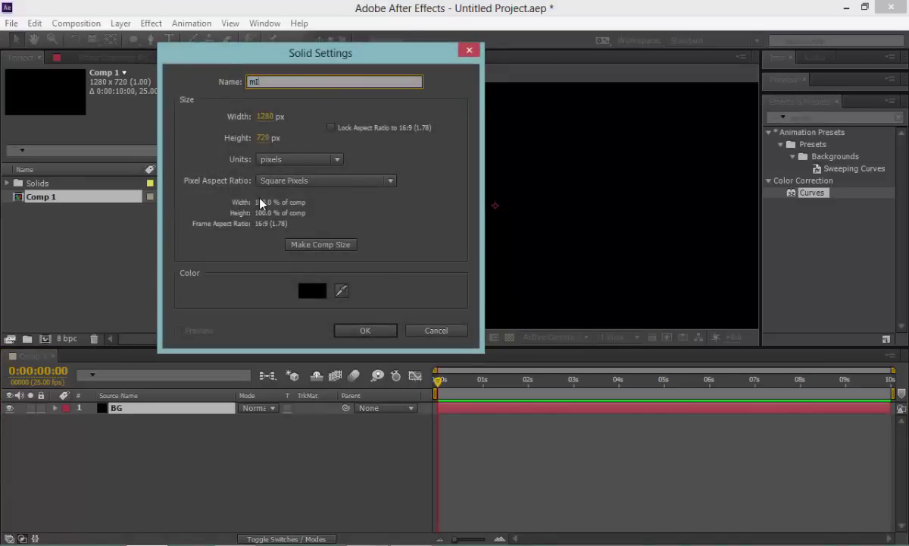
{"action": "key", "text": "Return"}
{"action": "key", "text": "ctrl+y"}
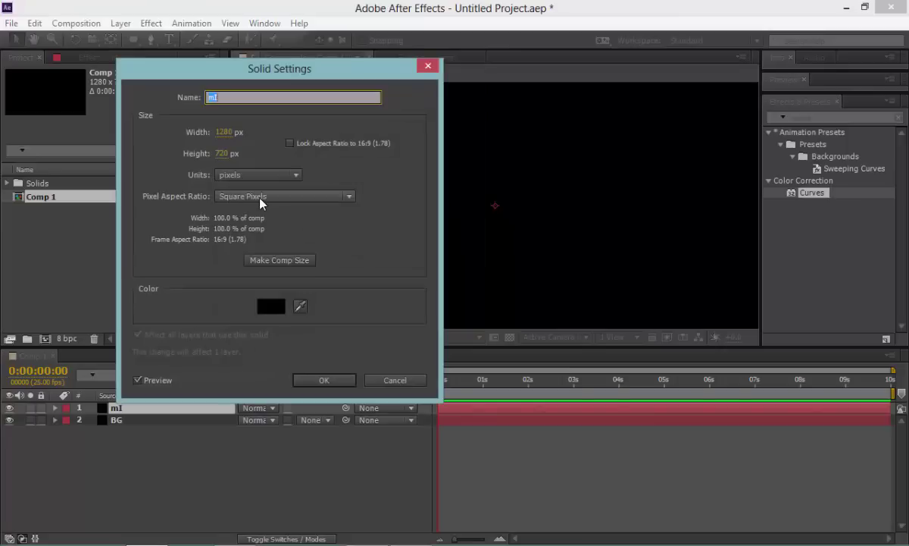
{"action": "type", "text": "Mir"}
{"action": "key", "text": "Return"}
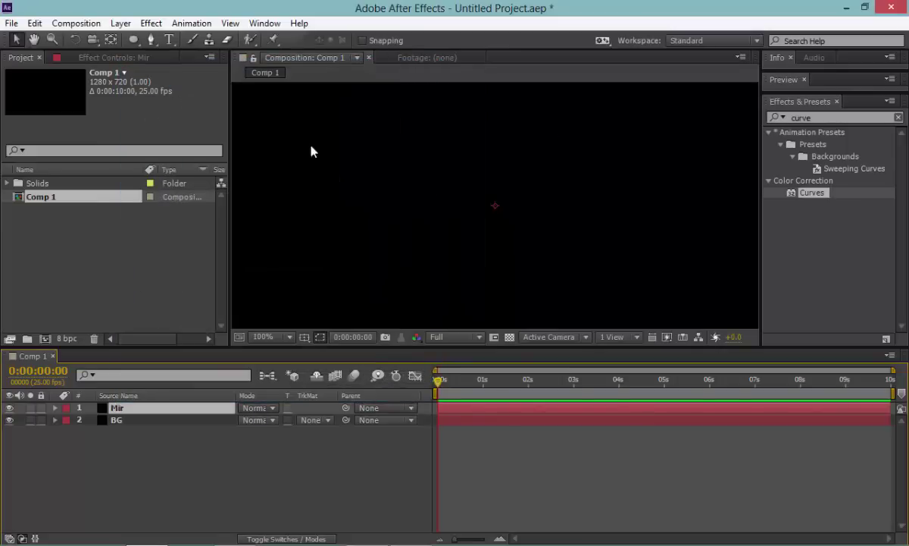
Apply the Trapcode Mir effect to the Mir layer from Effects & Presets.
{"action": "left_click", "coordinate": [825, 117]}
{"action": "type", "text": "mir"}
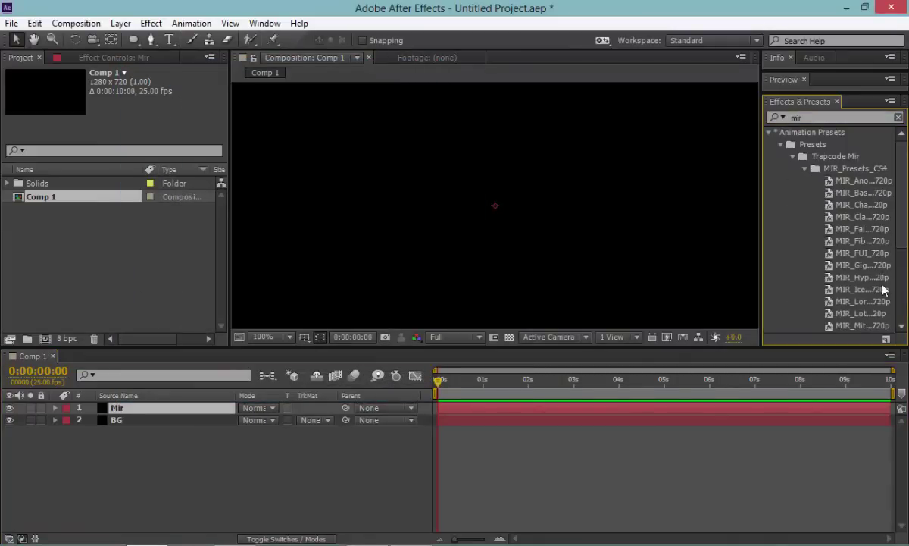
{"action": "scroll", "coordinate": [841, 307], "scroll_direction": "down", "scroll_amount": 4}
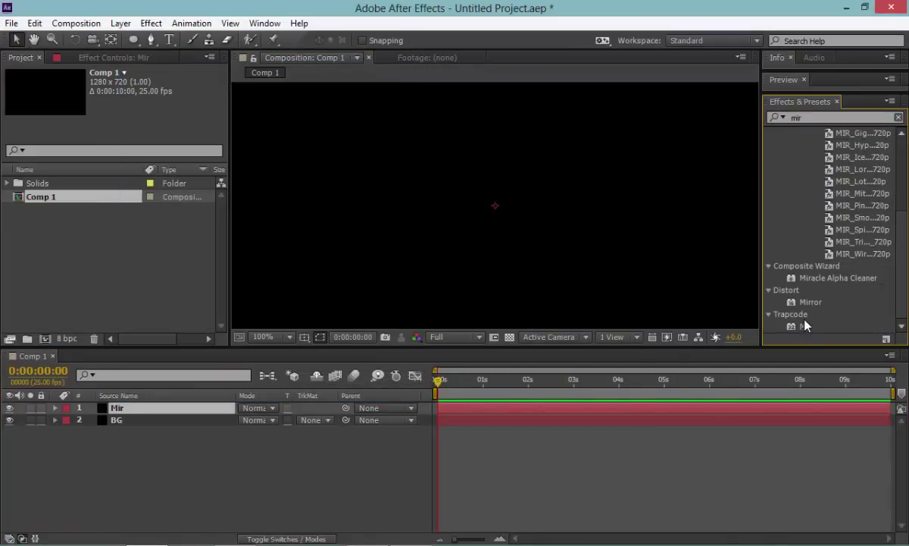
{"action": "left_click_drag", "start_coordinate": [805, 326], "coordinate": [793, 413]}
Apply Gradient Ramp to the BG layer and zoom out to the whole frame.
{"action": "left_click", "coordinate": [794, 420]}
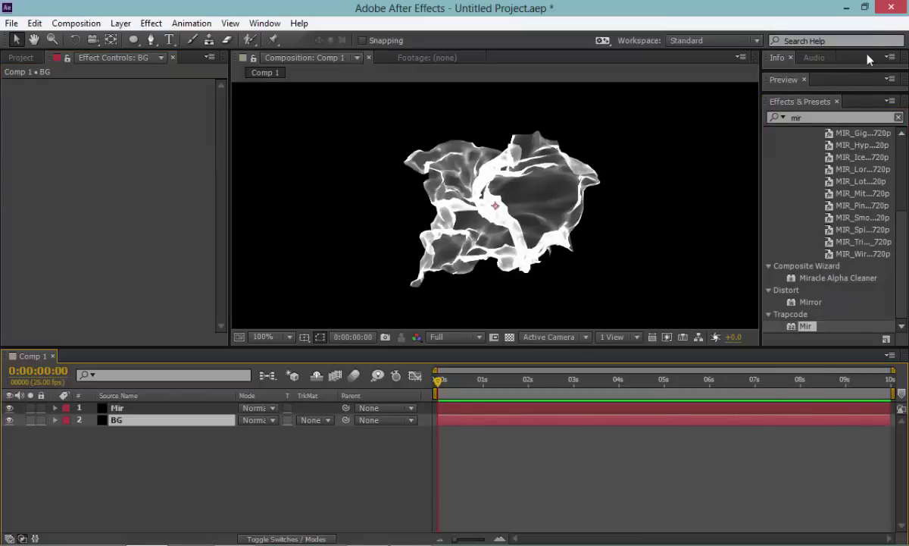
{"action": "left_click", "coordinate": [819, 117]}
{"action": "type", "text": "ramp"}
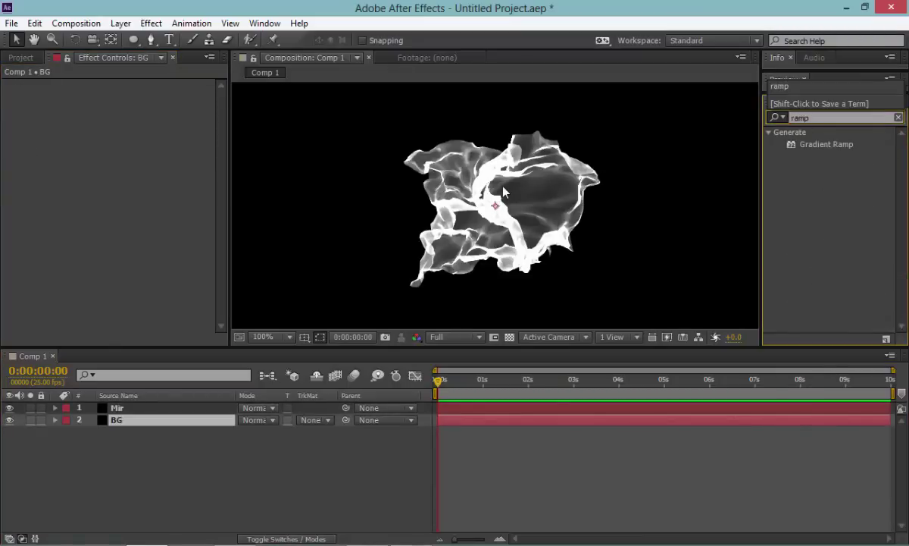
{"action": "left_click_drag", "start_coordinate": [809, 144], "coordinate": [732, 424]}
{"action": "key", "text": "comma"}
{"action": "key", "text": "comma"}
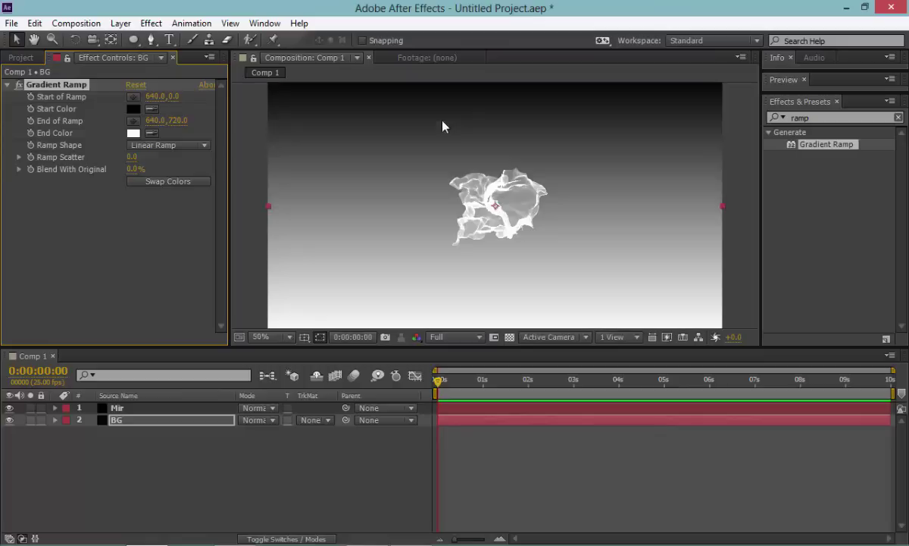
Hide Mir; make BG's ramp radial with swapped colours, start Y 179, end Y 1432.
{"action": "left_click", "coordinate": [9, 408]}
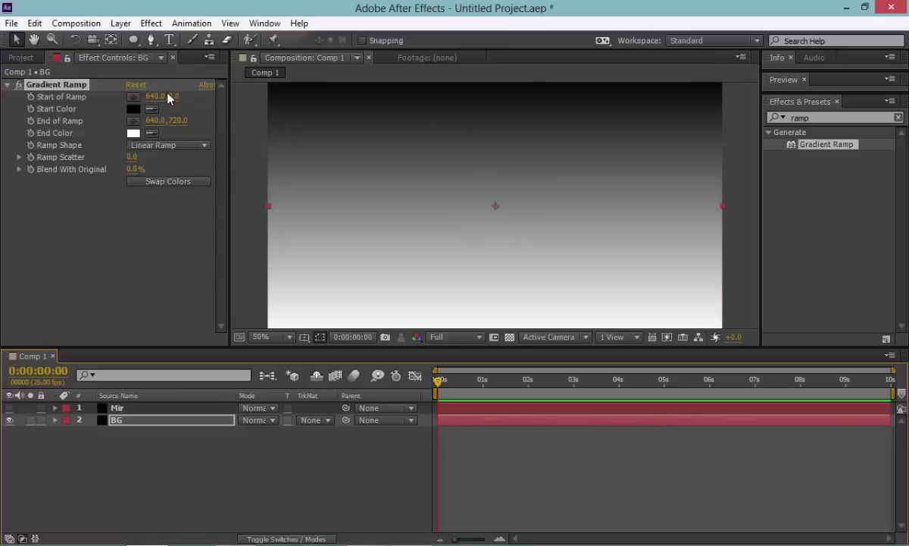
{"action": "left_click", "coordinate": [161, 182]}
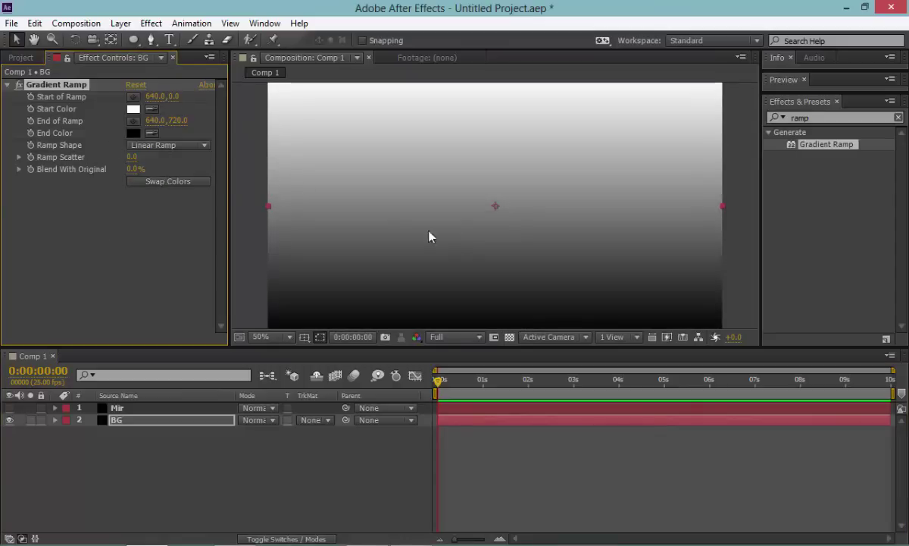
{"action": "left_click_drag", "start_coordinate": [176, 101], "coordinate": [307, 105]}
{"action": "left_click", "coordinate": [154, 145]}
{"action": "left_click", "coordinate": [160, 176]}
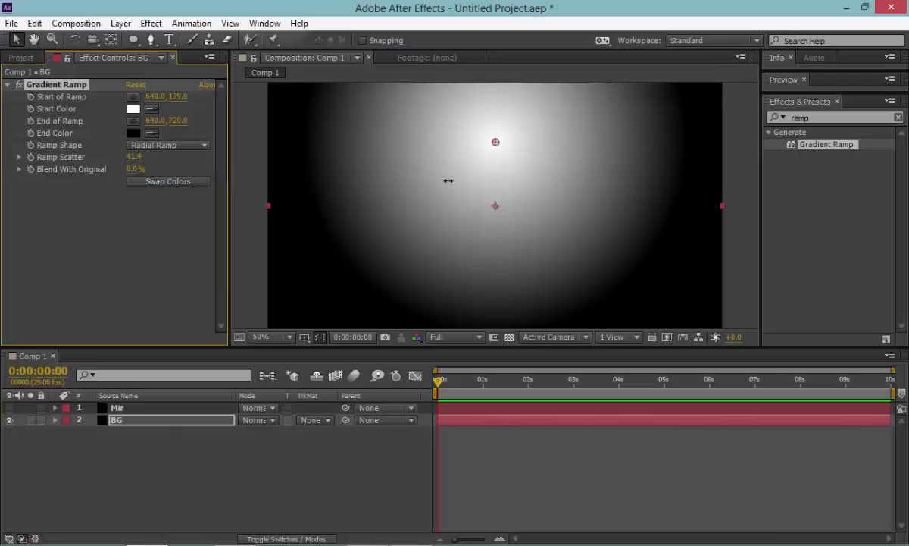
{"action": "left_click_drag", "start_coordinate": [178, 121], "coordinate": [661, 168]}
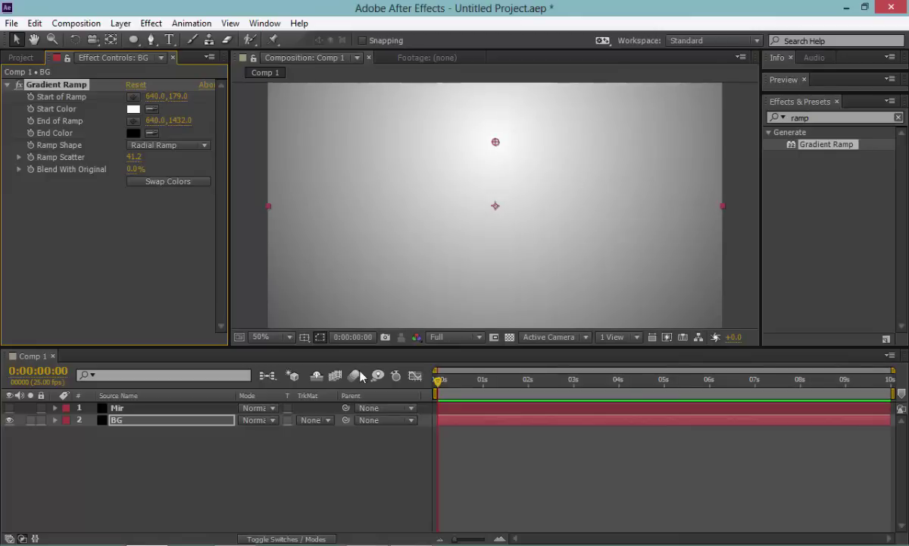
Make the Mir layer visible in the comp again.
{"action": "left_click", "coordinate": [115, 408]}
{"action": "left_click", "coordinate": [135, 422]}
{"action": "left_click", "coordinate": [129, 409]}
{"action": "left_click", "coordinate": [10, 408]}
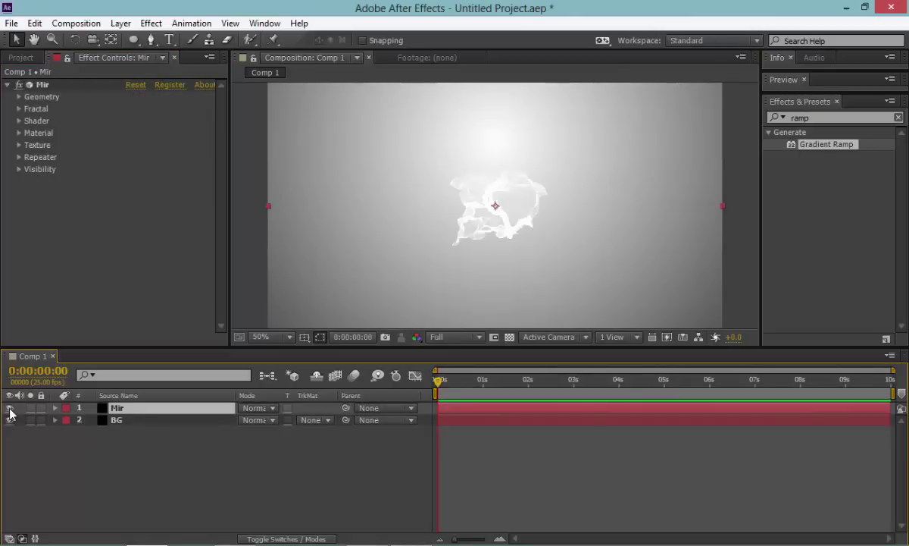
Add a new point light with 30% intensity.
{"action": "right_click", "coordinate": [221, 439]}
{"action": "mouse_move", "coordinate": [387, 313]}
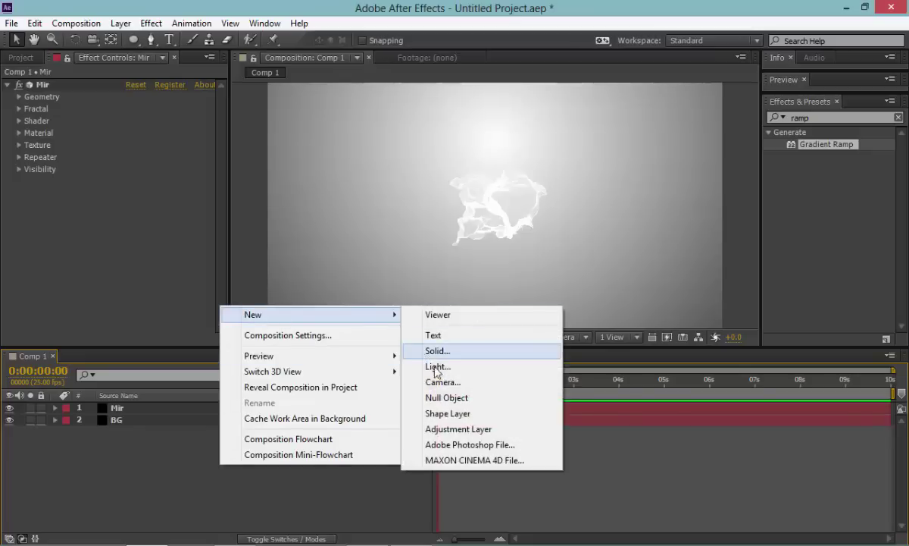
{"action": "left_click", "coordinate": [421, 366]}
{"action": "left_click", "coordinate": [218, 91]}
{"action": "left_click", "coordinate": [227, 138]}
{"action": "left_click", "coordinate": [203, 134]}
{"action": "type", "text": "30"}
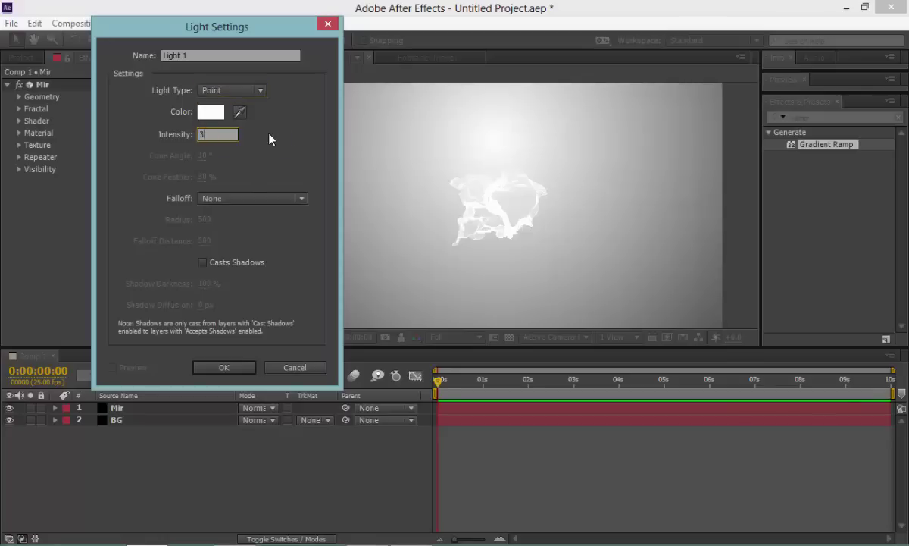
{"action": "left_click", "coordinate": [267, 166]}
{"action": "left_click", "coordinate": [229, 370]}
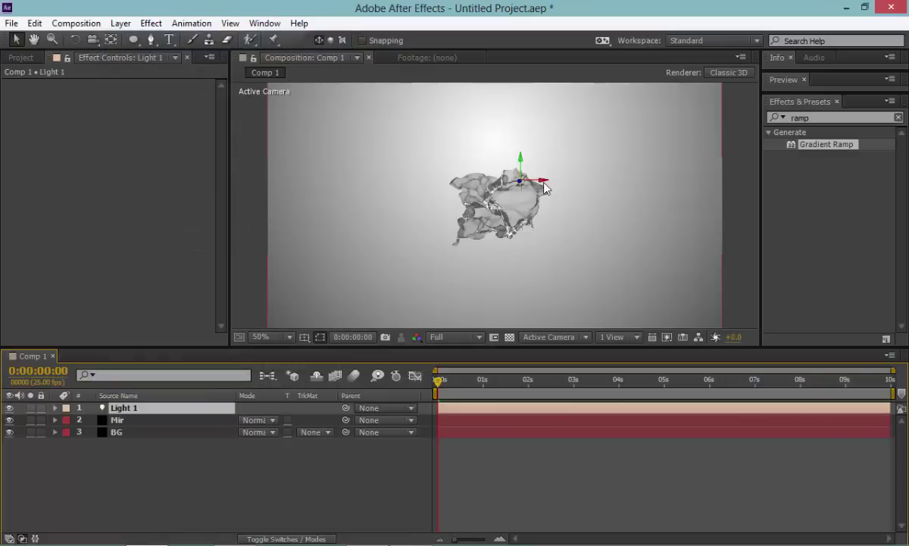
Duplicate the light as Light 2 at lower left; move Light 1 to upper right.
{"action": "left_click", "coordinate": [152, 420]}
{"action": "left_click", "coordinate": [182, 408]}
{"action": "key", "text": "ctrl+d"}
{"action": "left_click_drag", "start_coordinate": [543, 185], "coordinate": [410, 228]}
{"action": "left_click", "coordinate": [521, 182]}
{"action": "left_click_drag", "start_coordinate": [553, 187], "coordinate": [671, 186]}
{"action": "left_click", "coordinate": [116, 431]}
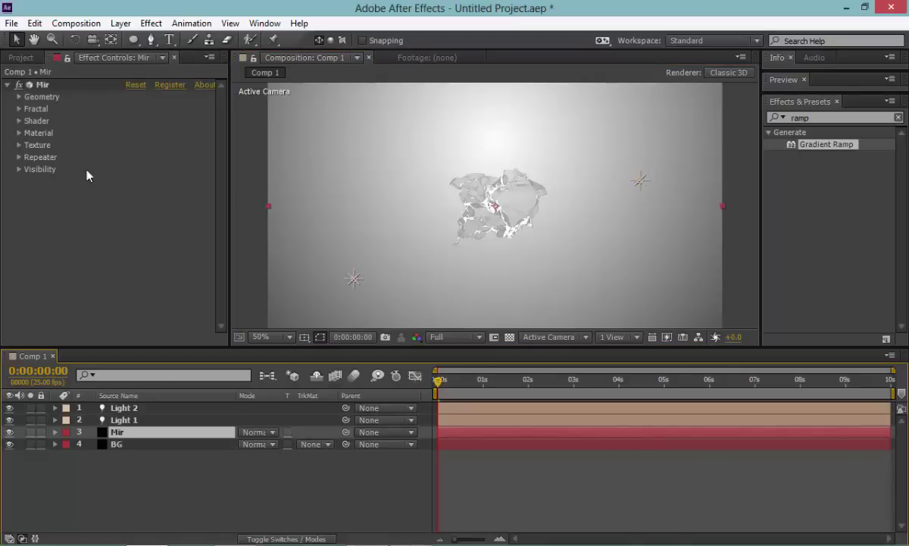
Set Mir's Fractal Amplitude and Frequency to 0.
{"action": "left_click", "coordinate": [19, 110]}
{"action": "left_click", "coordinate": [138, 108]}
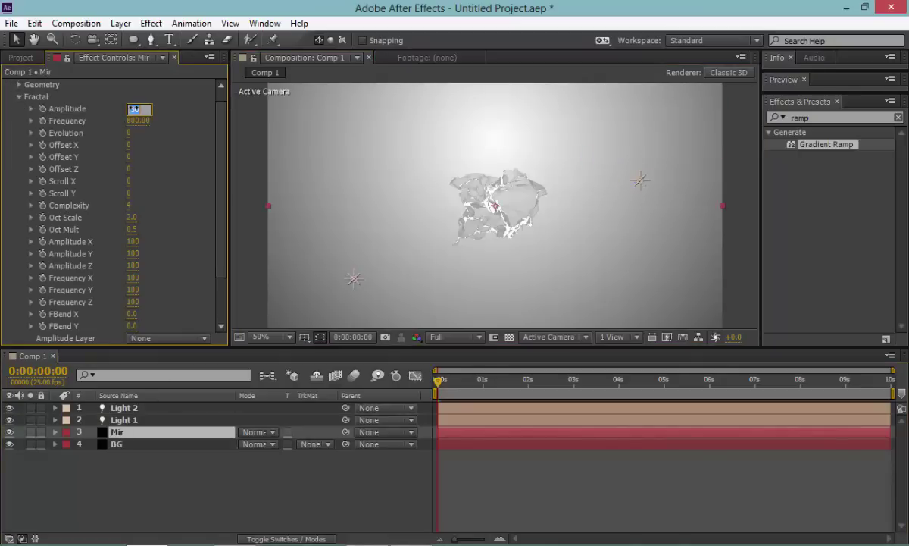
{"action": "type", "text": "0"}
{"action": "key", "text": "Tab"}
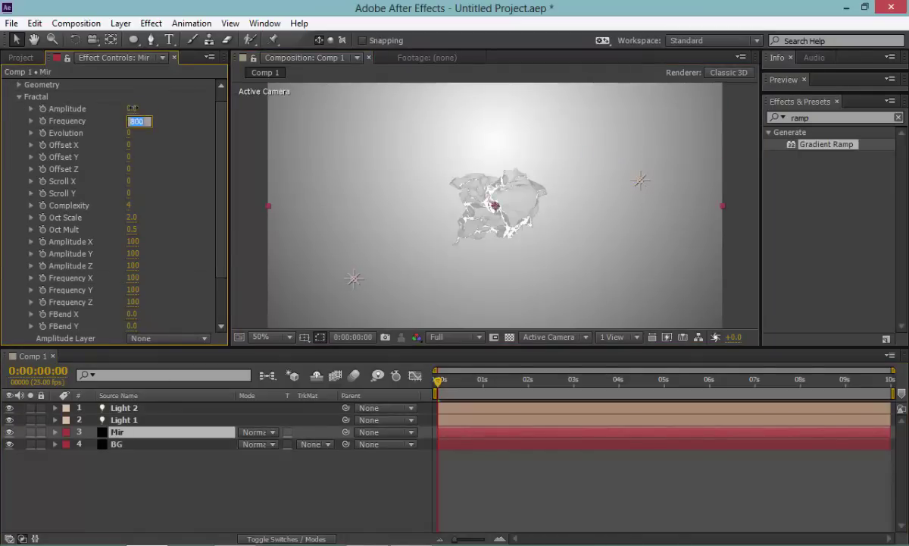
{"action": "type", "text": "0"}
{"action": "key", "text": "Tab"}
{"action": "key", "text": "Tab"}
{"action": "key", "text": "Tab"}
{"action": "key", "text": "Tab"}
{"action": "key", "text": "Return"}
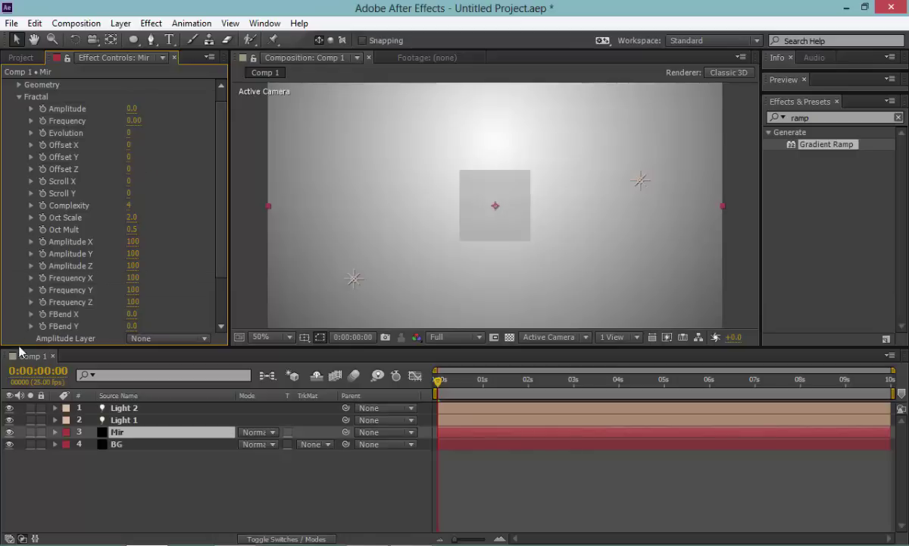
{"action": "scroll", "coordinate": [150, 152], "scroll_direction": "down", "scroll_amount": 3}
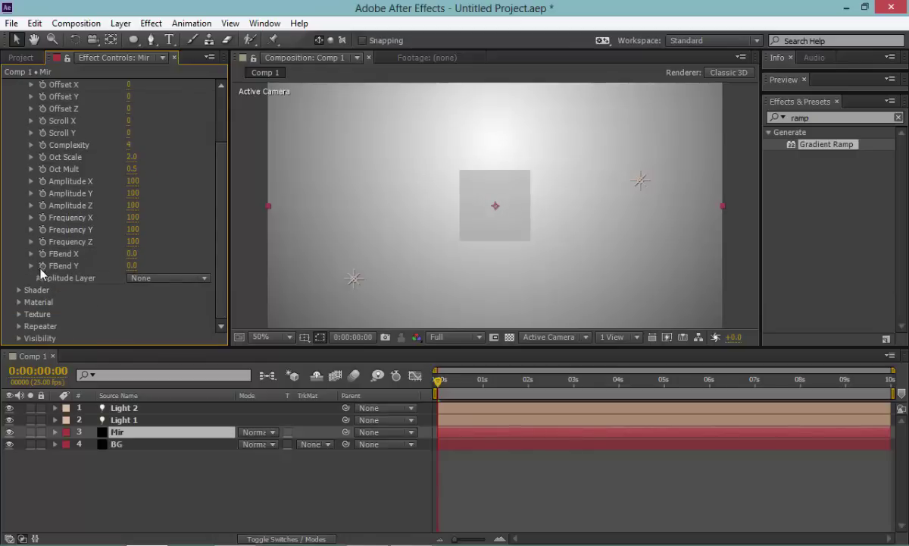
Set Mir's Shader to Flat, blend to Normal, and DepthBuf to On.
{"action": "left_click", "coordinate": [19, 290]}
{"action": "left_click", "coordinate": [143, 181]}
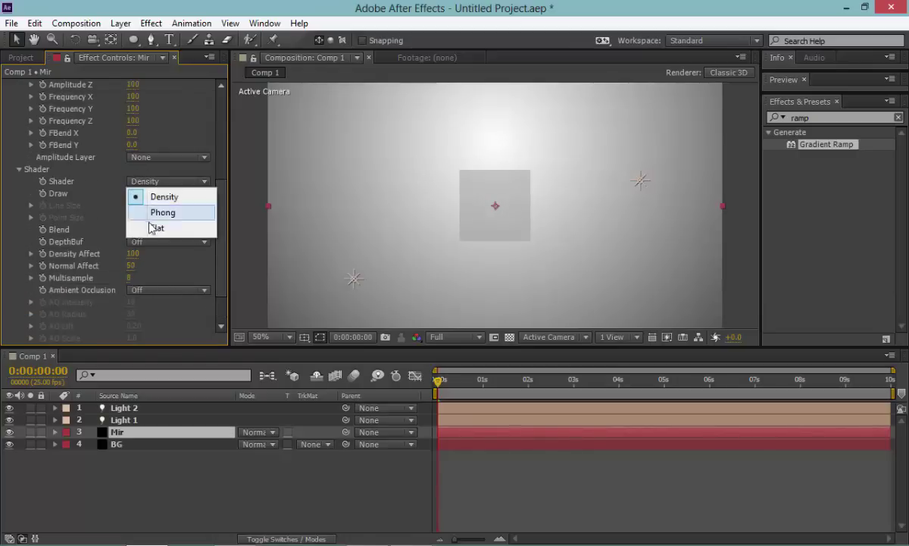
{"action": "left_click", "coordinate": [144, 228]}
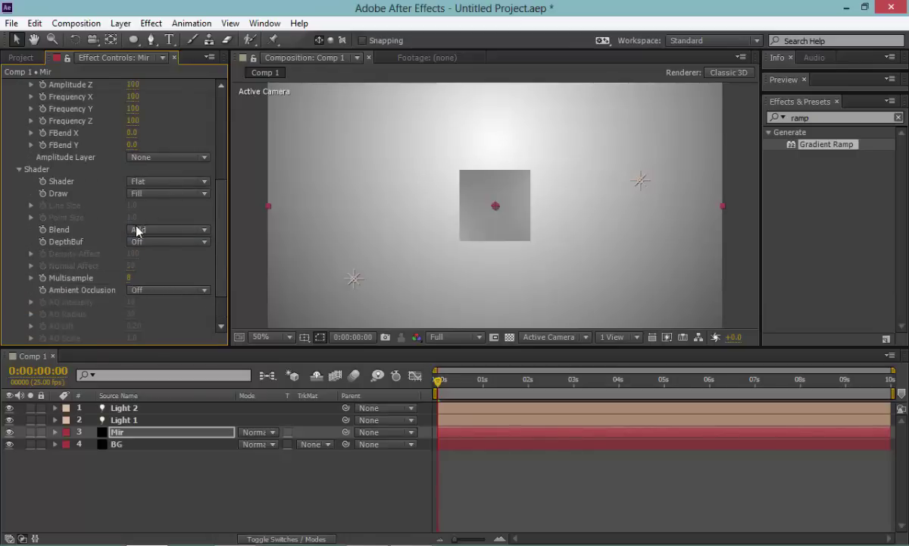
{"action": "left_click", "coordinate": [144, 230]}
{"action": "left_click", "coordinate": [159, 258]}
{"action": "left_click", "coordinate": [142, 242]}
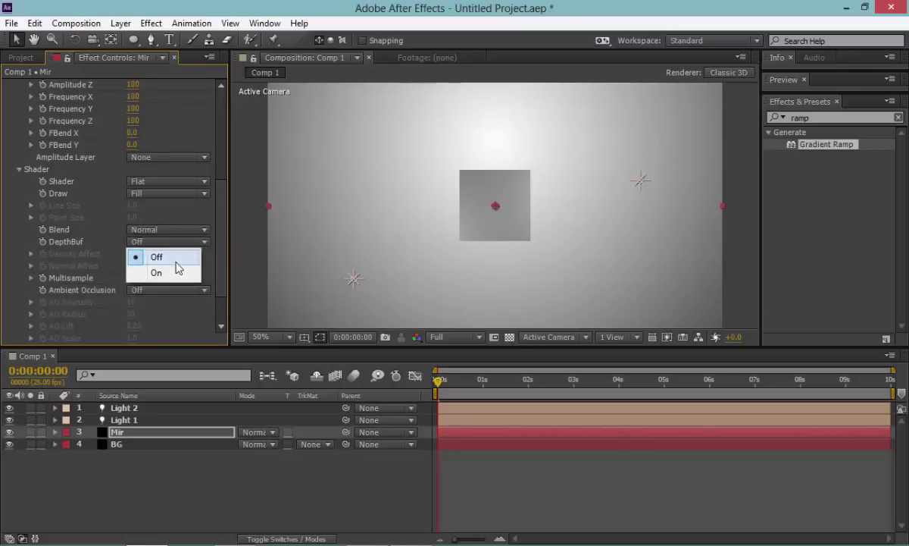
{"action": "left_click", "coordinate": [157, 272]}
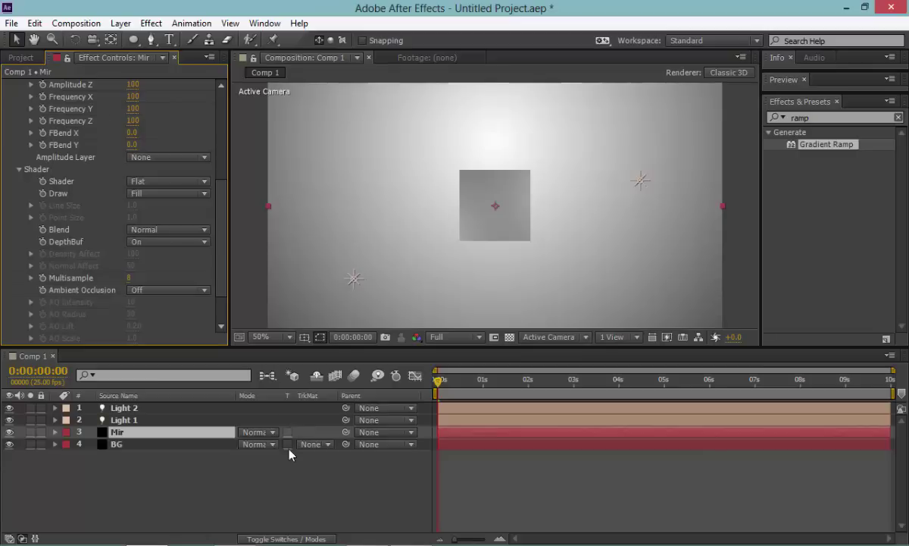
{"action": "left_click", "coordinate": [296, 467]}
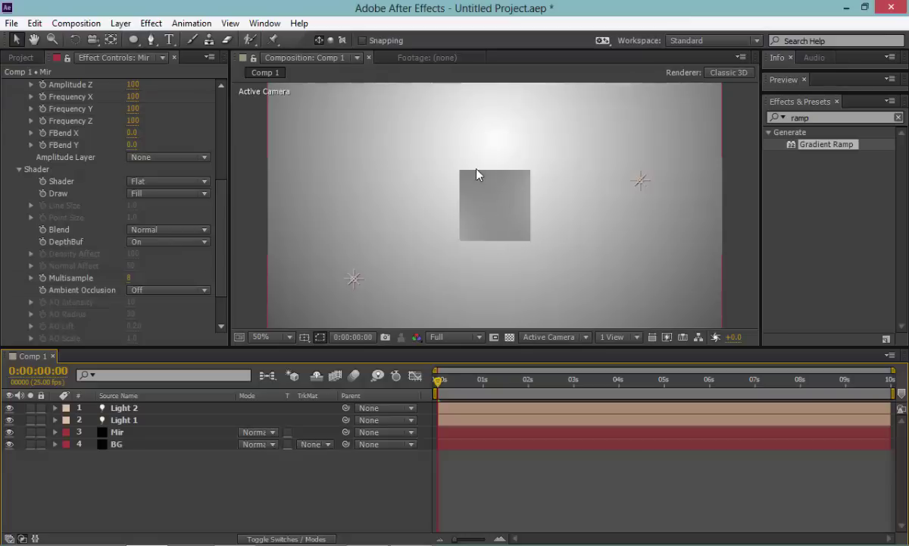
Import Mir_014.mov from D:\Mattes into the project.
{"action": "left_click", "coordinate": [19, 59]}
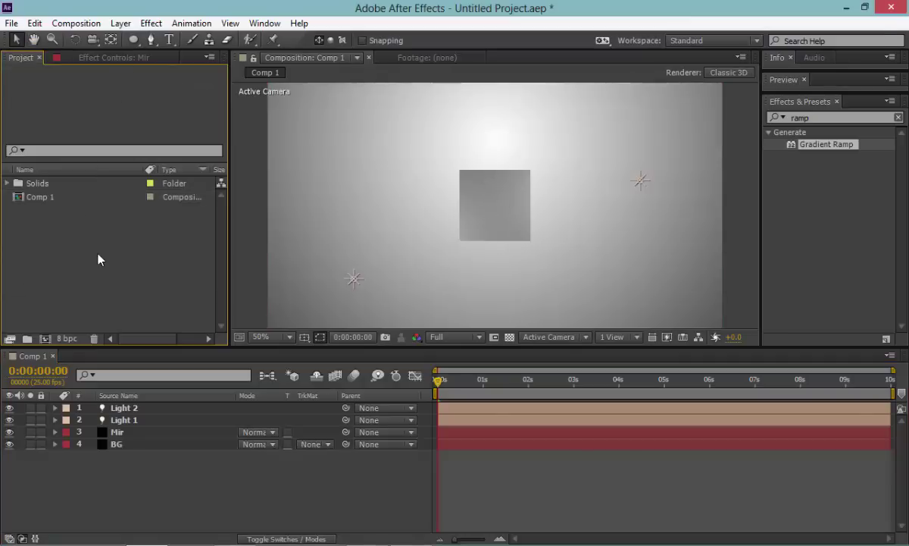
{"action": "double_click", "coordinate": [92, 237]}
{"action": "left_click", "coordinate": [88, 279]}
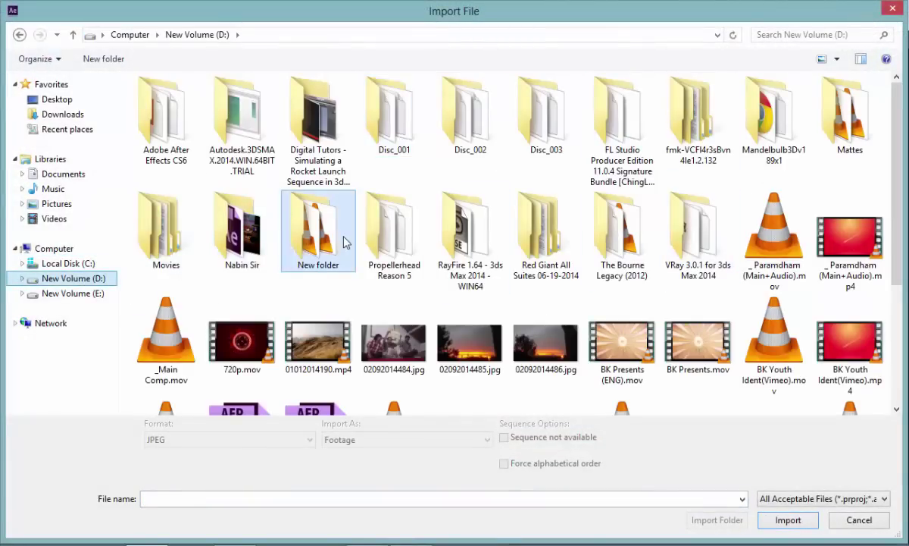
{"action": "double_click", "coordinate": [845, 113]}
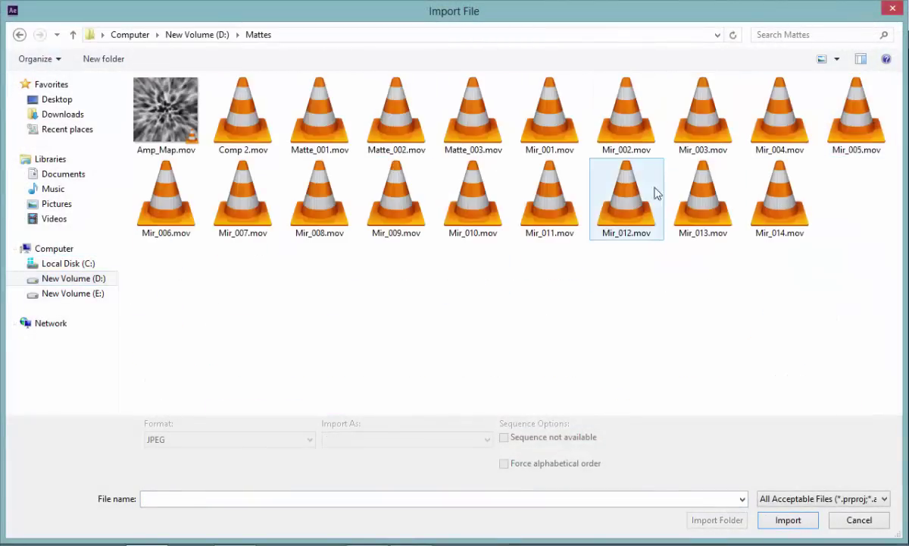
{"action": "double_click", "coordinate": [754, 189]}
Create a Mir_014 composition from the clip, view at 50%, and scrub through it.
{"action": "left_click_drag", "start_coordinate": [66, 198], "coordinate": [44, 339]}
{"action": "key", "text": "period"}
{"action": "key", "text": "period"}
{"action": "key", "text": "period"}
{"action": "key", "text": "period"}
{"action": "left_click_drag", "start_coordinate": [462, 385], "coordinate": [532, 407]}
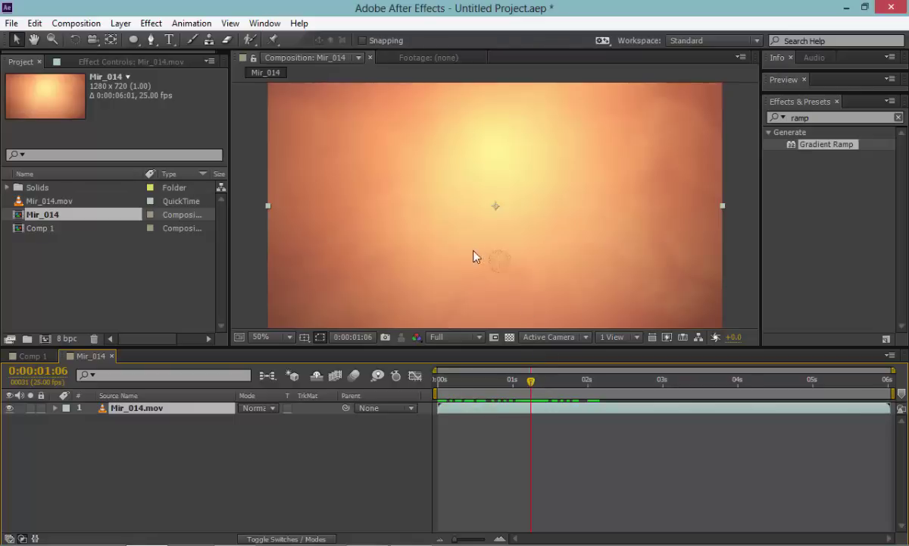
{"action": "left_click_drag", "start_coordinate": [535, 386], "coordinate": [365, 392]}
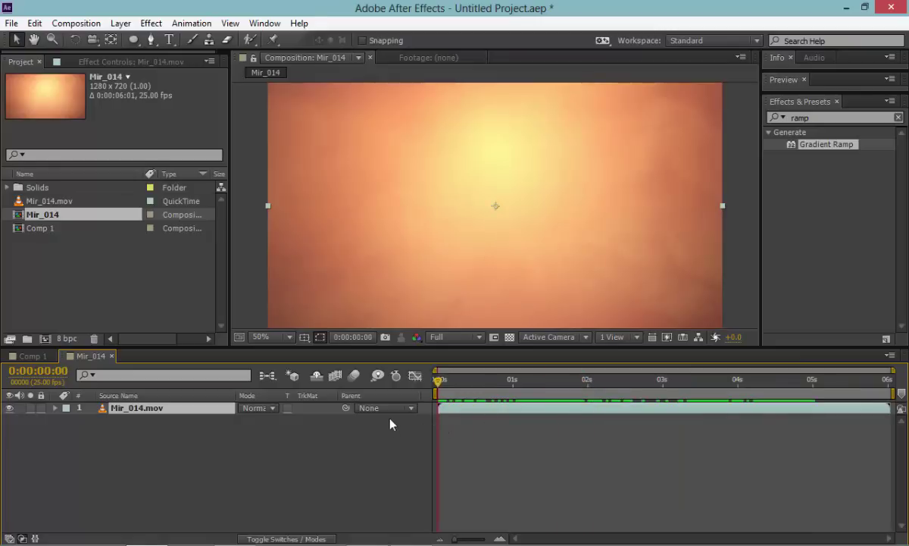
In Comp 1, set starting keyframes on Mir's Size X, Size Y, Amplitude and Frequency.
{"action": "left_click", "coordinate": [36, 356]}
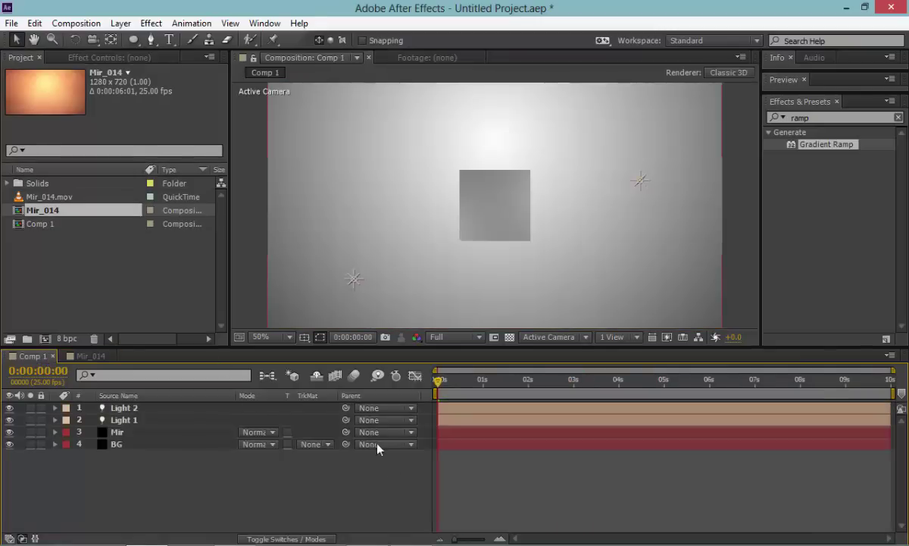
{"action": "left_click", "coordinate": [151, 432]}
{"action": "left_click", "coordinate": [132, 57]}
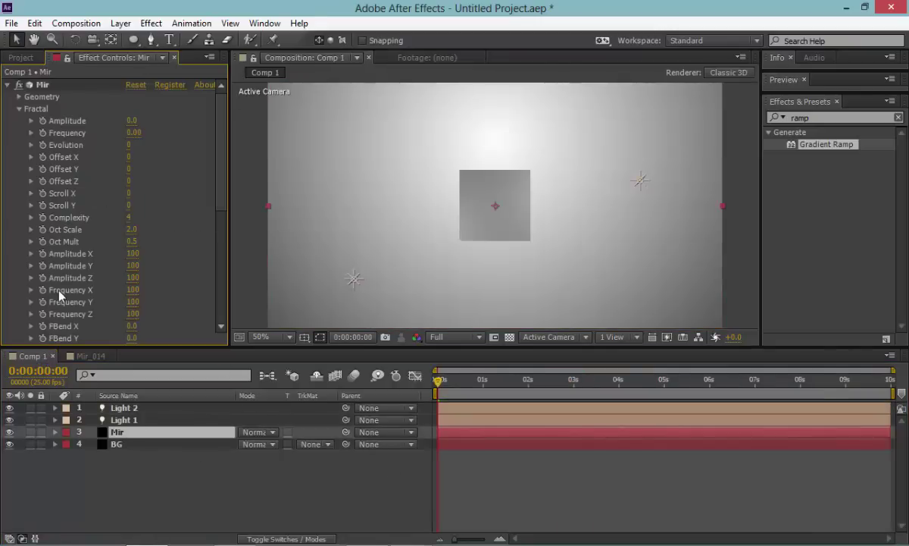
{"action": "left_click", "coordinate": [19, 97]}
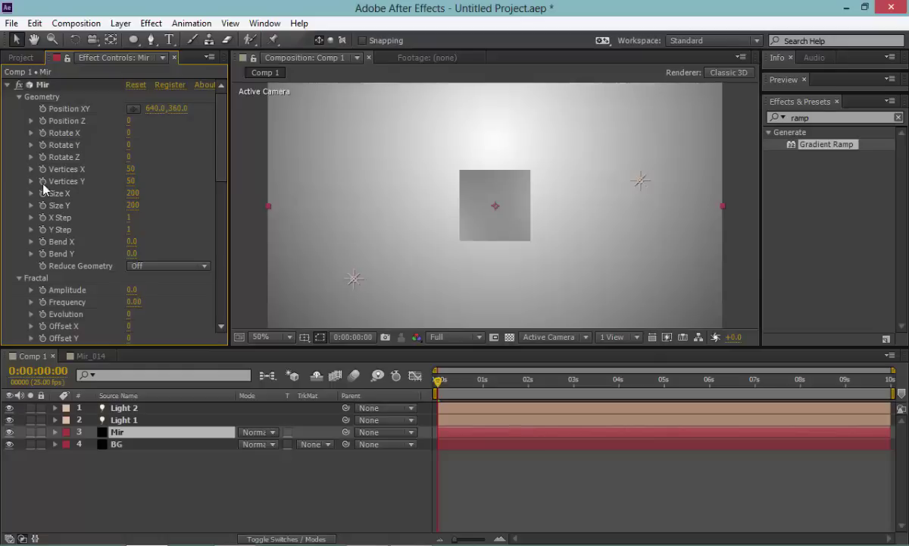
{"action": "left_click", "coordinate": [42, 193]}
{"action": "left_click", "coordinate": [43, 205]}
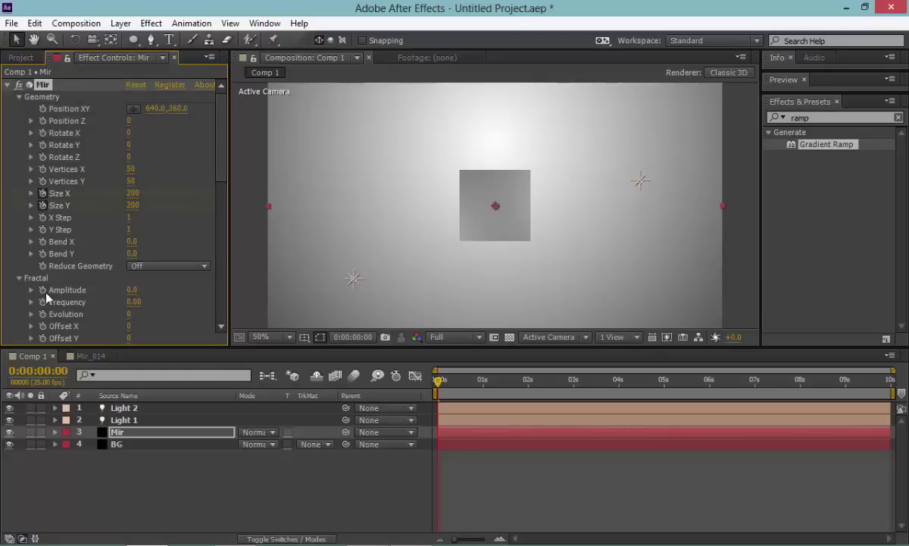
{"action": "left_click", "coordinate": [43, 289]}
{"action": "left_click", "coordinate": [43, 302]}
Scrub through the Mir_014 reference composition to review its animation.
{"action": "left_click", "coordinate": [103, 357]}
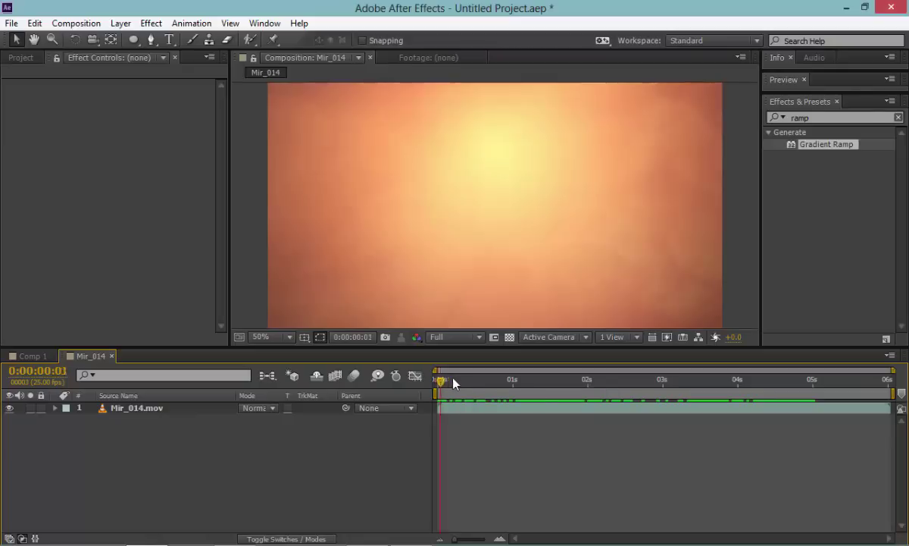
{"action": "left_click_drag", "start_coordinate": [491, 378], "coordinate": [814, 426]}
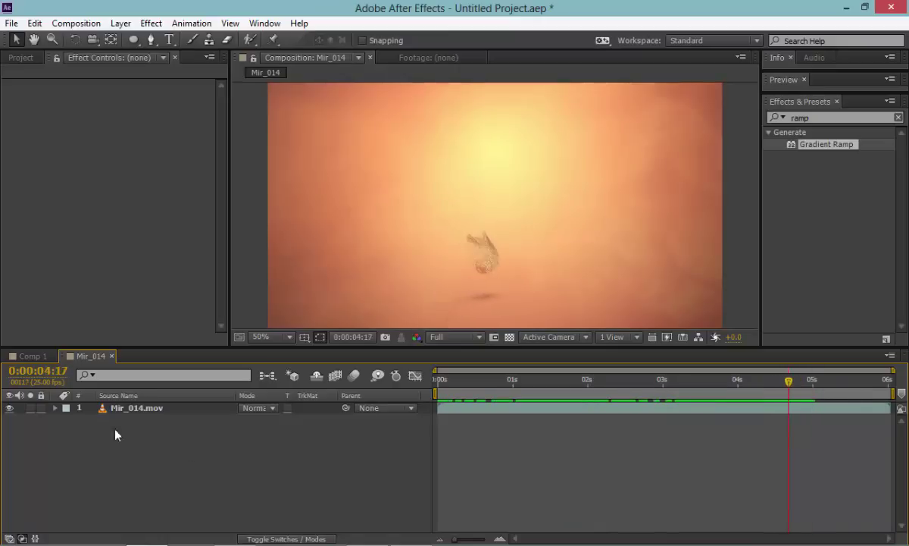
{"action": "left_click", "coordinate": [12, 355]}
{"action": "left_click", "coordinate": [90, 356]}
Delete the Mir_014.mov footage and Mir_014 composition from the project.
{"action": "left_click", "coordinate": [21, 57]}
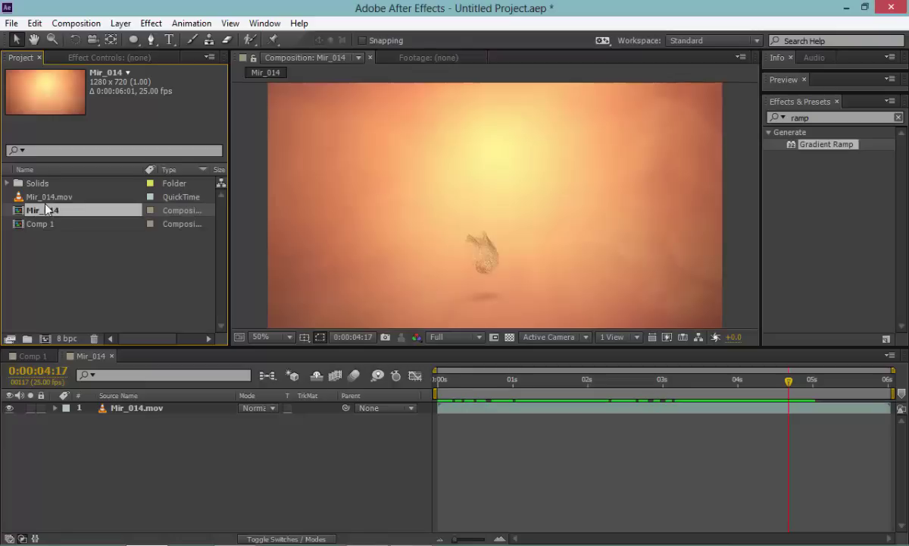
{"action": "left_click", "coordinate": [47, 196], "text": "ctrl"}
{"action": "key", "text": "Delete"}
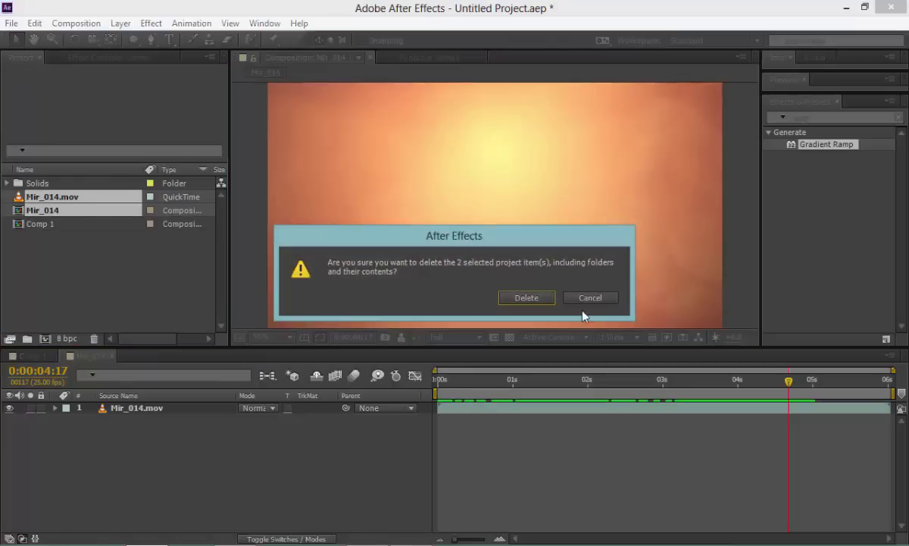
{"action": "left_click", "coordinate": [521, 296]}
{"action": "left_click", "coordinate": [119, 432]}
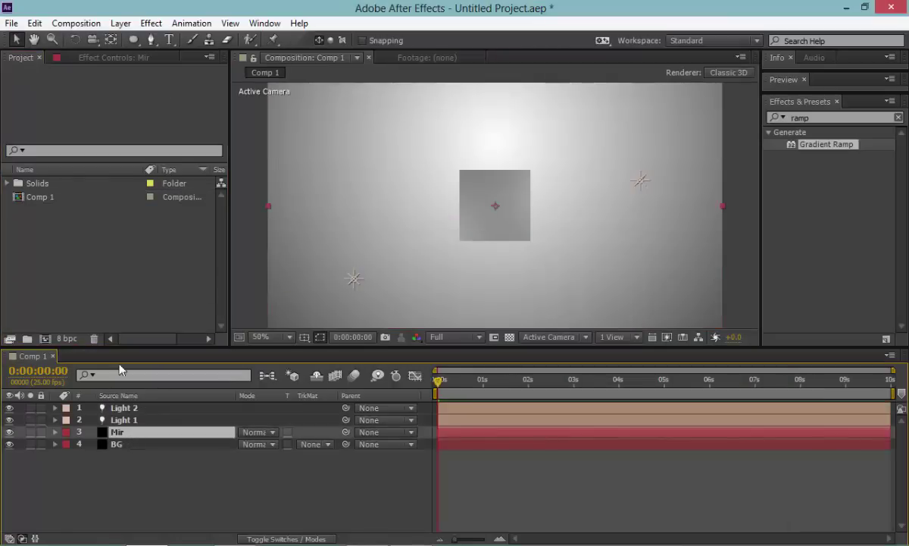
Select the five Mir keyframes and set Size X and Size Y to 0 at the start.
{"action": "key", "text": "e"}
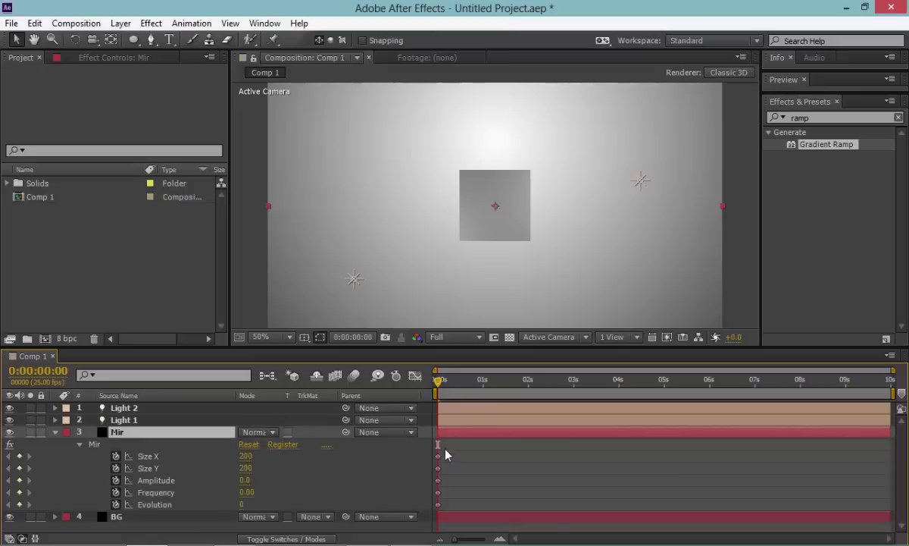
{"action": "left_click_drag", "start_coordinate": [445, 452], "coordinate": [429, 509]}
{"action": "left_click", "coordinate": [246, 455]}
{"action": "type", "text": "0"}
{"action": "key", "text": "Return"}
{"action": "left_click", "coordinate": [247, 468]}
{"action": "type", "text": "0"}
{"action": "key", "text": "Return"}
At 0:00:03:00, set Mir Size X, Size Y and Amplitude each to 500.
{"action": "left_click_drag", "start_coordinate": [438, 379], "coordinate": [575, 397]}
{"action": "left_click", "coordinate": [572, 400]}
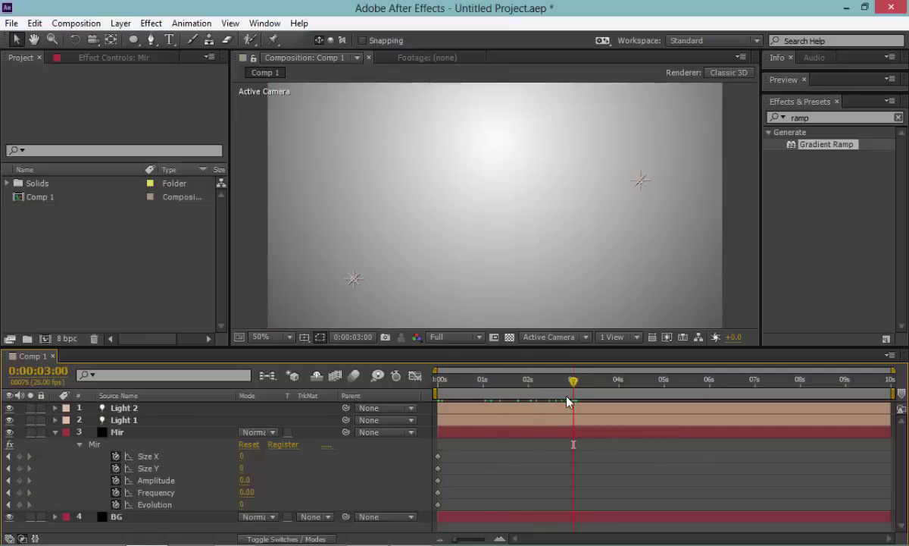
{"action": "left_click", "coordinate": [242, 456]}
{"action": "type", "text": "500"}
{"action": "key", "text": "Return"}
{"action": "left_click", "coordinate": [241, 469]}
{"action": "type", "text": "500"}
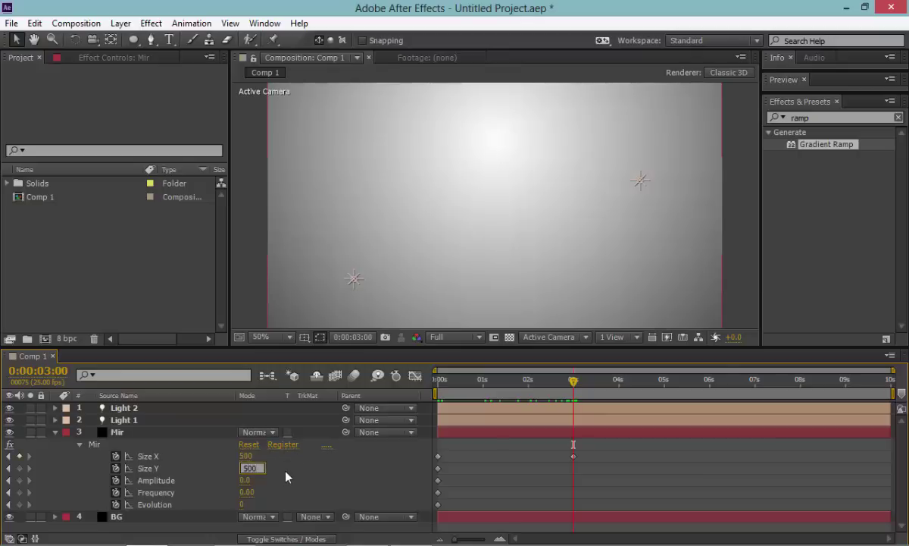
{"action": "key", "text": "Return"}
{"action": "left_click", "coordinate": [243, 480]}
{"action": "type", "text": "500"}
{"action": "key", "text": "Return"}
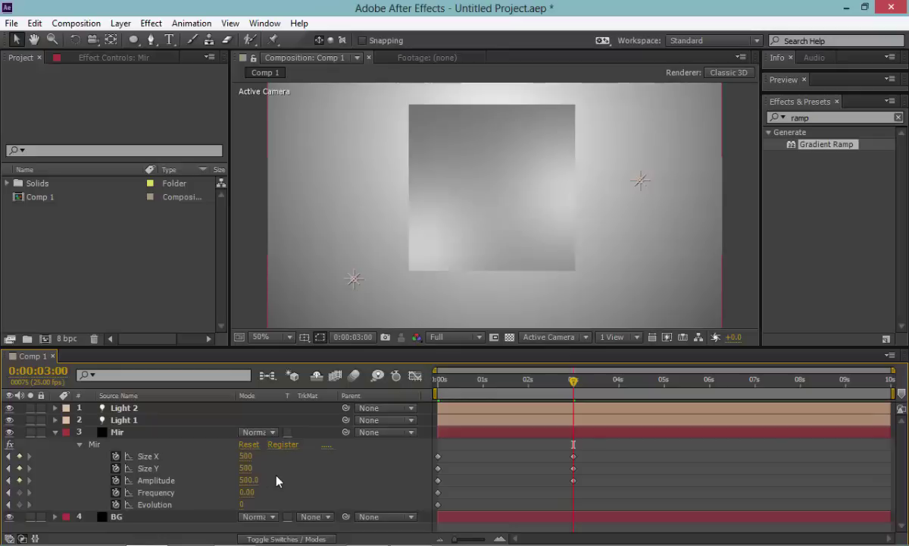
Set Mir Frequency to 300 and Evolution to 100, then select the 0-second keyframes.
{"action": "left_click", "coordinate": [244, 492]}
{"action": "type", "text": "500"}
{"action": "key", "text": "Return"}
{"action": "left_click", "coordinate": [242, 505]}
{"action": "type", "text": "5"}
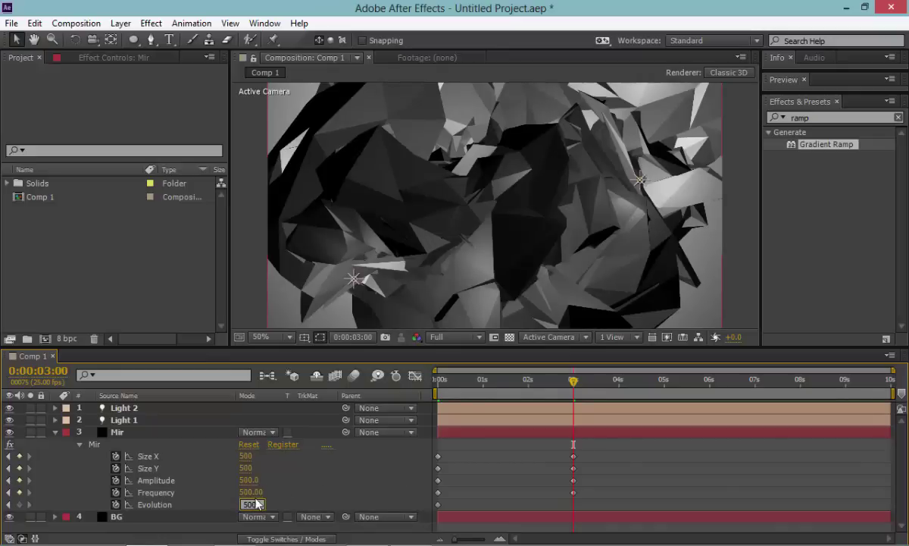
{"action": "key", "text": "shift+Tab"}
{"action": "type", "text": "300"}
{"action": "key", "text": "Return"}
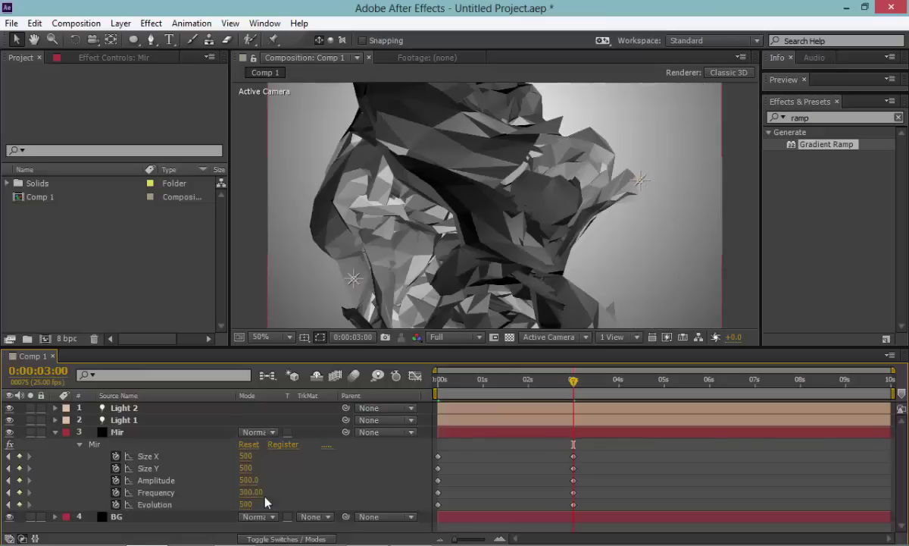
{"action": "left_click", "coordinate": [247, 505]}
{"action": "type", "text": "100"}
{"action": "key", "text": "Return"}
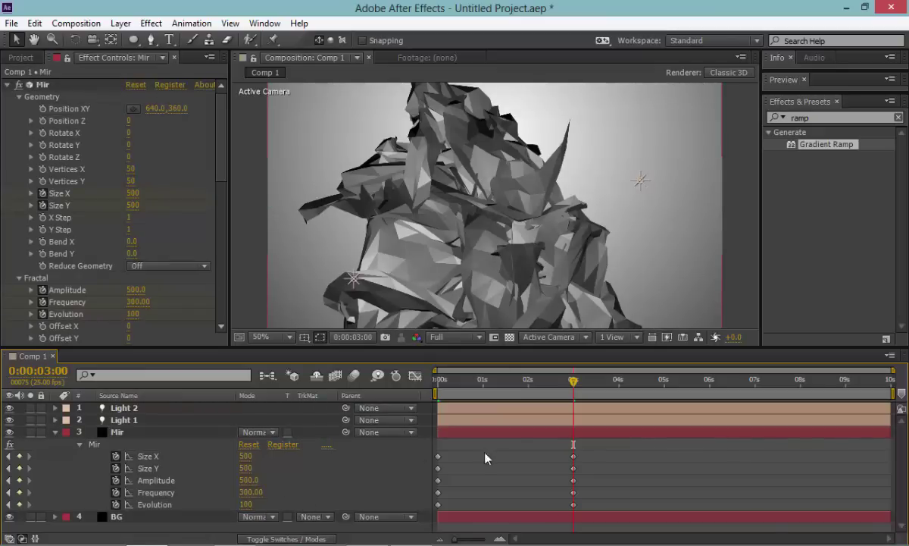
{"action": "left_click_drag", "start_coordinate": [491, 443], "coordinate": [433, 507]}
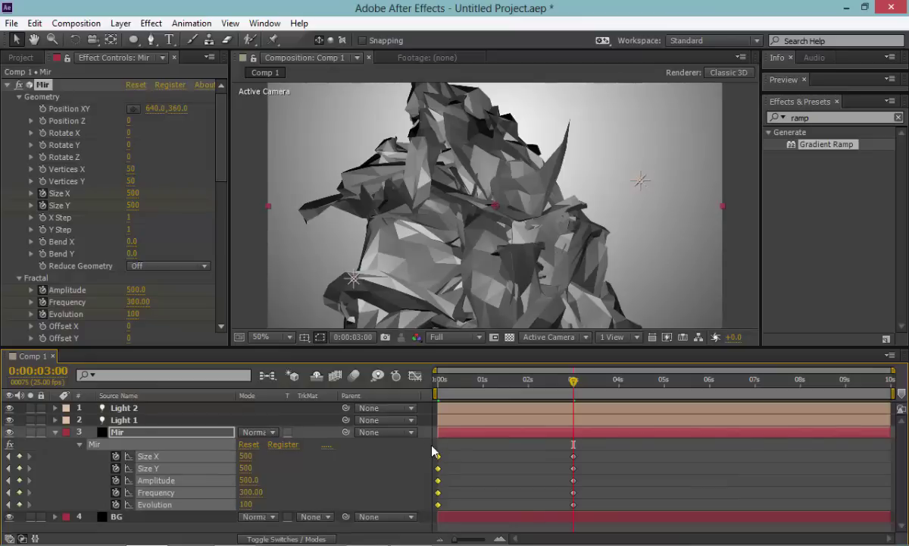
Paste the starting keyframes at 0:00:06:00 and end the work area at 6 seconds.
{"action": "key", "text": "Page_Down"}
{"action": "left_click_drag", "start_coordinate": [664, 401], "coordinate": [710, 407]}
{"action": "key", "text": "Page_Up"}
{"action": "key", "text": "ctrl+v"}
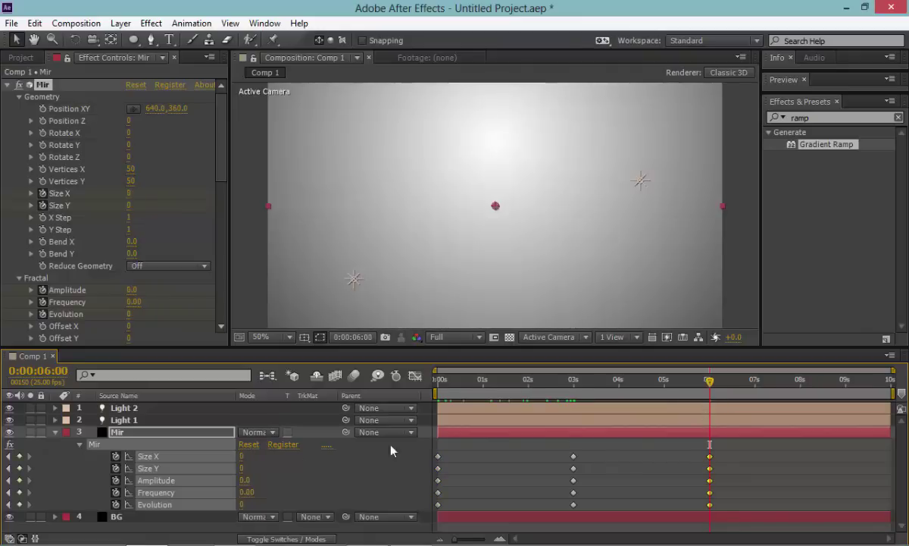
{"action": "key", "text": "n"}
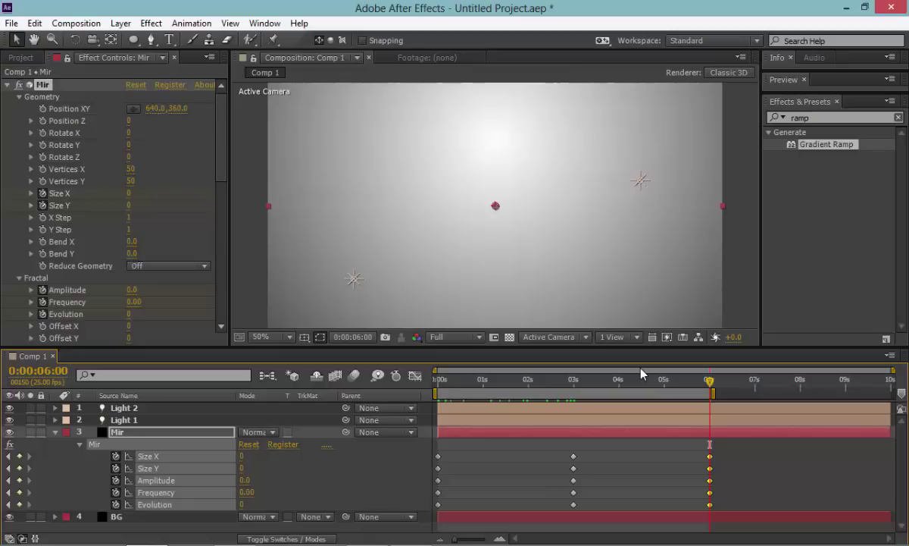
RAM-preview the Mir animation with the layer deselected to watch the shards grow and collapse.
{"action": "key", "text": "KP_0"}
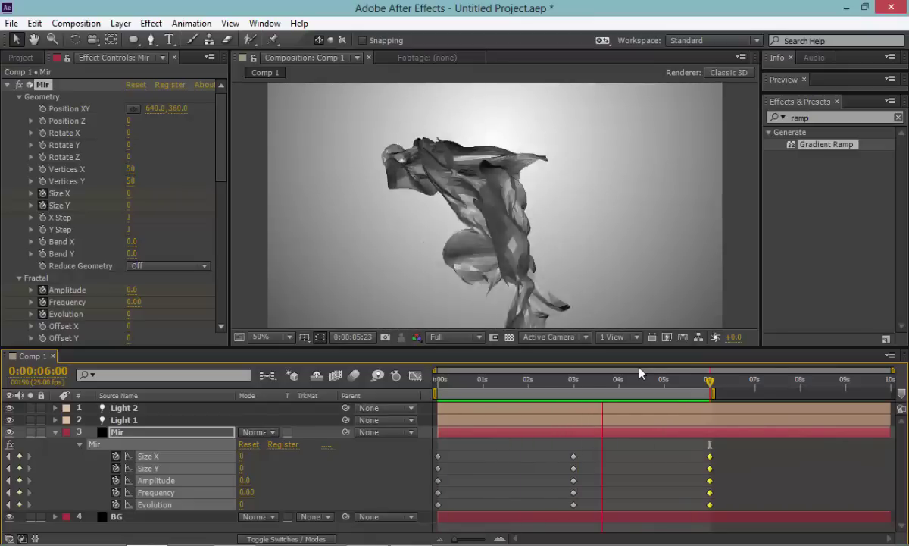
{"action": "key", "text": "space"}
{"action": "left_click", "coordinate": [287, 464]}
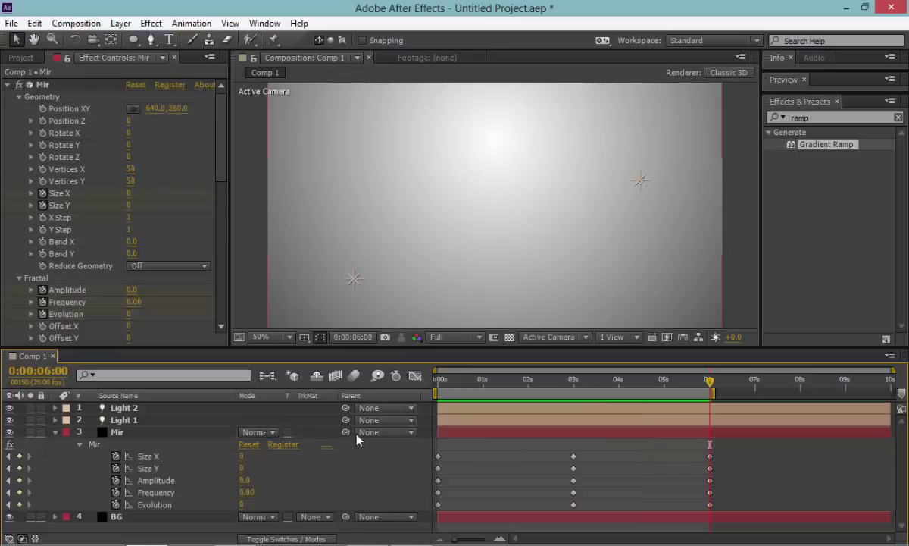
{"action": "key", "text": "space"}
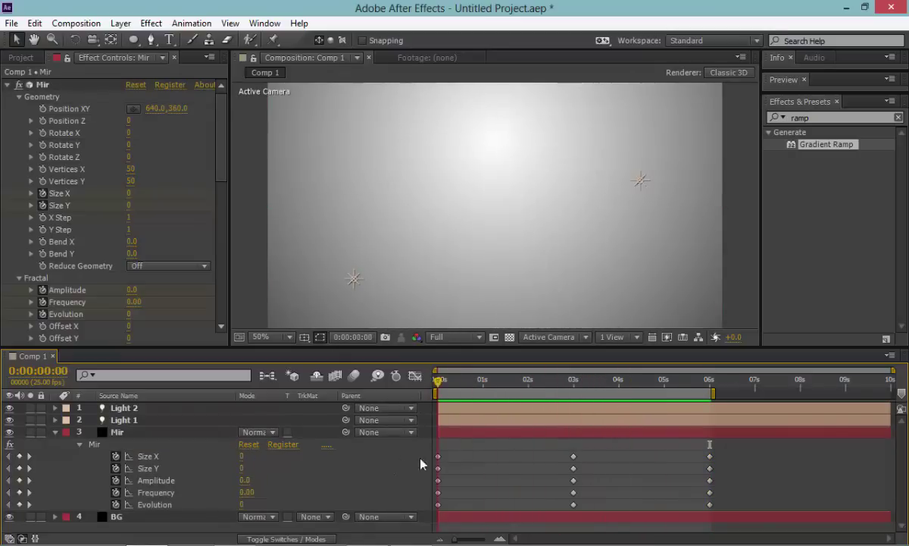
Add a Rotate Y keyframe of 0 and move it to the start of the timeline.
{"action": "key", "text": "space"}
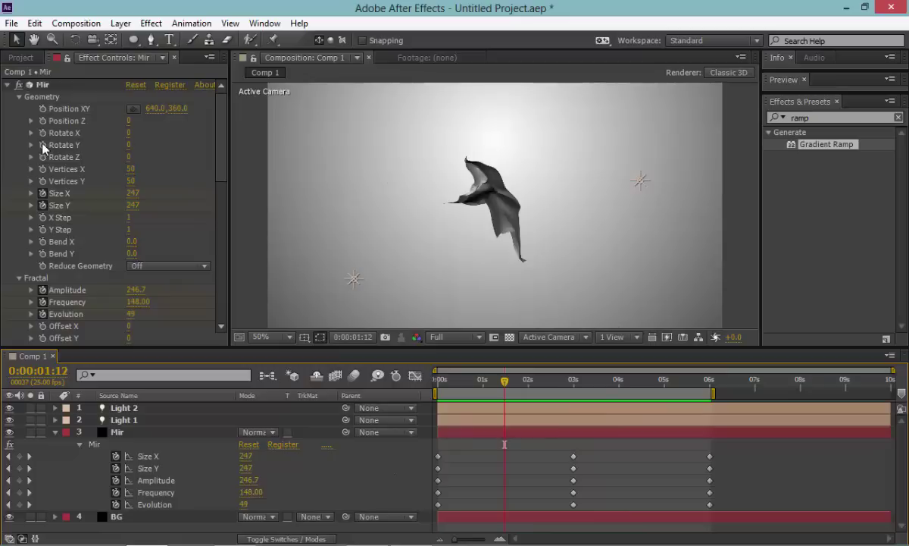
{"action": "left_click", "coordinate": [42, 145]}
{"action": "left_click", "coordinate": [515, 433]}
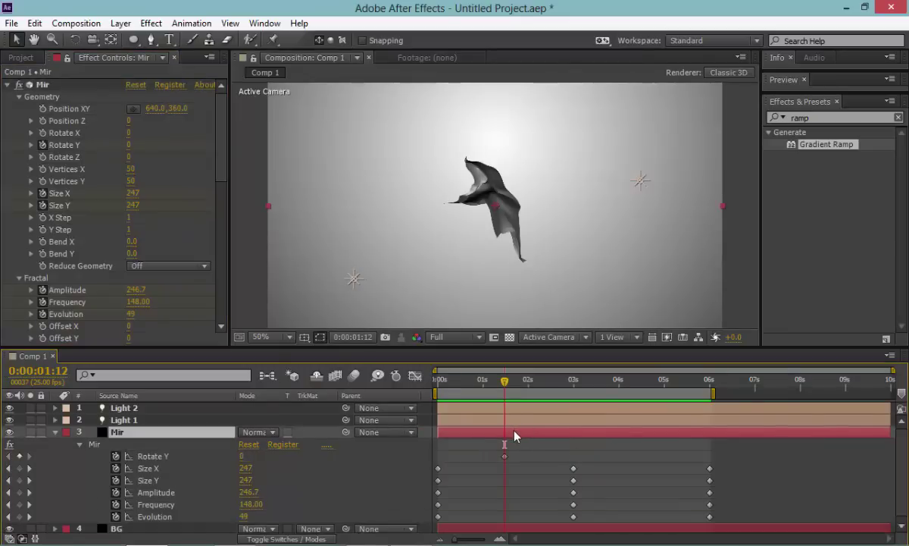
{"action": "left_click_drag", "start_coordinate": [506, 456], "coordinate": [438, 458]}
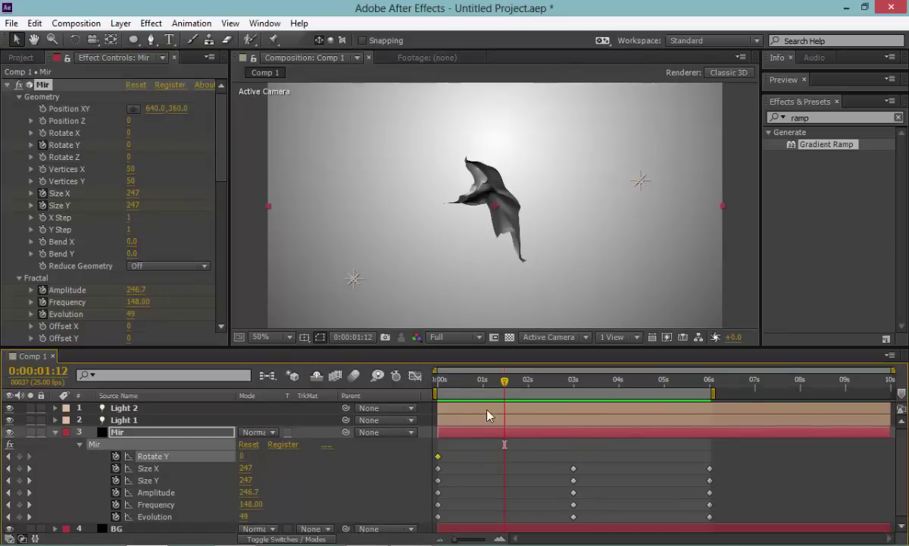
{"action": "left_click", "coordinate": [144, 155]}
Add a Rotate Y keyframe of 360 and place it at 6 seconds.
{"action": "left_click", "coordinate": [128, 146]}
{"action": "type", "text": "360"}
{"action": "key", "text": "Return"}
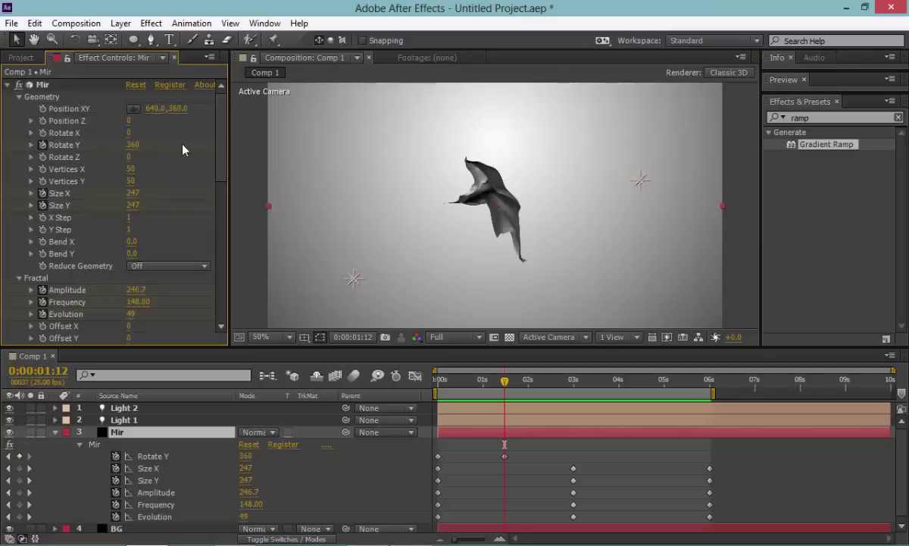
{"action": "left_click", "coordinate": [31, 144]}
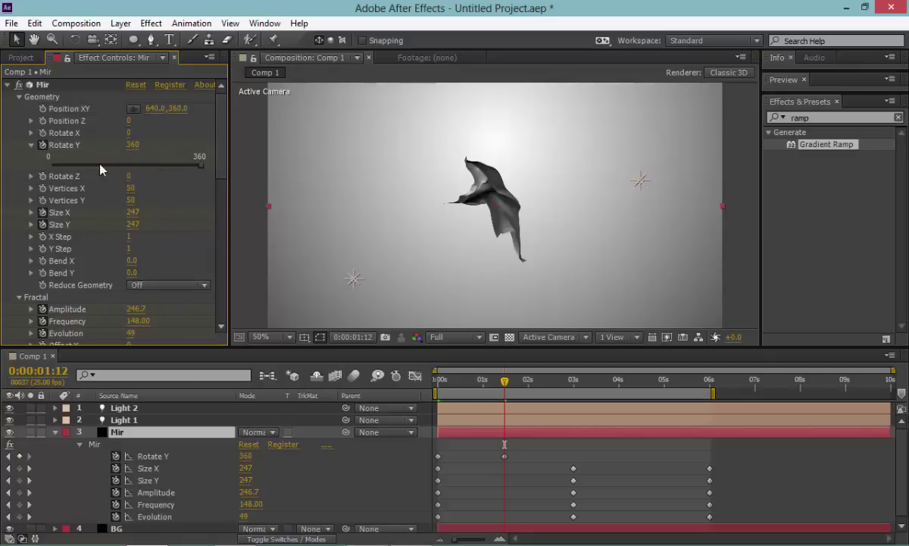
{"action": "left_click_drag", "start_coordinate": [503, 455], "coordinate": [710, 456]}
{"action": "key", "text": "Home"}
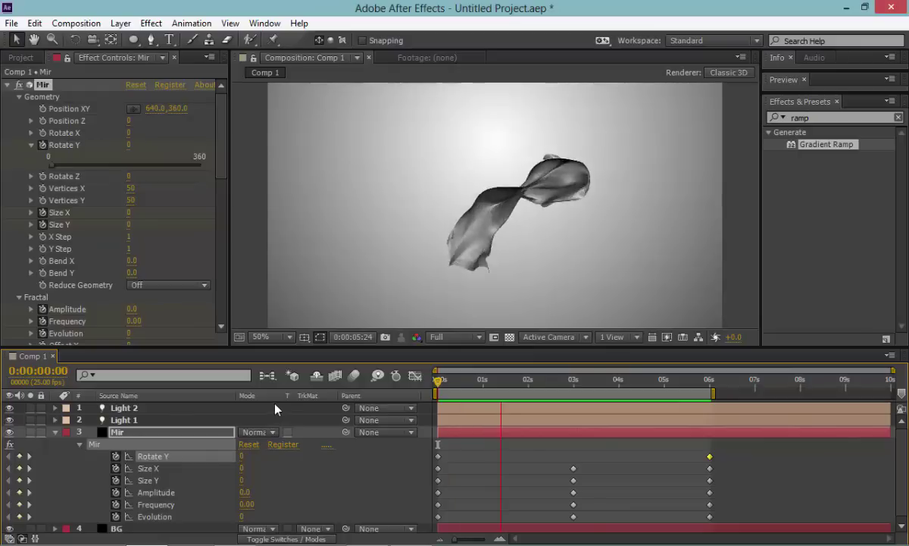
Return to the start and set Mir Bend X and Bend Y both to -3.
{"action": "key", "text": "space"}
{"action": "left_click_drag", "start_coordinate": [438, 379], "coordinate": [461, 398]}
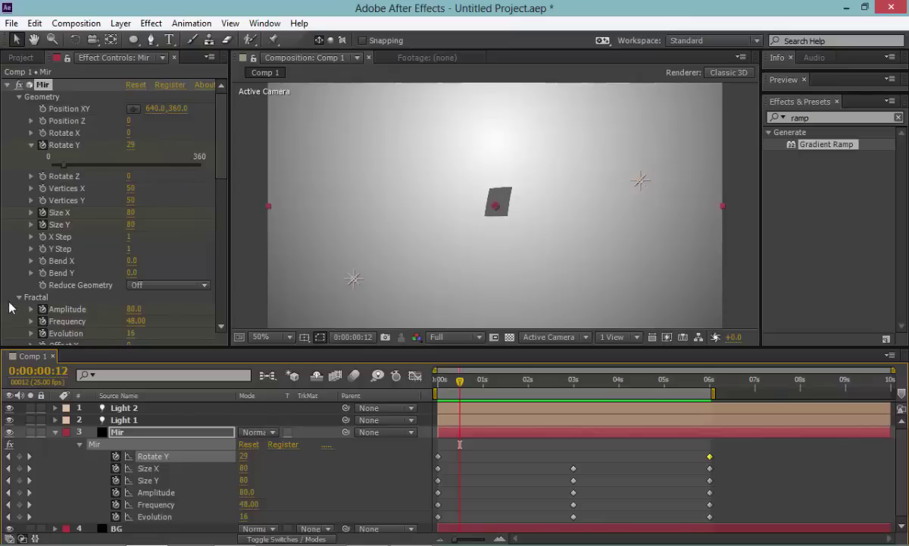
{"action": "left_click", "coordinate": [133, 264]}
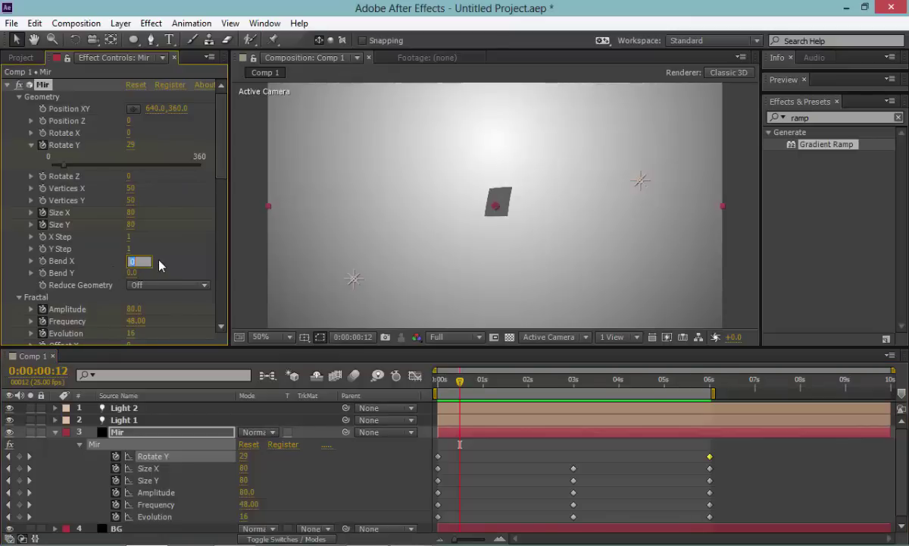
{"action": "type", "text": "-3"}
{"action": "key", "text": "Return"}
{"action": "left_click", "coordinate": [132, 273]}
{"action": "type", "text": "-3"}
{"action": "key", "text": "Return"}
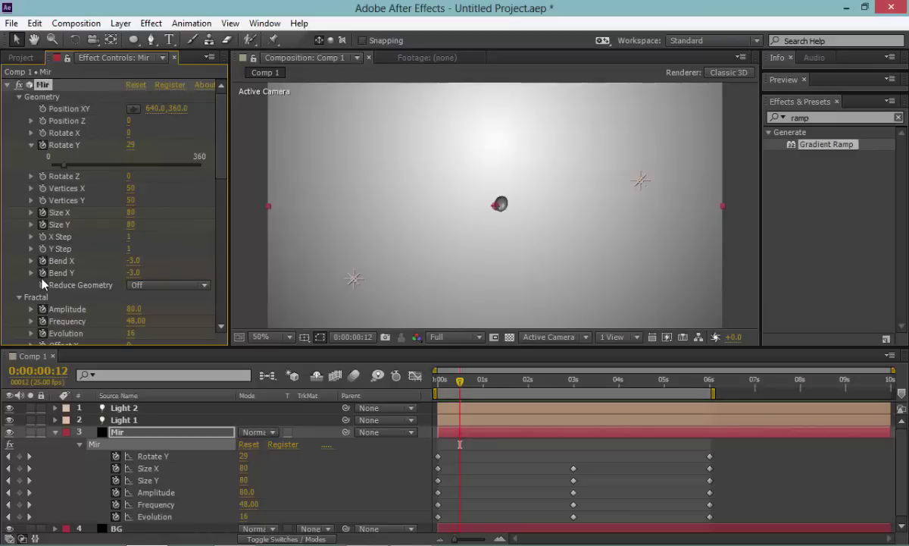
Reveal Mir's animated properties and move the -3 Bend keyframes to 0 seconds.
{"action": "left_click", "coordinate": [463, 431]}
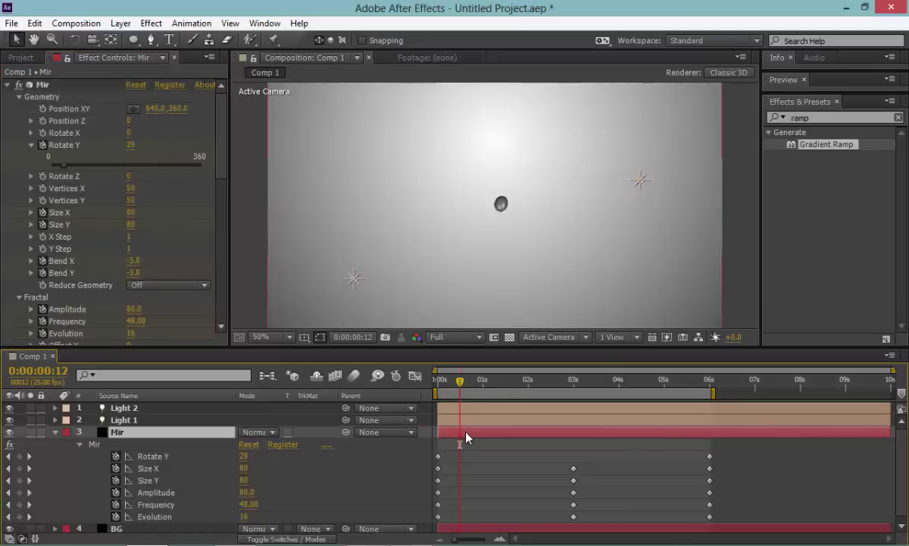
{"action": "key", "text": "y"}
{"action": "key", "text": "u"}
{"action": "key", "text": "u"}
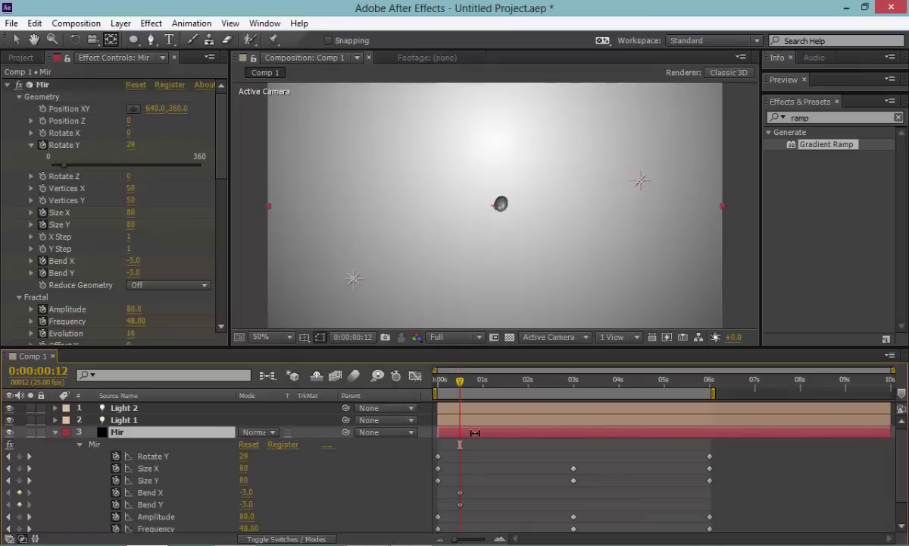
{"action": "left_click_drag", "start_coordinate": [474, 508], "coordinate": [437, 492]}
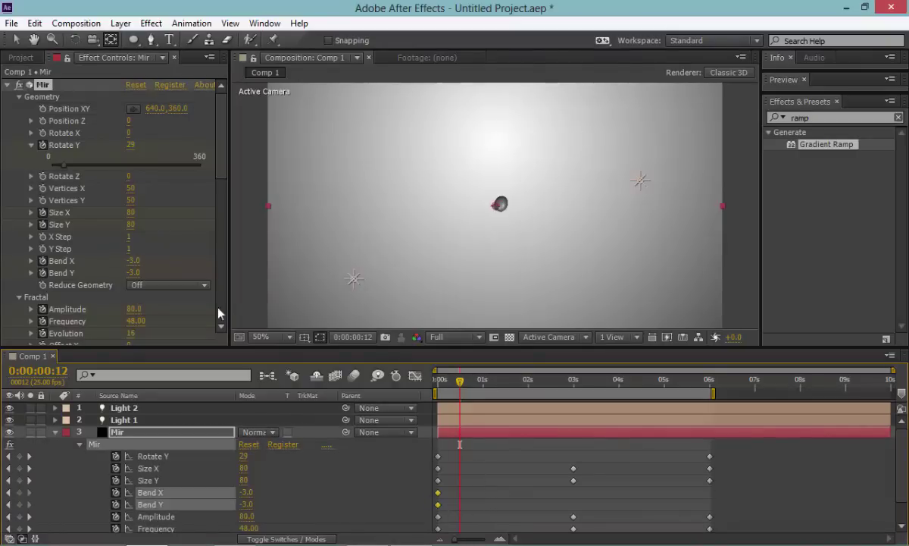
{"action": "mouse_move", "coordinate": [470, 388]}
{"action": "left_mouse_down"}
{"action": "mouse_move", "coordinate": [559, 384]}
{"action": "mouse_move", "coordinate": [438, 384]}
{"action": "mouse_move", "coordinate": [472, 384]}
{"action": "left_mouse_up"}
{"action": "left_click_drag", "start_coordinate": [482, 425], "coordinate": [532, 407]}
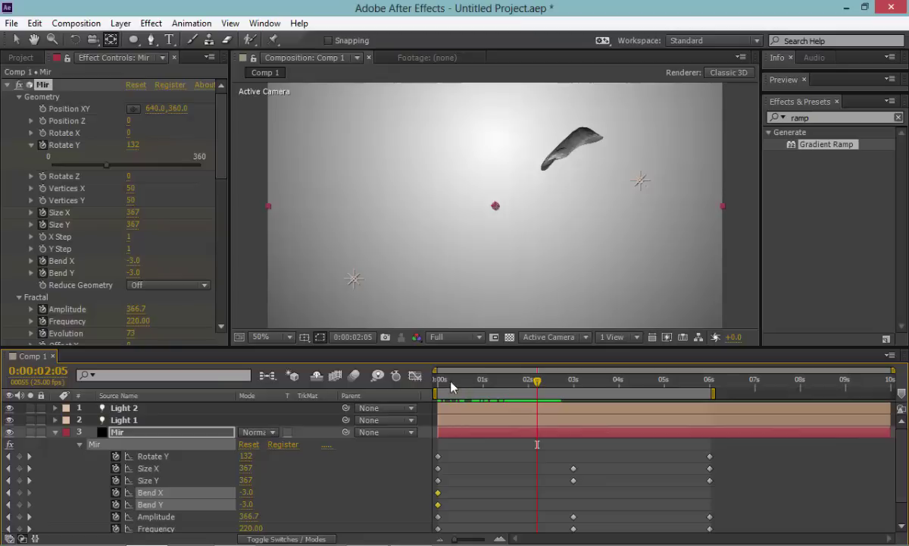
Set Bend X and Bend Y to -1 at about 1.3 seconds.
{"action": "left_click", "coordinate": [162, 274]}
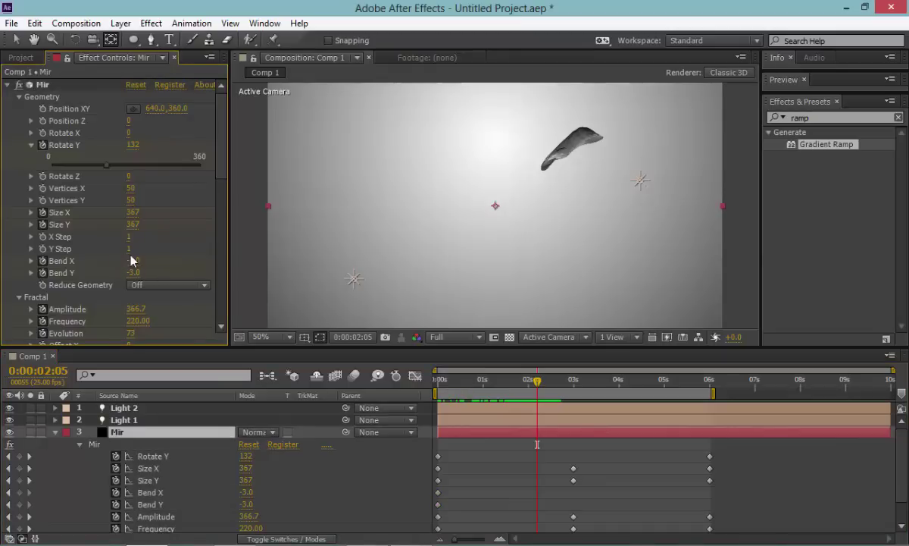
{"action": "left_click", "coordinate": [134, 260]}
{"action": "type", "text": "-1"}
{"action": "key", "text": "Tab"}
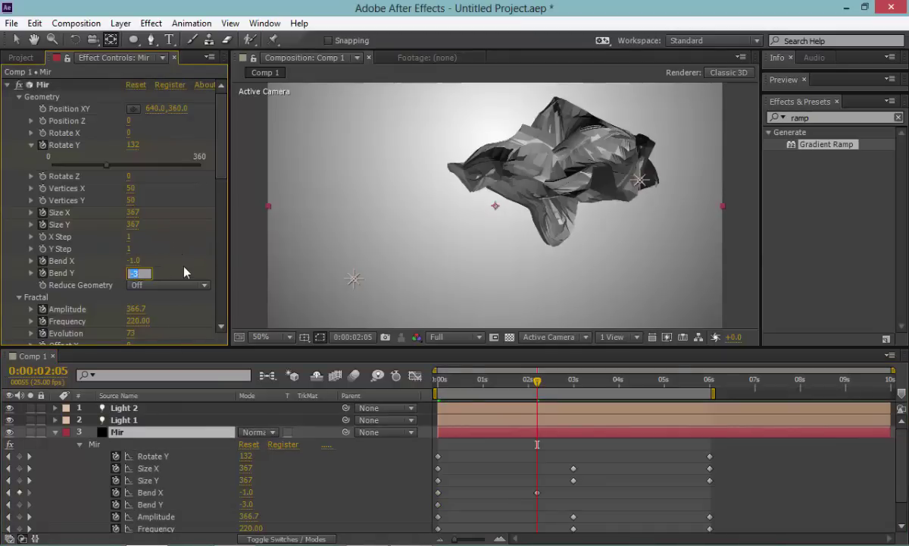
{"action": "key", "text": "BackSpace"}
{"action": "type", "text": "-1"}
{"action": "key", "text": "Return"}
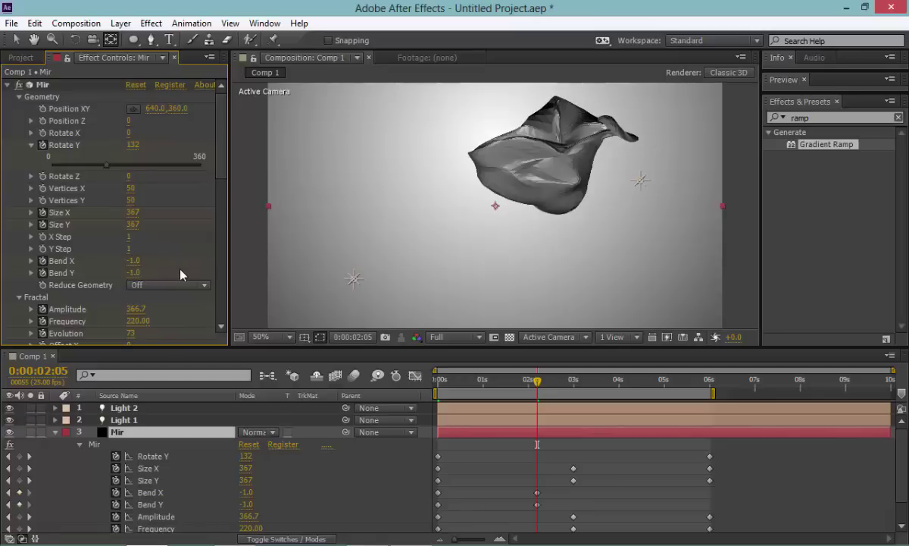
Copy the -1 Bend keyframes to about 4.3 seconds and the -3 keyframes to 6 seconds.
{"action": "left_click_drag", "start_coordinate": [546, 487], "coordinate": [497, 501]}
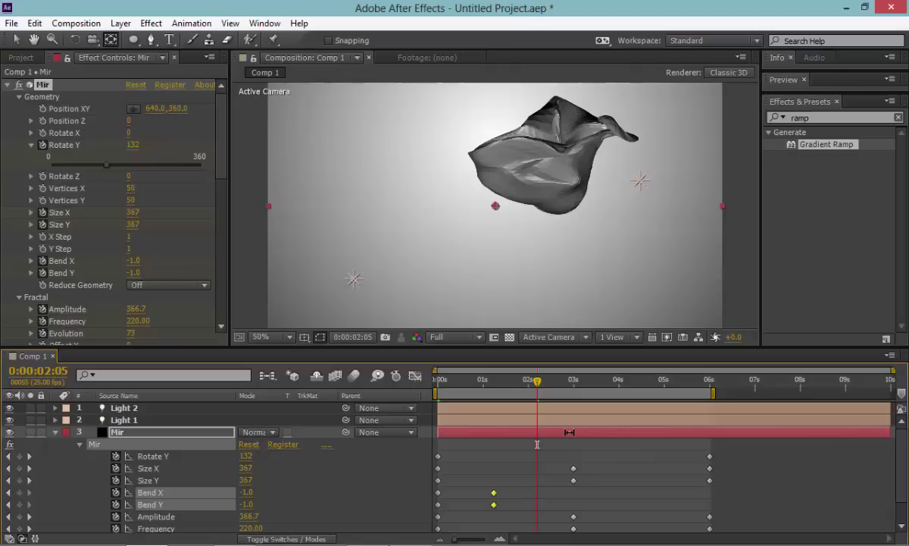
{"action": "key", "text": "ctrl+c"}
{"action": "key", "text": "ctrl+v"}
{"action": "left_click_drag", "start_coordinate": [538, 497], "coordinate": [641, 497]}
{"action": "left_click_drag", "start_coordinate": [462, 488], "coordinate": [432, 519]}
{"action": "key", "text": "ctrl+c"}
{"action": "key", "text": "ctrl+v"}
{"action": "left_click_drag", "start_coordinate": [541, 497], "coordinate": [713, 498]}
RAM-preview the bending animation and inspect the shape around 2:13.
{"action": "key", "text": "KP_0"}
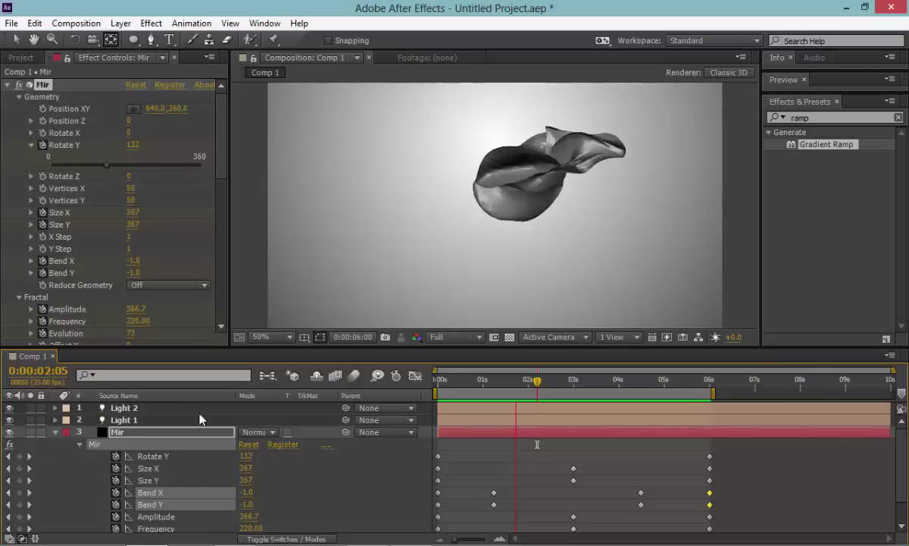
{"action": "key", "text": "space"}
{"action": "left_click_drag", "start_coordinate": [455, 379], "coordinate": [552, 379]}
{"action": "scroll", "coordinate": [119, 203], "scroll_direction": "down", "scroll_amount": 5}
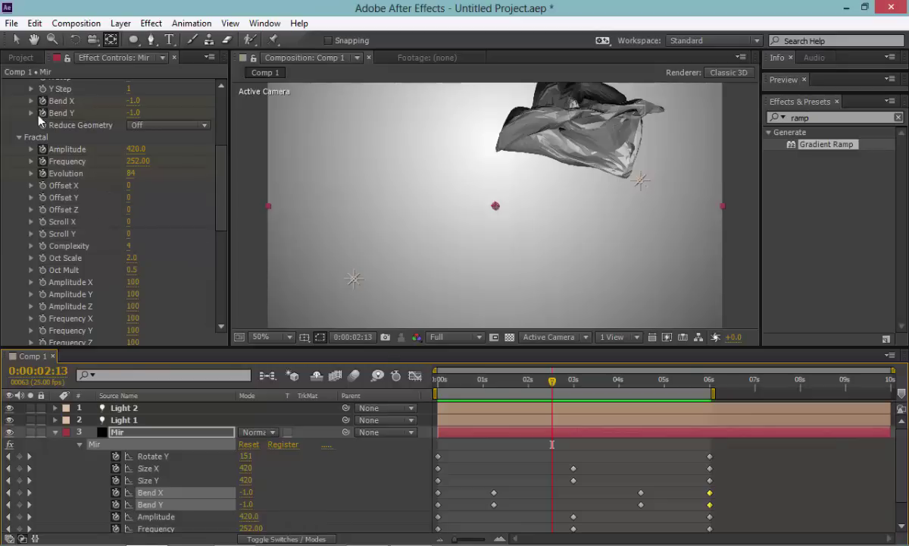
{"action": "scroll", "coordinate": [39, 116], "scroll_direction": "up", "scroll_amount": 8}
Create a 1000 x 1000 composition containing a black solid.
{"action": "left_click", "coordinate": [21, 57]}
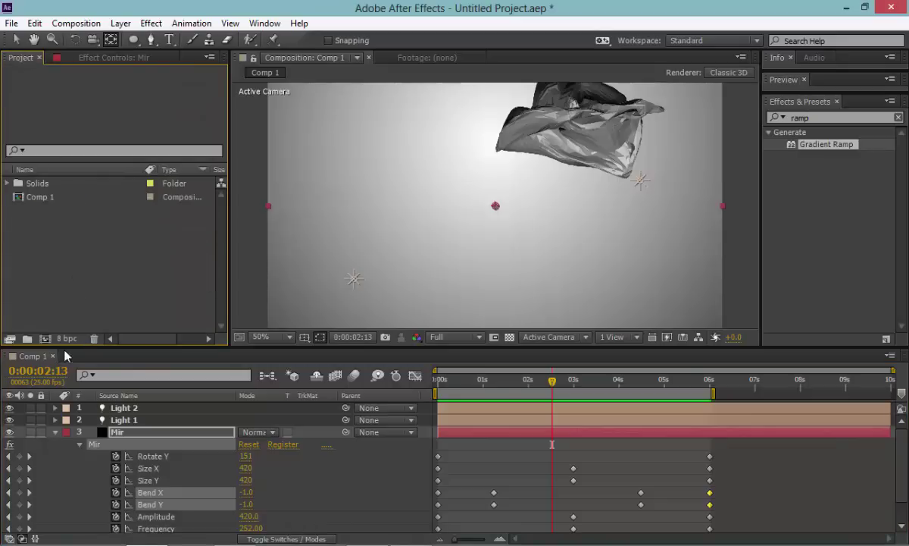
{"action": "left_click", "coordinate": [45, 339]}
{"action": "left_click", "coordinate": [241, 154]}
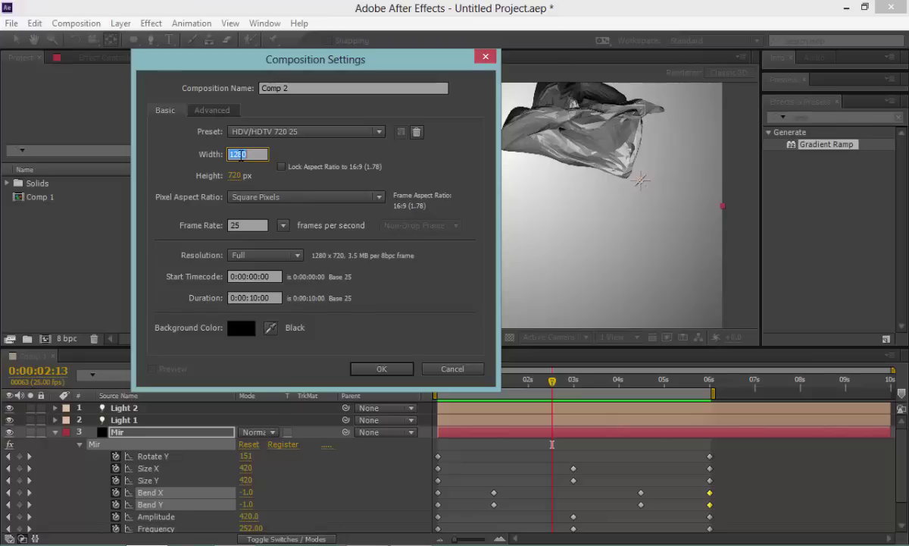
{"action": "type", "text": "1000"}
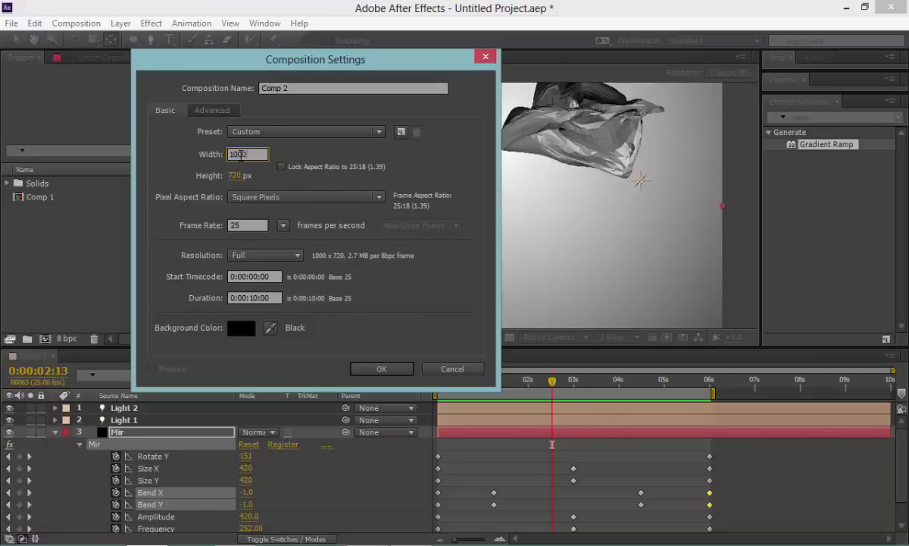
{"action": "key", "text": "Tab"}
{"action": "type", "text": "1000"}
{"action": "key", "text": "Return"}
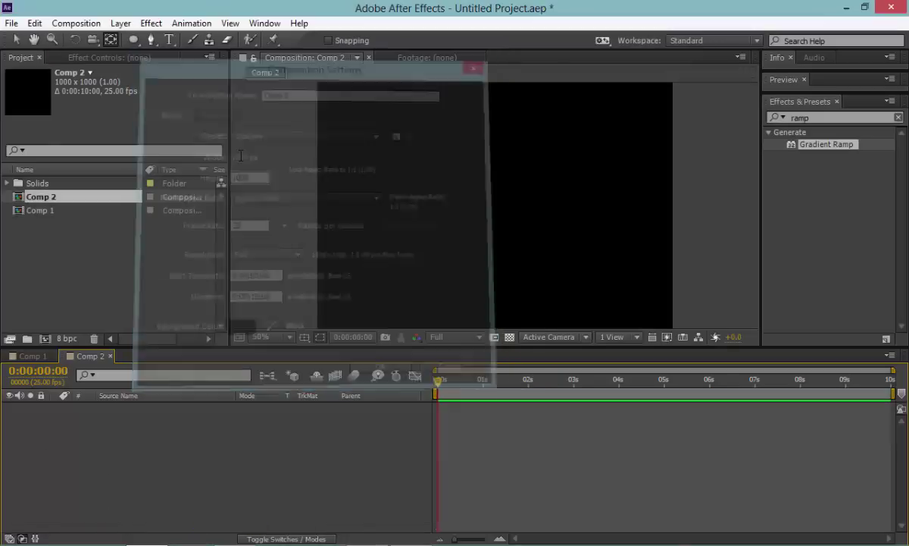
{"action": "key", "text": "ctrl+y"}
{"action": "key", "text": "Return"}
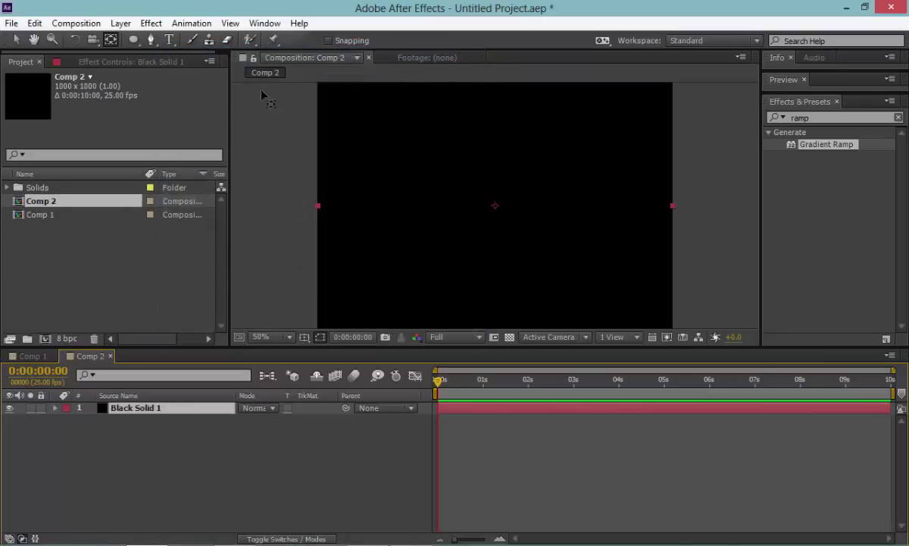
Search for 'fractal' and apply Fractal Noise to Black Solid 1.
{"action": "double_click", "coordinate": [834, 118]}
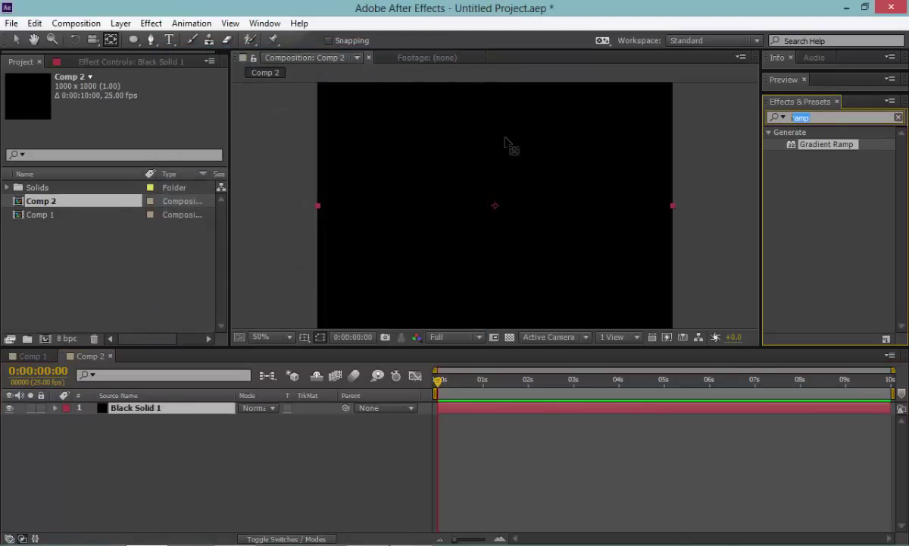
{"action": "type", "text": "fractal"}
{"action": "left_click_drag", "start_coordinate": [820, 169], "coordinate": [464, 191]}
{"action": "left_click", "coordinate": [132, 187]}
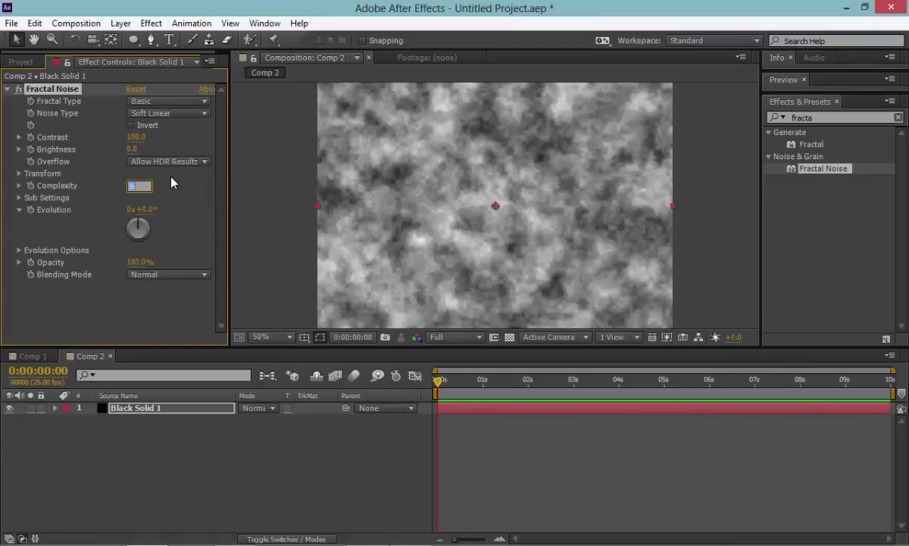
Set Fractal Noise Complexity to 1, Noise Type to Block and Scale to 36.
{"action": "type", "text": "1"}
{"action": "key", "text": "Return"}
{"action": "left_click", "coordinate": [19, 174]}
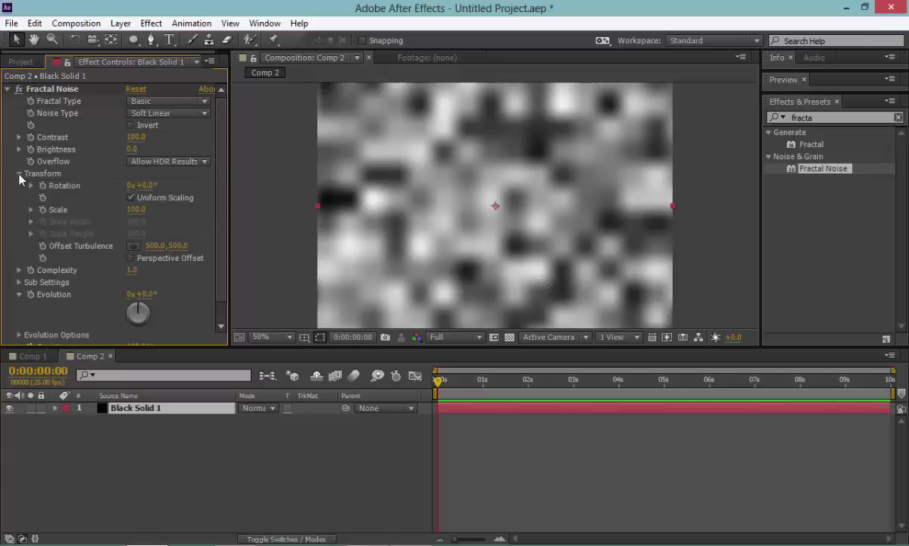
{"action": "left_click", "coordinate": [151, 113]}
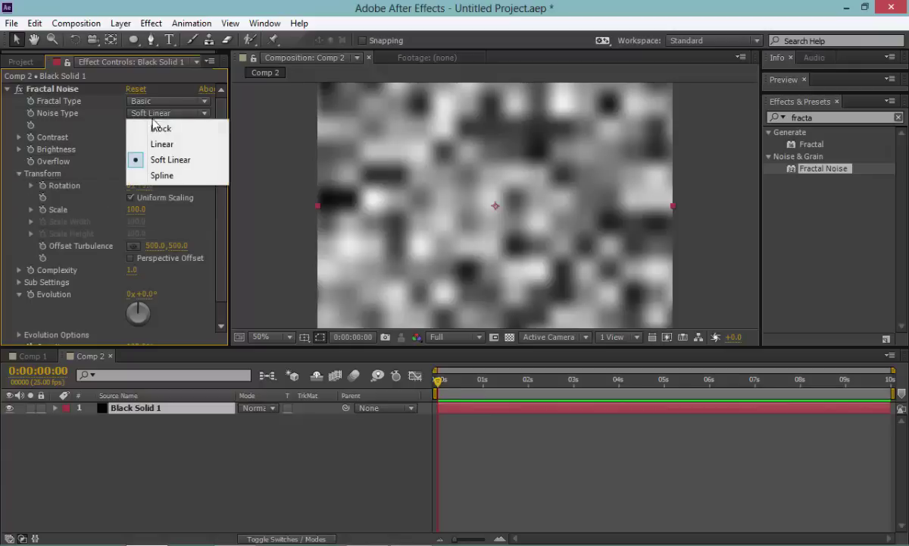
{"action": "left_click", "coordinate": [157, 129]}
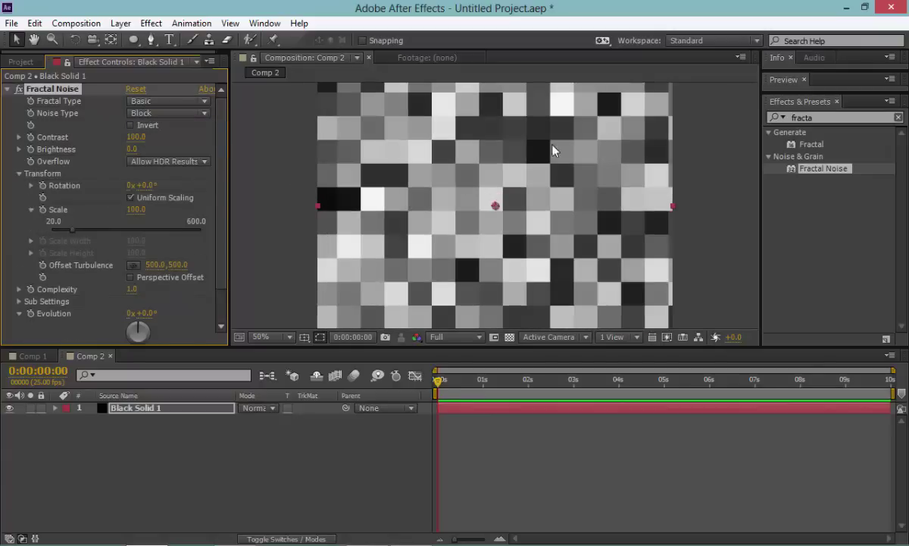
{"action": "left_click_drag", "start_coordinate": [132, 210], "coordinate": [77, 212]}
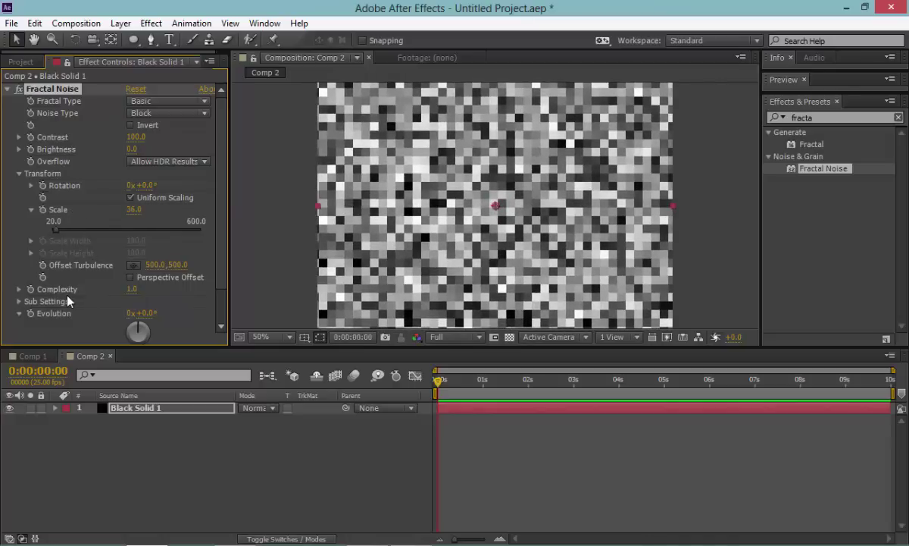
Drive Evolution with a time*20 expression and preview the animated noise.
{"action": "left_click", "coordinate": [30, 312], "text": "alt"}
{"action": "type", "text": "time*20"}
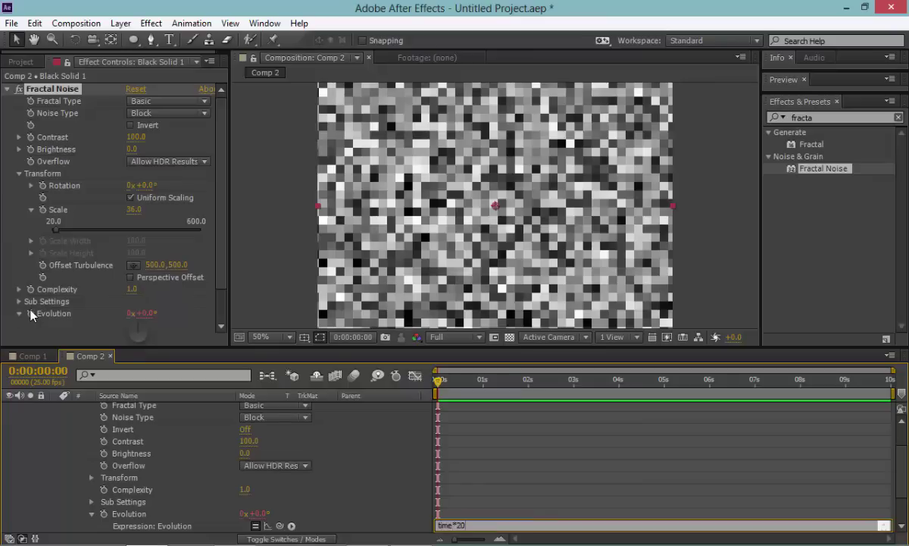
{"action": "left_click", "coordinate": [372, 476]}
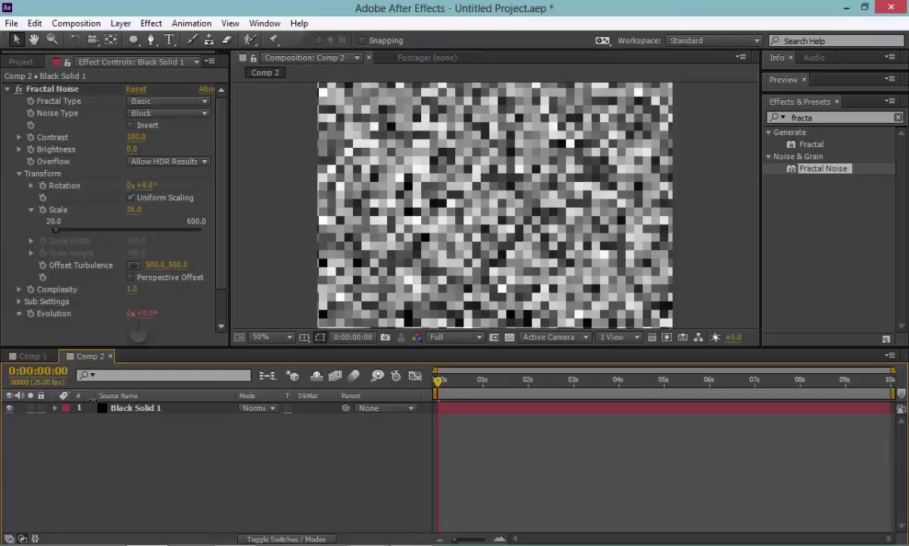
{"action": "key", "text": "space"}
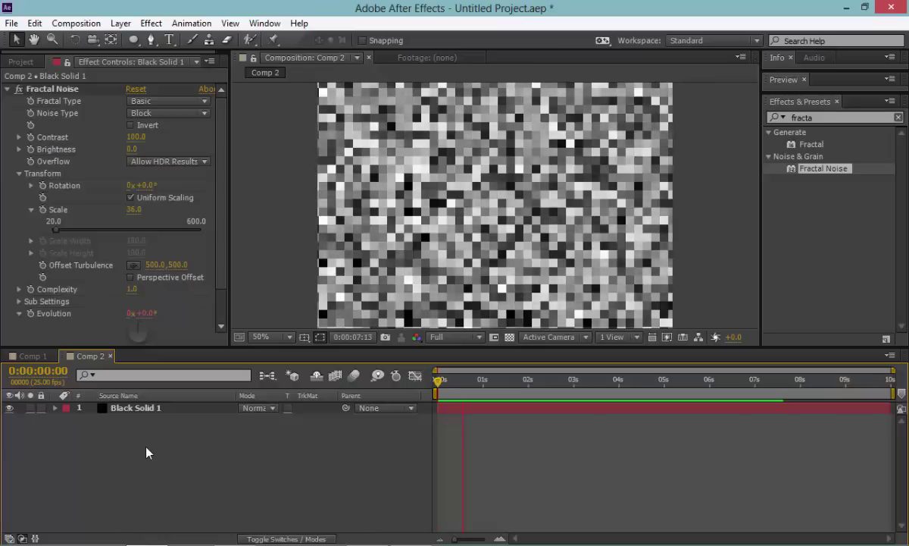
Rename Comp 2 to amp_map and Comp 1 to _main.
{"action": "left_click", "coordinate": [34, 356]}
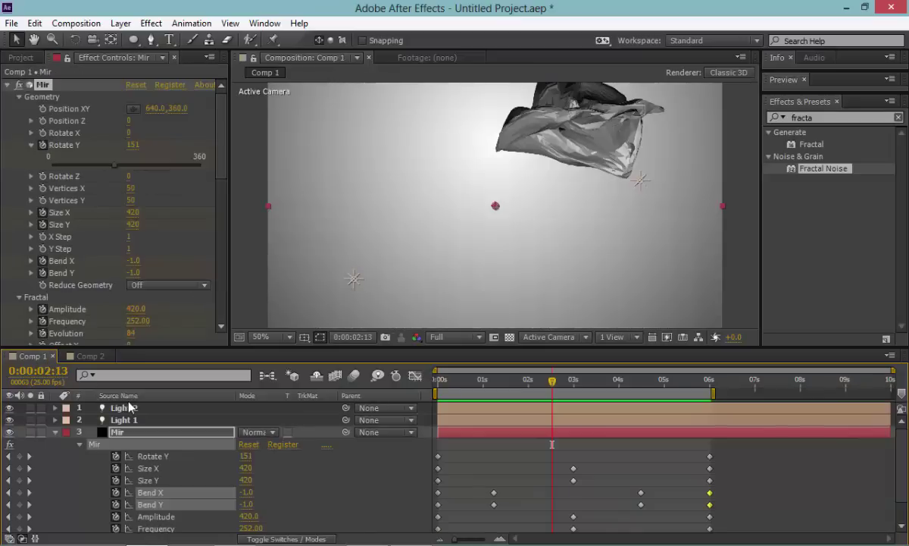
{"action": "left_click_drag", "start_coordinate": [438, 379], "coordinate": [513, 381]}
{"action": "left_click", "coordinate": [21, 57]}
{"action": "left_click_drag", "start_coordinate": [74, 348], "coordinate": [72, 301]}
{"action": "key", "text": "Return"}
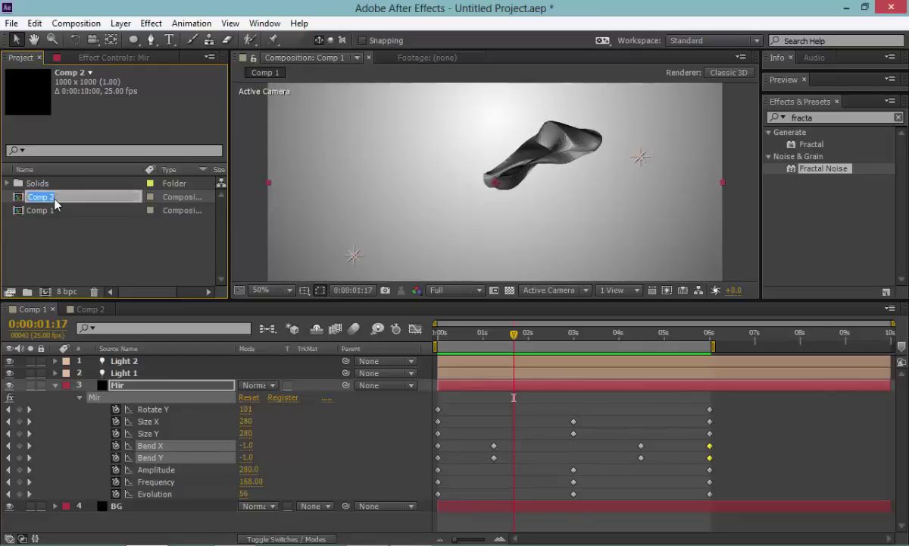
{"action": "type", "text": "a"}
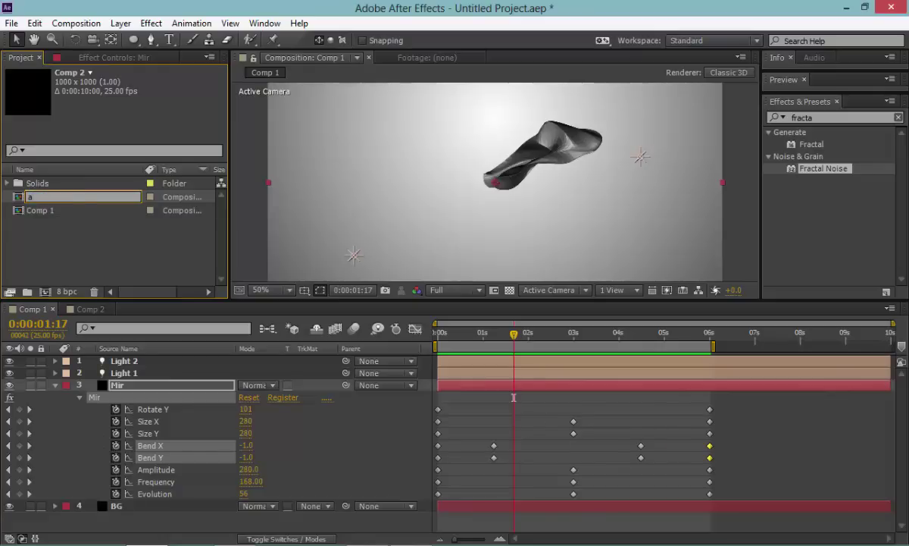
{"action": "type", "text": "mp_map"}
{"action": "key", "text": "Return"}
{"action": "left_click", "coordinate": [55, 197]}
{"action": "key", "text": "Return"}
{"action": "type", "text": "_main"}
{"action": "key", "text": "Return"}
Add amp_map to _main as a hidden layer and set it as Mir's Amplitude Layer.
{"action": "left_click_drag", "start_coordinate": [54, 197], "coordinate": [11, 533]}
{"action": "left_click", "coordinate": [9, 518]}
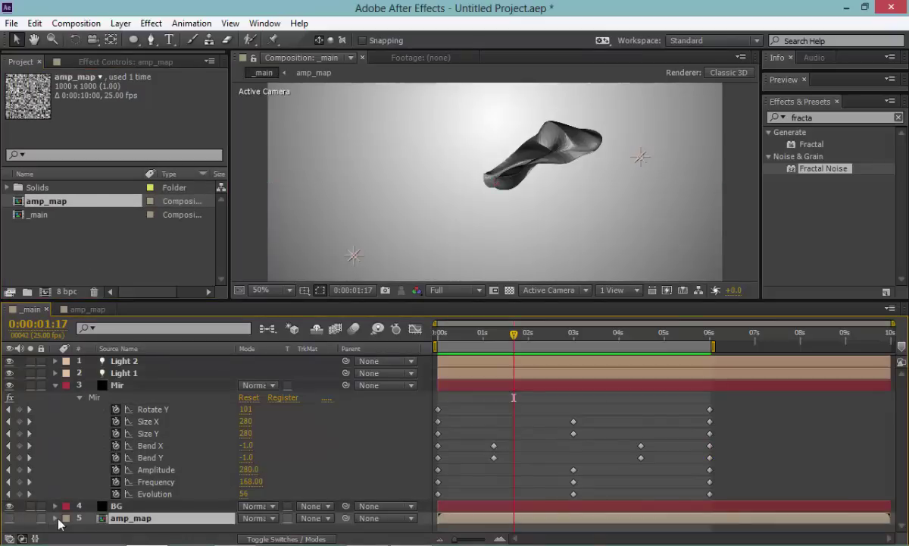
{"action": "left_click", "coordinate": [121, 385]}
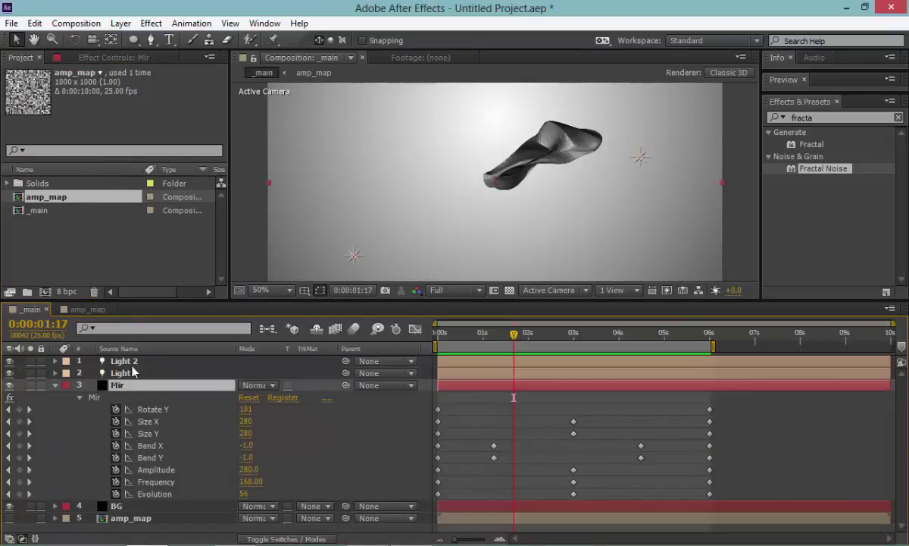
{"action": "left_click", "coordinate": [103, 59]}
{"action": "scroll", "coordinate": [76, 189], "scroll_direction": "down", "scroll_amount": 10}
{"action": "left_click", "coordinate": [160, 219]}
{"action": "left_click", "coordinate": [180, 288]}
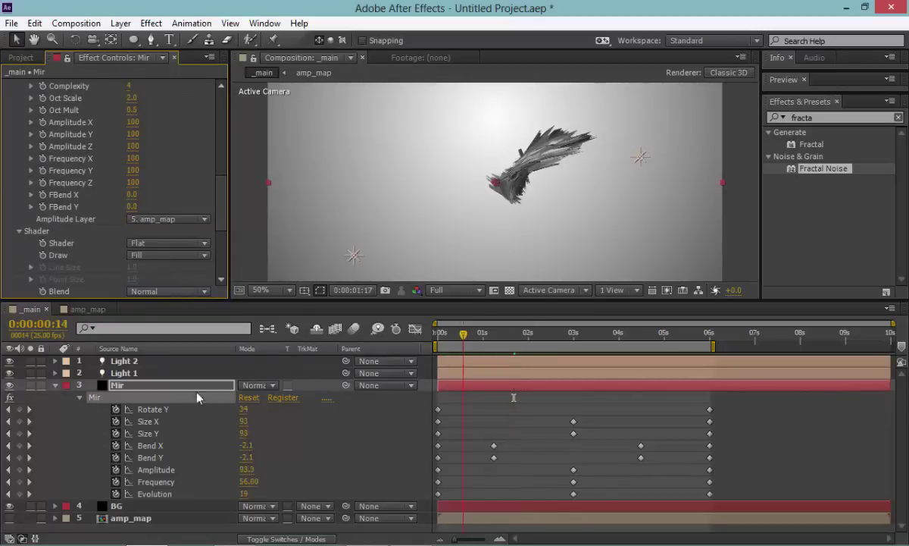
Preview the animation, then set Mir's X Step and Y Step to 5.
{"action": "key", "text": "KP_0"}
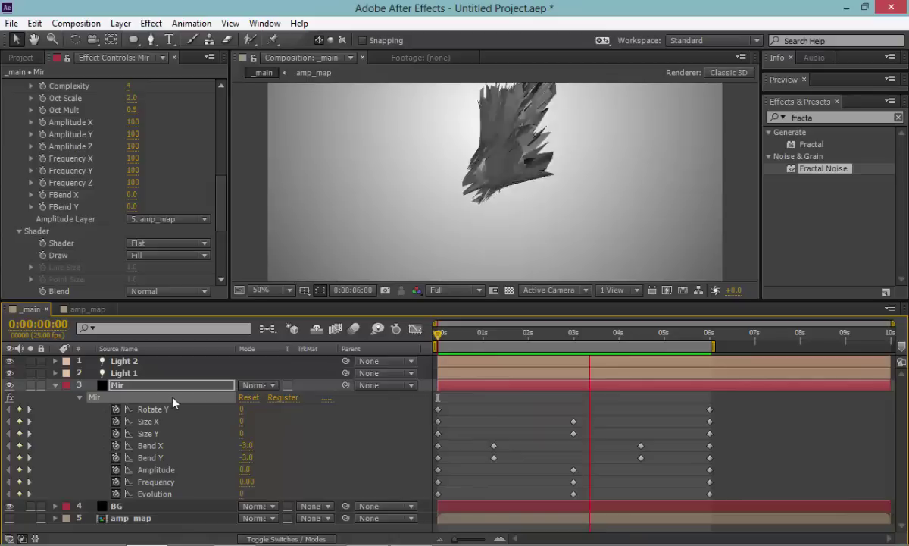
{"action": "left_click", "coordinate": [456, 349]}
{"action": "scroll", "coordinate": [78, 119], "scroll_direction": "up", "scroll_amount": 6}
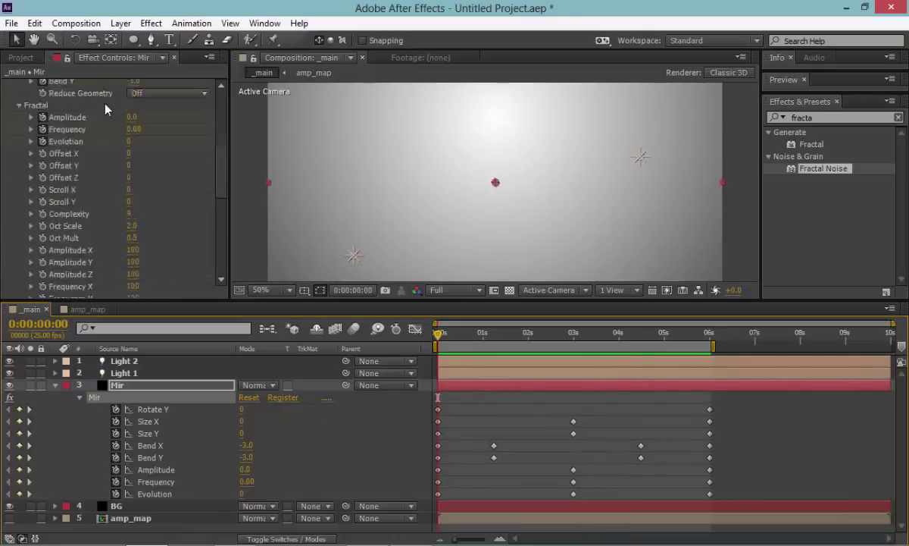
{"action": "left_click", "coordinate": [130, 173]}
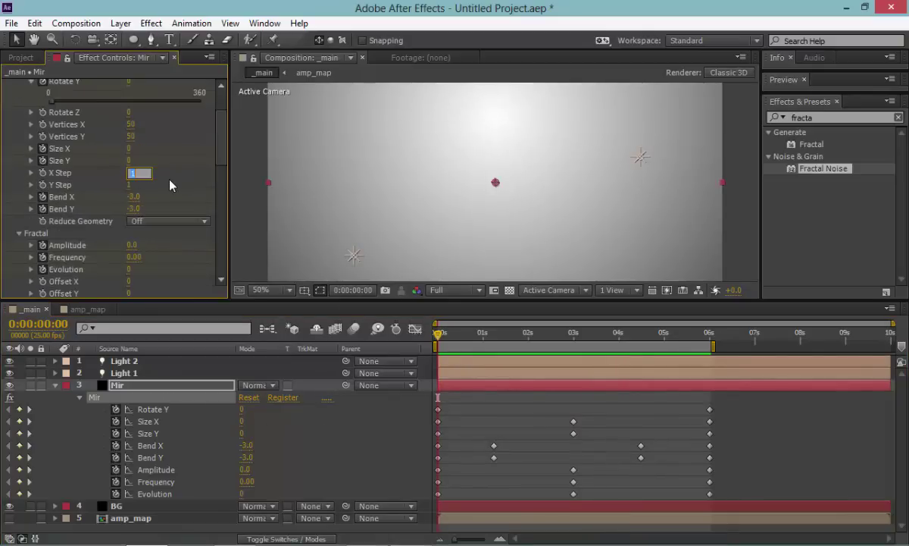
{"action": "type", "text": "5"}
{"action": "key", "text": "Tab"}
{"action": "type", "text": "5"}
{"action": "key", "text": "Return"}
Set Mir's Vertices X and Vertices Y to 500 each.
{"action": "left_click_drag", "start_coordinate": [497, 341], "coordinate": [540, 340]}
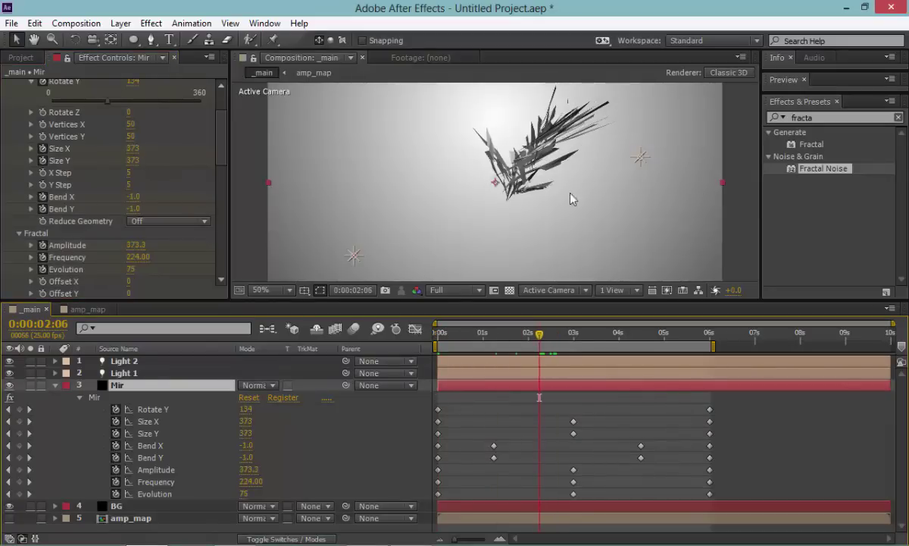
{"action": "left_click", "coordinate": [131, 124]}
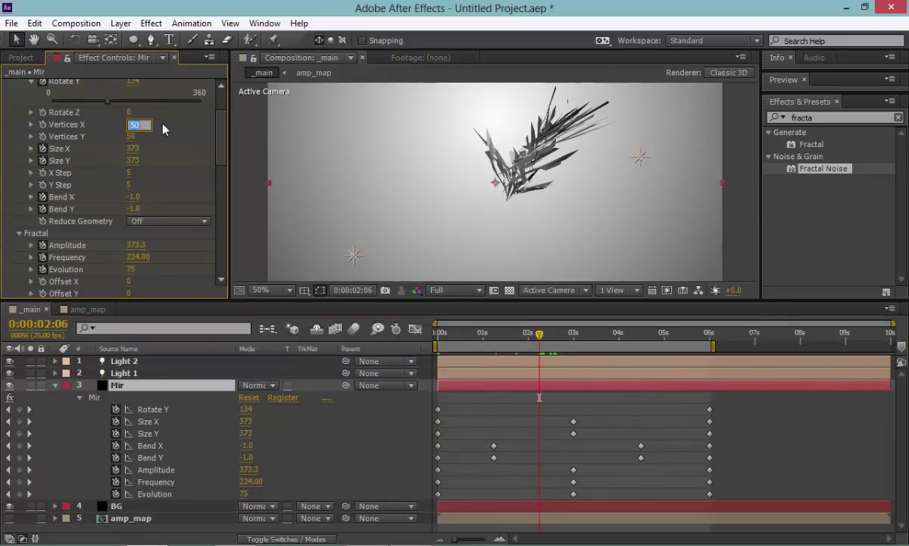
{"action": "type", "text": "500"}
{"action": "key", "text": "Tab"}
{"action": "type", "text": "500"}
{"action": "key", "text": "Return"}
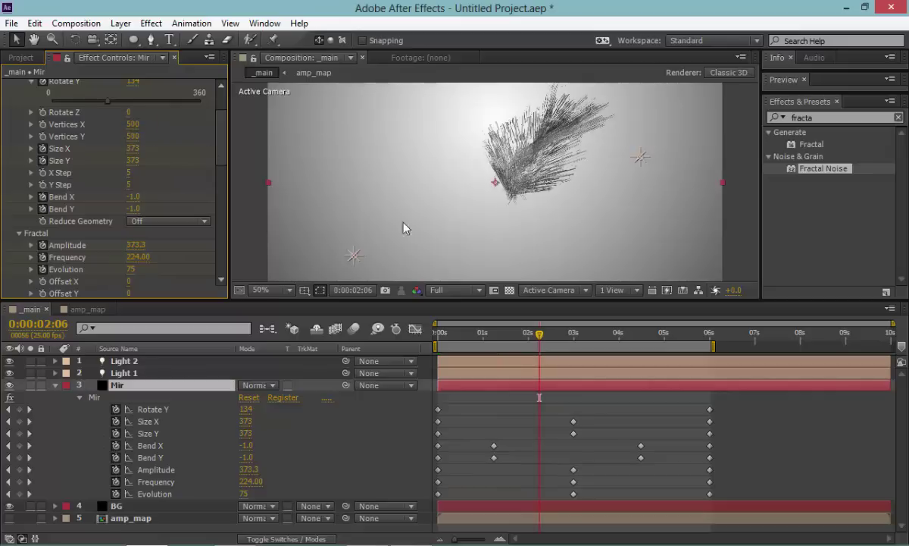
Preview the denser fractal and move the Evolution keyframe to 6 seconds.
{"action": "left_click_drag", "start_coordinate": [454, 337], "coordinate": [182, 354]}
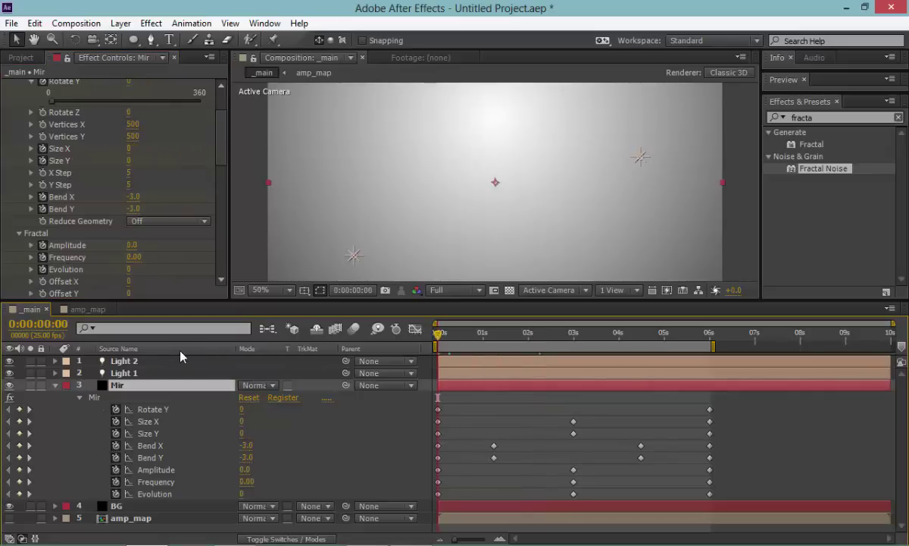
{"action": "key", "text": "KP_0"}
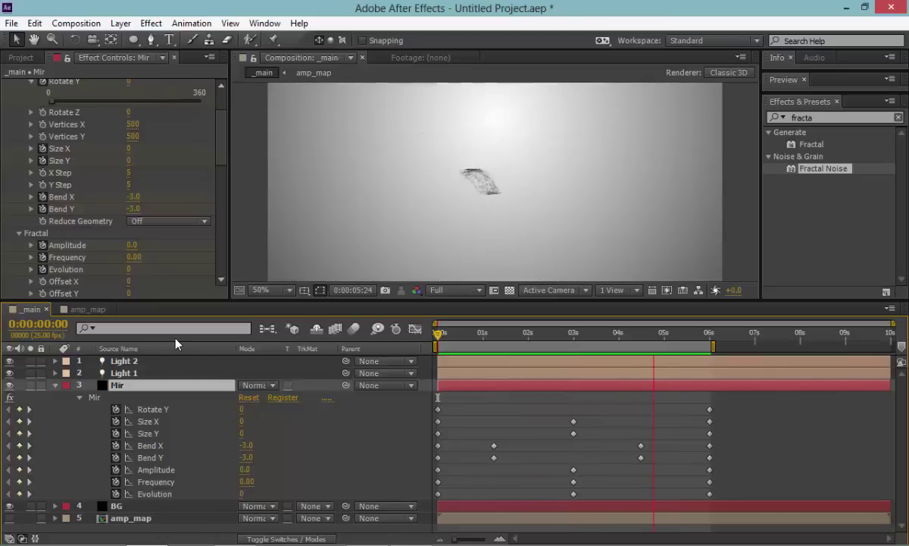
{"action": "key", "text": "space"}
{"action": "left_click_drag", "start_coordinate": [508, 341], "coordinate": [572, 340]}
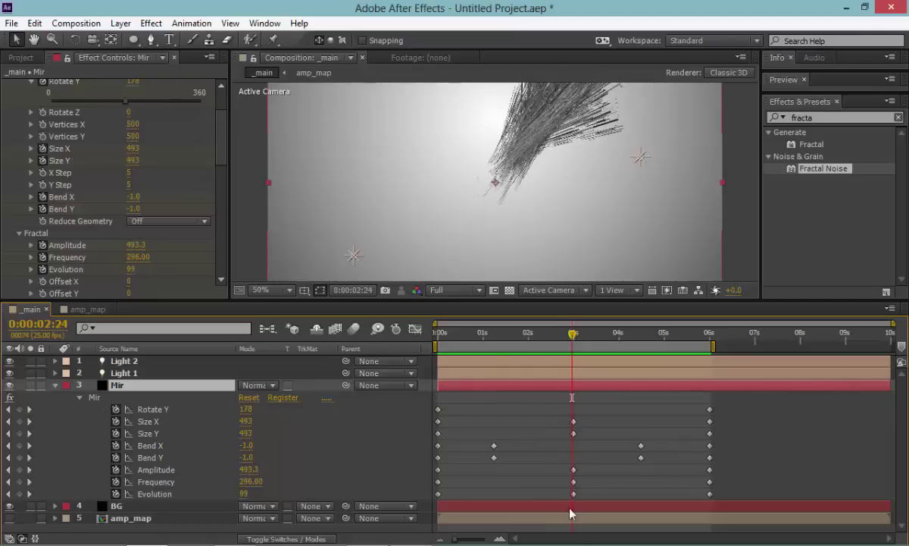
{"action": "left_click_drag", "start_coordinate": [574, 493], "coordinate": [710, 493]}
{"action": "left_click_drag", "start_coordinate": [442, 344], "coordinate": [575, 409]}
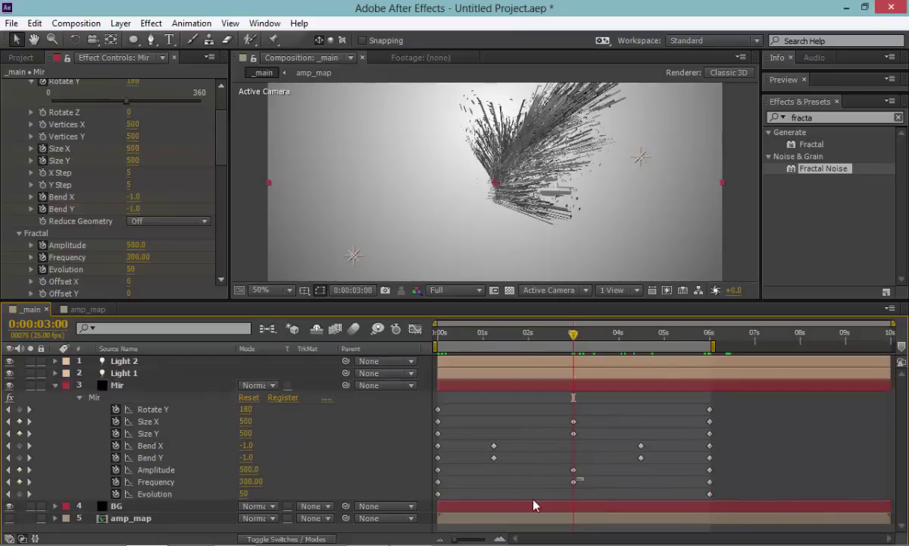
Apply Easy Ease to all three Frequency keyframes.
{"action": "left_click", "coordinate": [573, 482]}
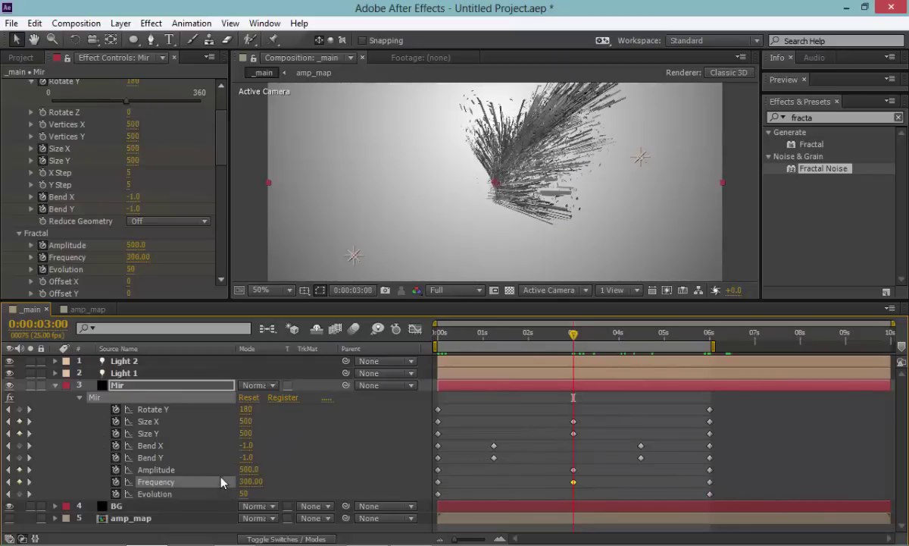
{"action": "left_click", "coordinate": [217, 483]}
{"action": "right_click", "coordinate": [440, 482]}
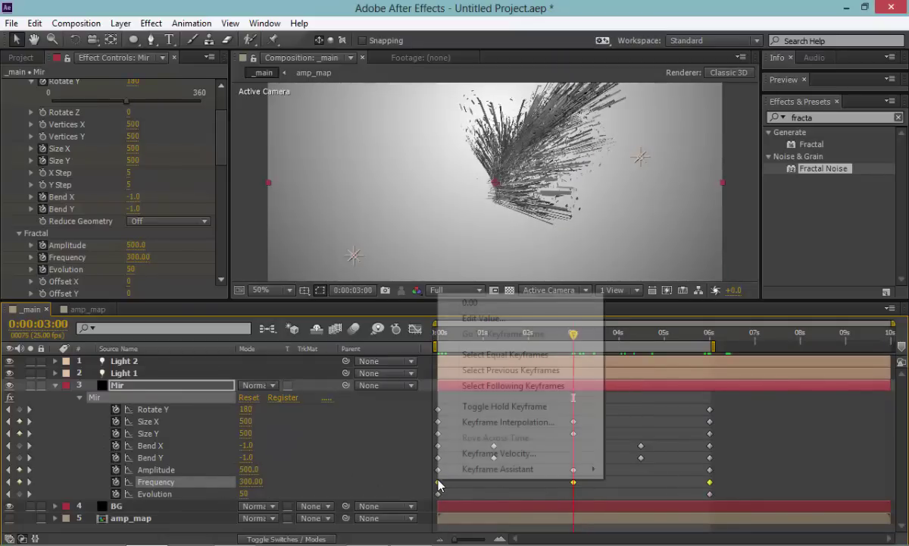
{"action": "mouse_move", "coordinate": [523, 469]}
{"action": "left_click", "coordinate": [638, 376]}
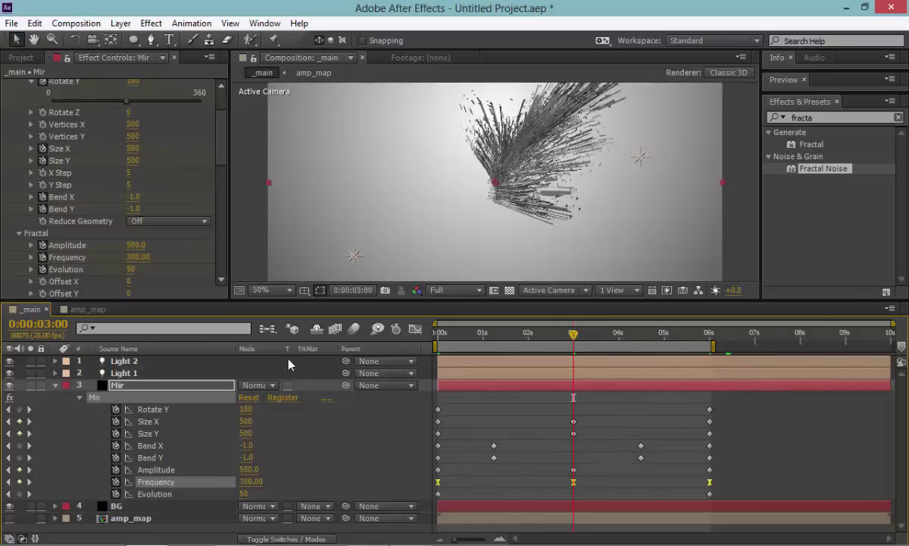
In the Graph Editor, widen the 3-second Frequency peak into a broad plateau.
{"action": "left_click", "coordinate": [414, 329]}
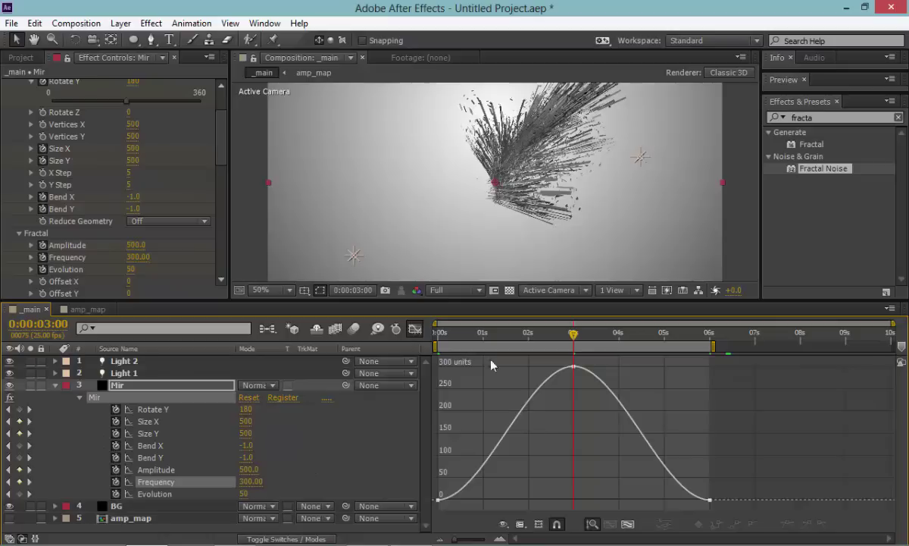
{"action": "double_click", "coordinate": [605, 372]}
{"action": "left_click_drag", "start_coordinate": [620, 366], "coordinate": [630, 368]}
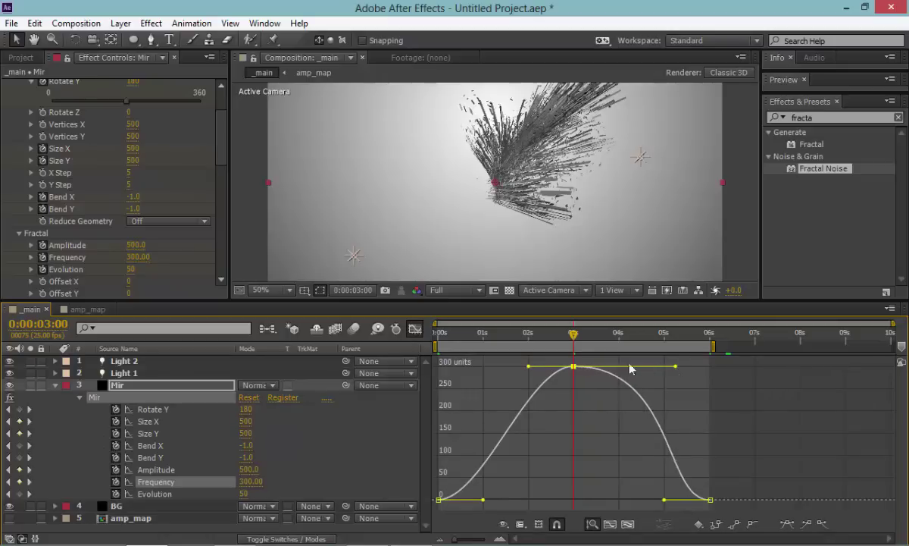
{"action": "left_click_drag", "start_coordinate": [528, 369], "coordinate": [475, 375]}
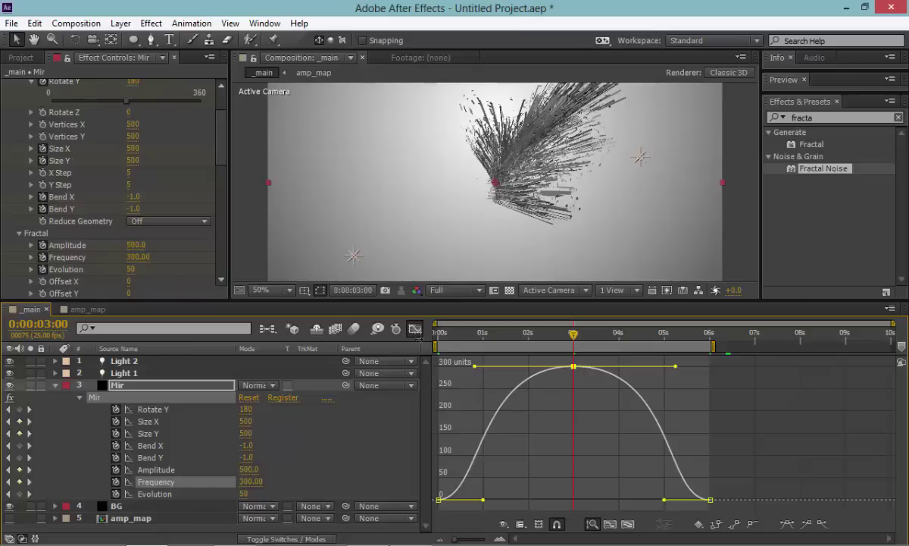
{"action": "left_click", "coordinate": [416, 328]}
{"action": "left_click_drag", "start_coordinate": [539, 337], "coordinate": [521, 337]}
Move the Amplitude peak to about 4:12 and shift the Bend X and Bend Y keyframes later.
{"action": "left_click", "coordinate": [574, 470]}
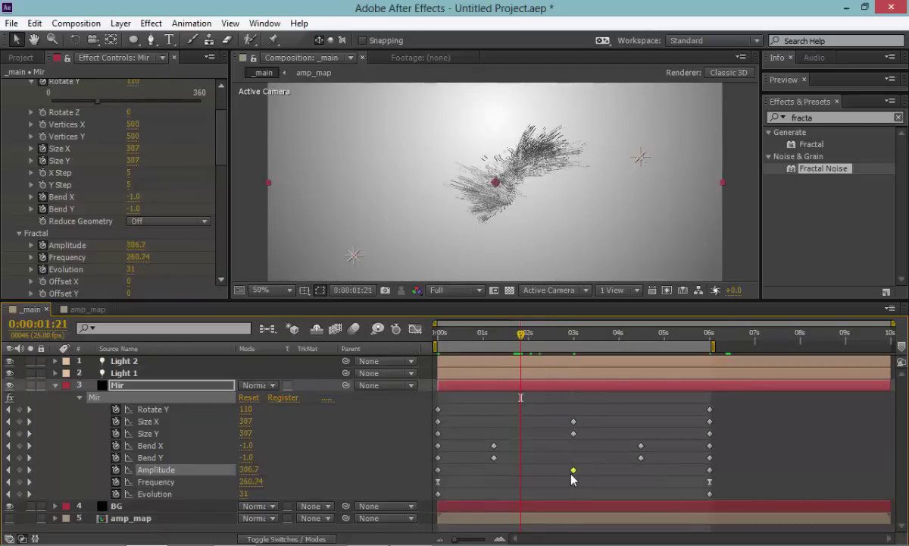
{"action": "left_click_drag", "start_coordinate": [574, 470], "coordinate": [637, 470]}
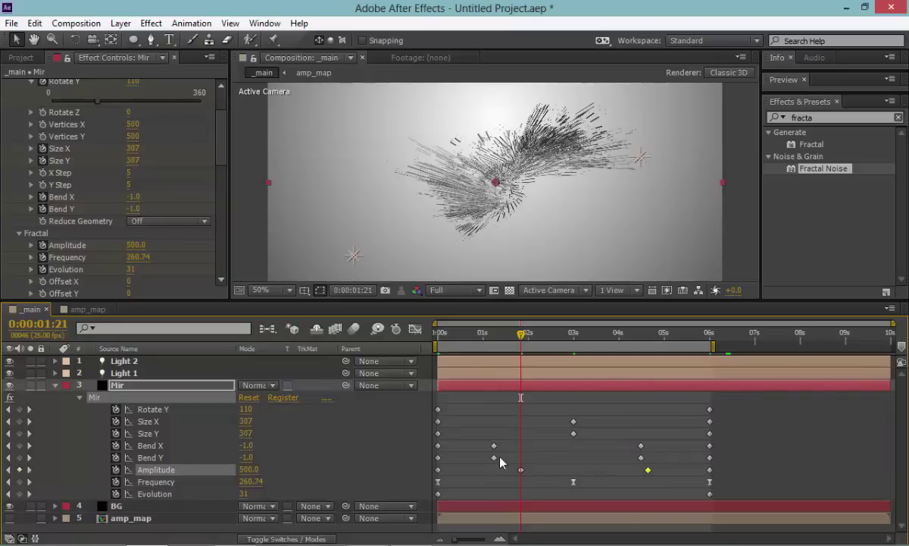
{"action": "left_click_drag", "start_coordinate": [520, 470], "coordinate": [509, 470]}
{"action": "left_click_drag", "start_coordinate": [648, 470], "coordinate": [654, 470]}
{"action": "left_click_drag", "start_coordinate": [502, 440], "coordinate": [497, 470]}
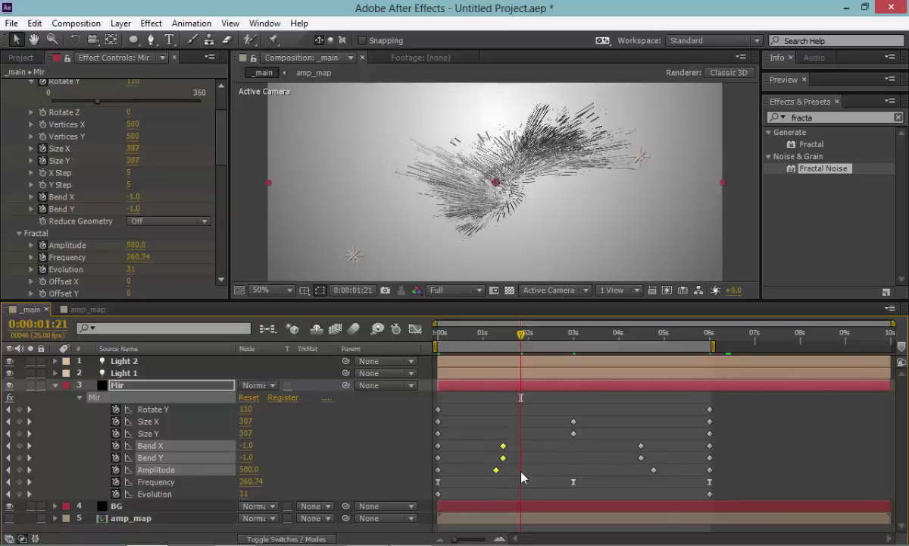
Apply Easy Ease In to the Bend X, Bend Y and Amplitude keyframes.
{"action": "left_click_drag", "start_coordinate": [423, 442], "coordinate": [724, 476]}
{"action": "right_click", "coordinate": [704, 472]}
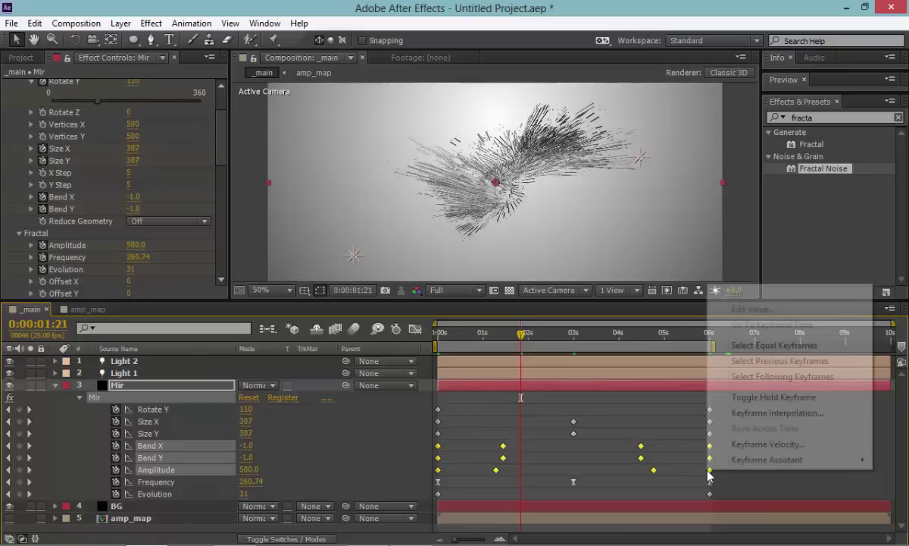
{"action": "mouse_move", "coordinate": [765, 459]}
{"action": "left_click", "coordinate": [582, 380]}
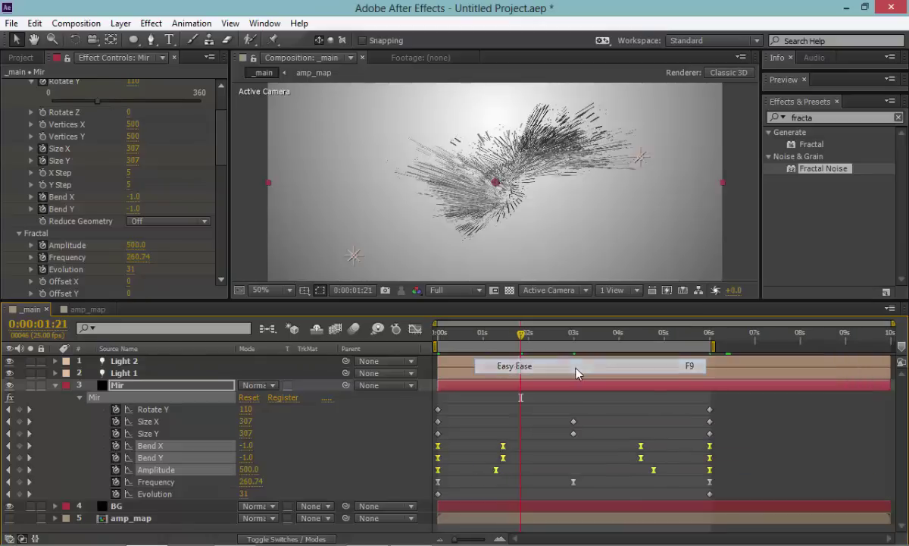
{"action": "left_click", "coordinate": [352, 432]}
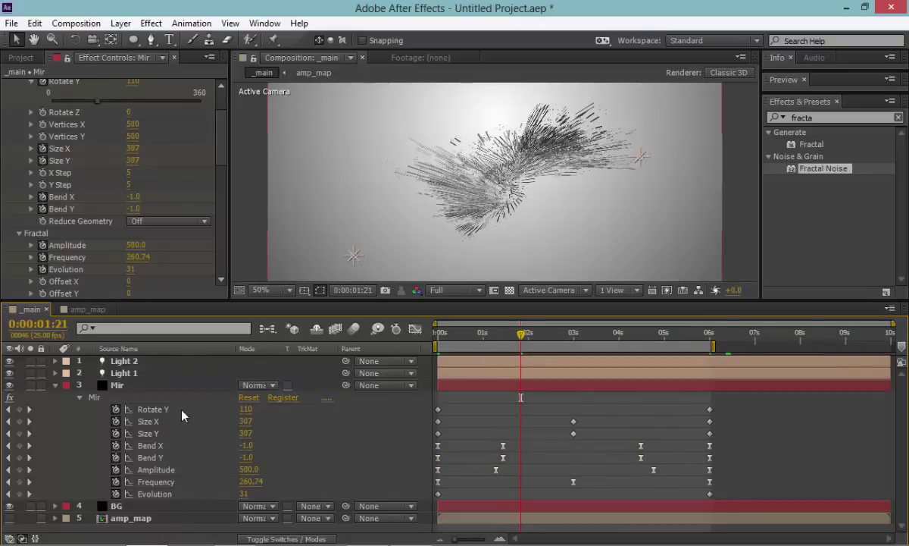
Copy the 3-second Size X and Size Y keyframes and paste them at 0:00:01:21.
{"action": "left_click", "coordinate": [169, 433]}
{"action": "left_click_drag", "start_coordinate": [594, 432], "coordinate": [516, 438]}
{"action": "key", "text": "ctrl+c"}
{"action": "key", "text": "ctrl+v"}
{"action": "left_click", "coordinate": [574, 434], "text": "shift"}
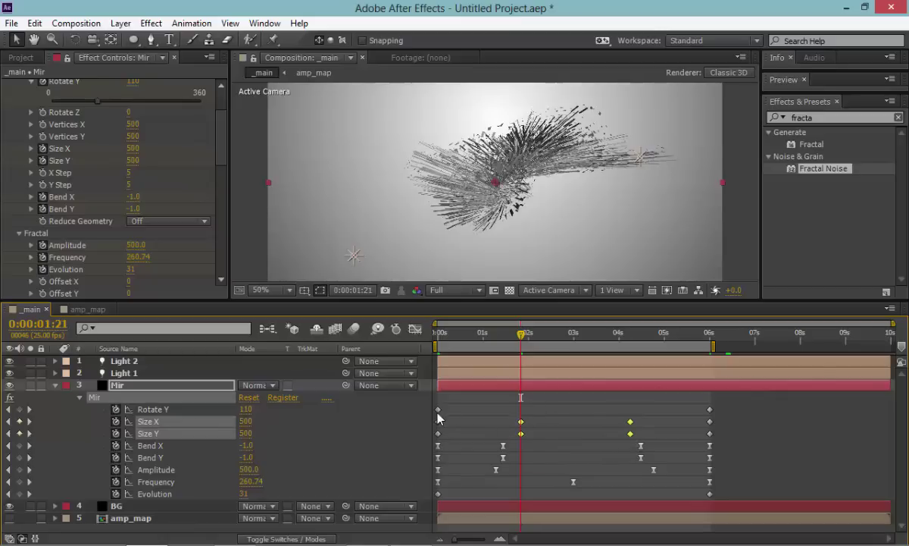
Apply Easy Ease to the Size X keyframes, then the Size Y keyframes, and RAM-preview.
{"action": "left_click", "coordinate": [182, 437], "text": "ctrl"}
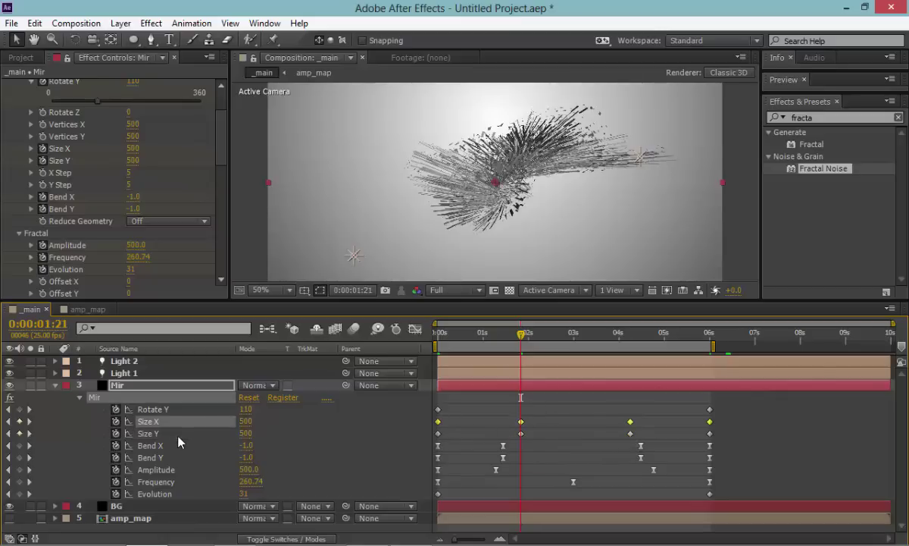
{"action": "right_click", "coordinate": [438, 426]}
{"action": "mouse_move", "coordinate": [485, 390]}
{"action": "left_click", "coordinate": [644, 302]}
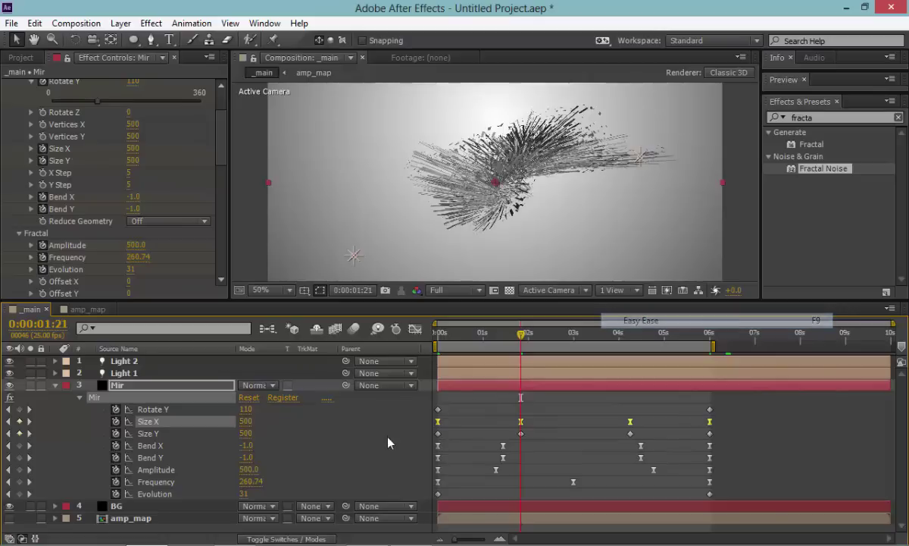
{"action": "left_click", "coordinate": [220, 433]}
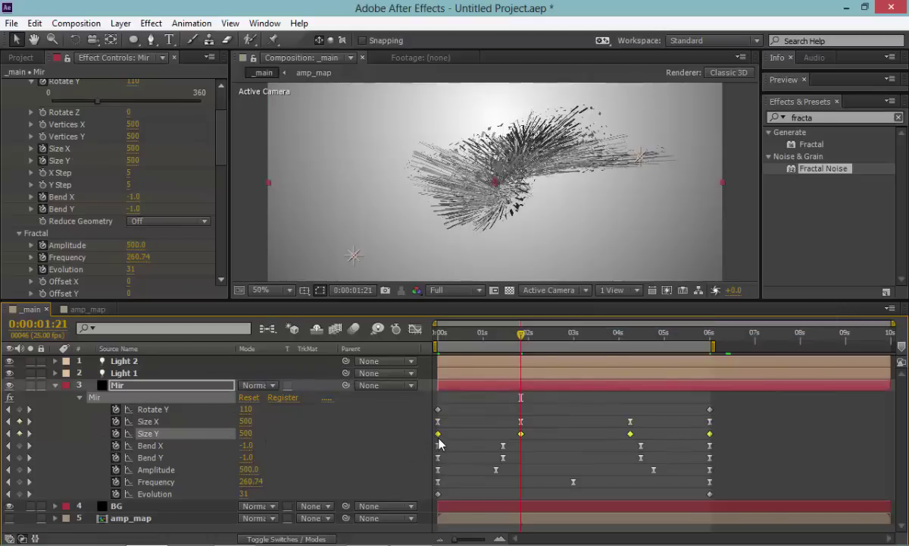
{"action": "right_click", "coordinate": [438, 434]}
{"action": "mouse_move", "coordinate": [459, 433]}
{"action": "left_click", "coordinate": [637, 341]}
{"action": "key", "text": "KP_0"}
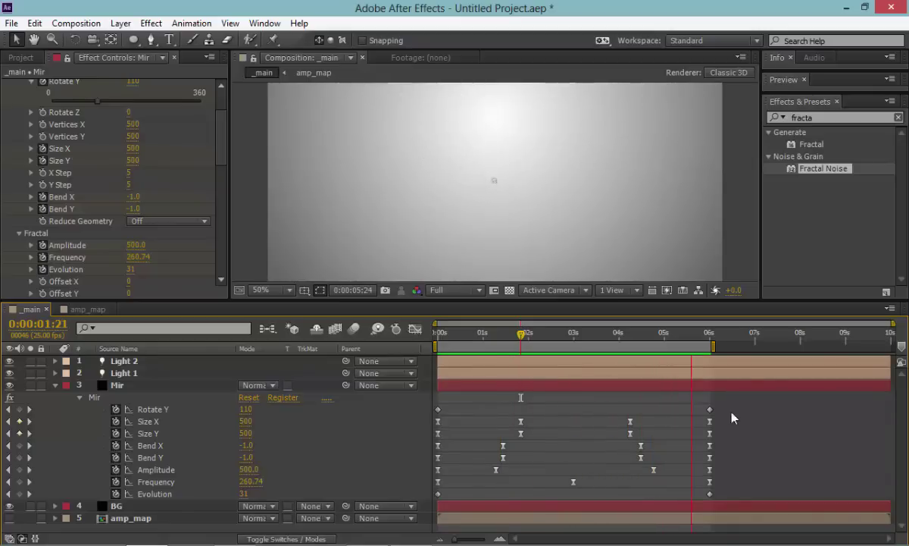
Import texture_328_by_sirius_sdz-d6665gz.jpg from the Desktop and place it above BG in the timeline.
{"action": "left_click", "coordinate": [487, 421]}
{"action": "left_click_drag", "start_coordinate": [438, 332], "coordinate": [566, 331]}
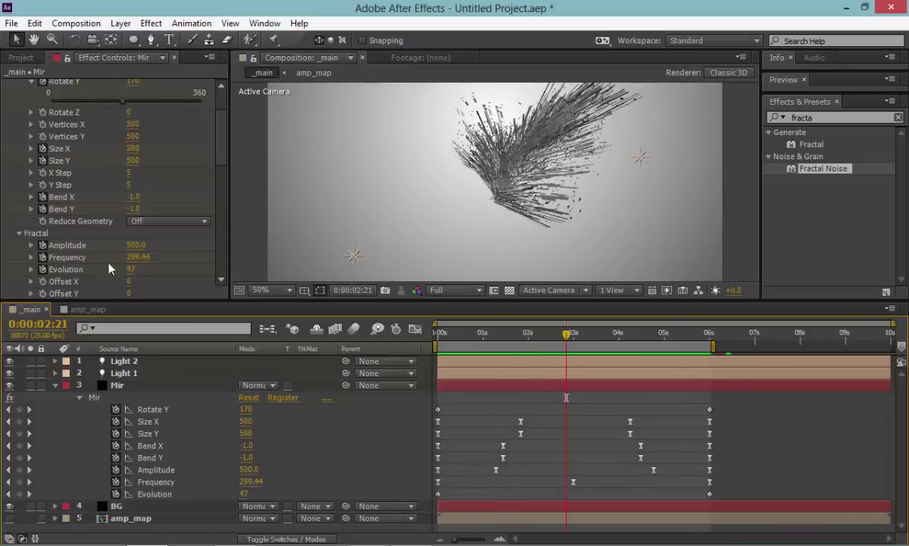
{"action": "left_click", "coordinate": [21, 57]}
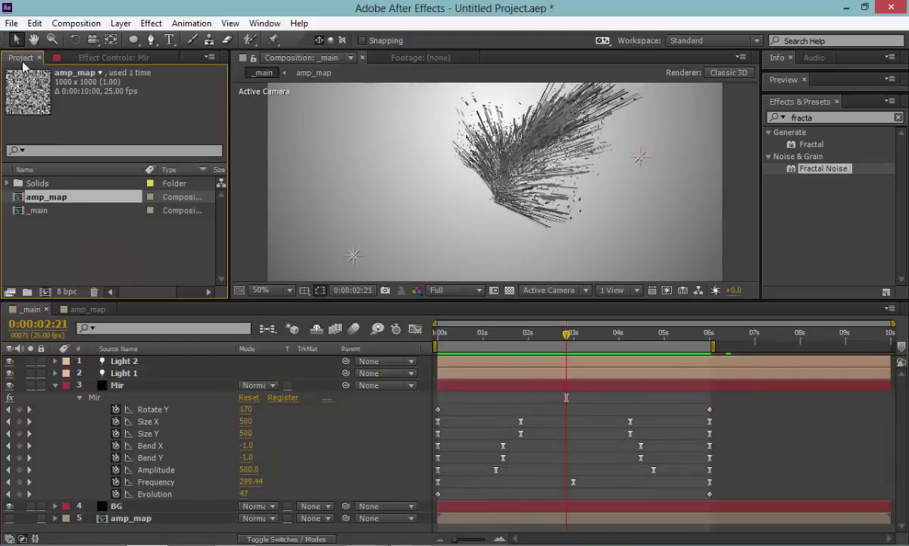
{"action": "double_click", "coordinate": [104, 239]}
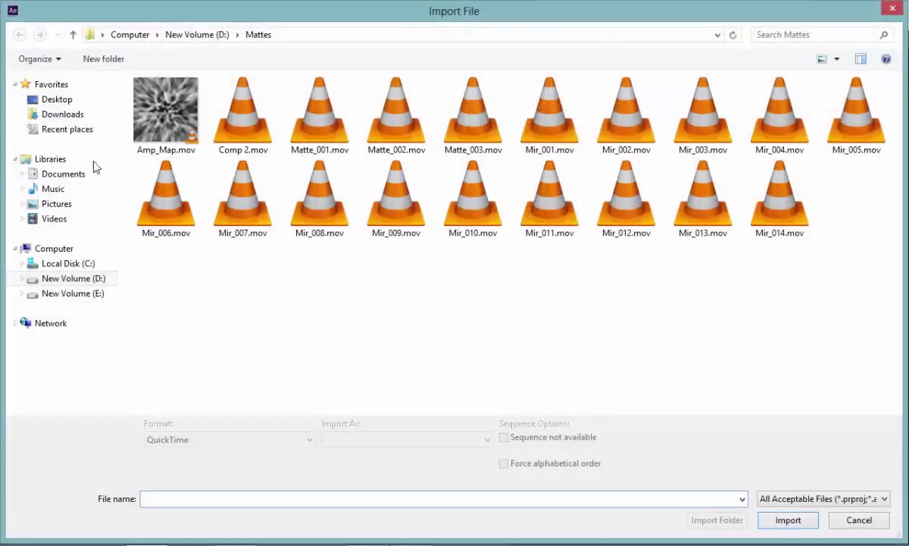
{"action": "left_click", "coordinate": [59, 99]}
{"action": "double_click", "coordinate": [344, 332]}
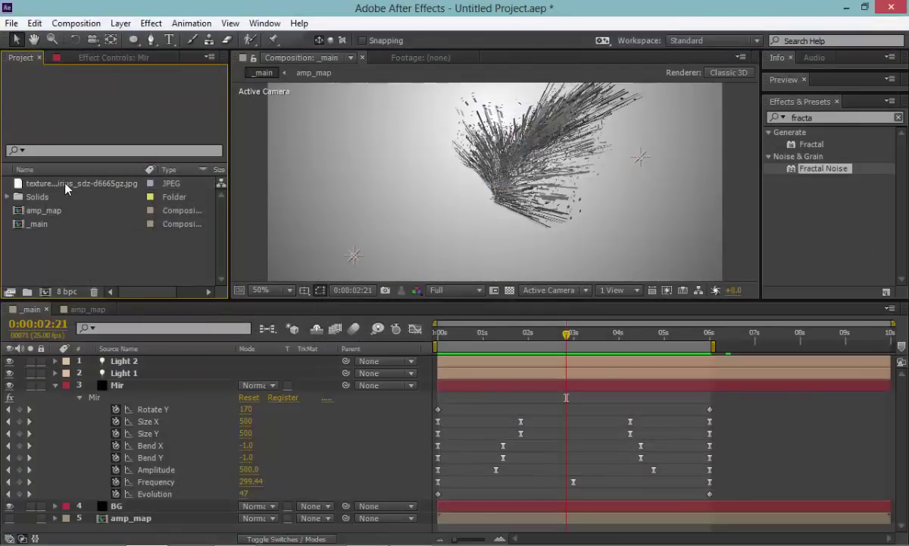
{"action": "left_click_drag", "start_coordinate": [64, 183], "coordinate": [23, 493]}
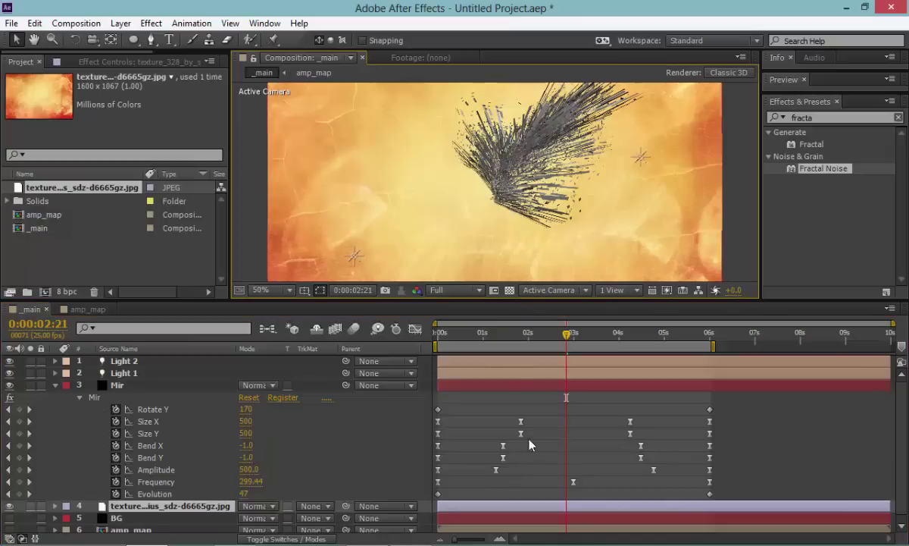
Duplicate the Mir layer with Ctrl+D and switch the top copy to a 3D layer.
{"action": "left_click_drag", "start_coordinate": [540, 307], "coordinate": [415, 422]}
{"action": "left_click", "coordinate": [182, 501]}
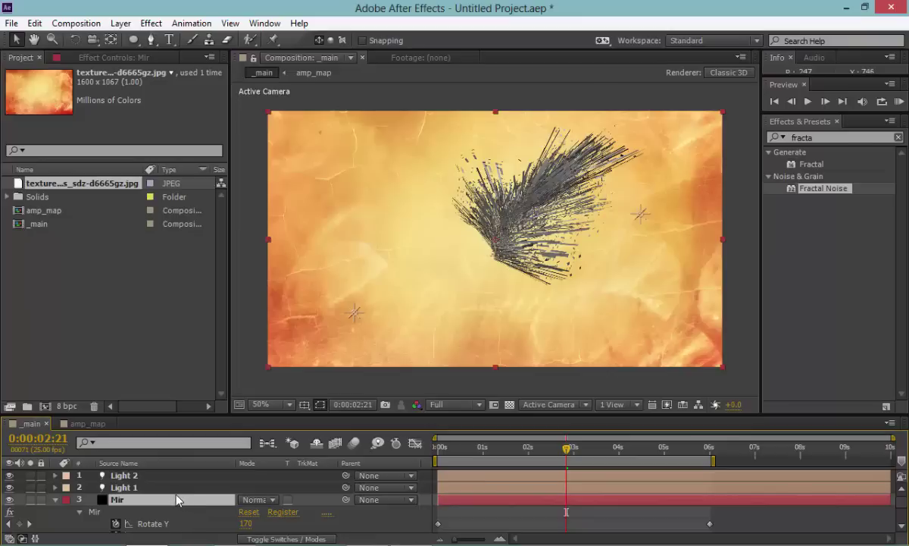
{"action": "key", "text": "ctrl+d"}
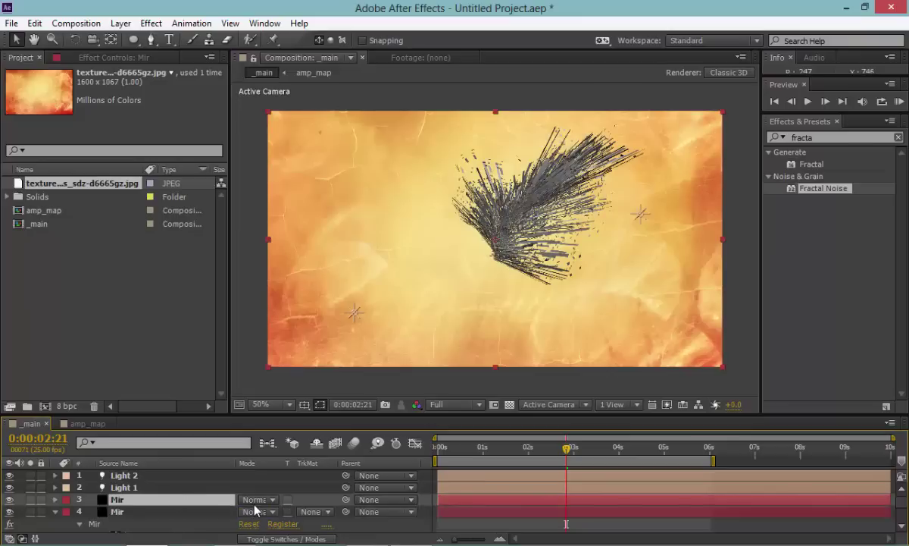
{"action": "key", "text": "F4"}
{"action": "left_click", "coordinate": [318, 499]}
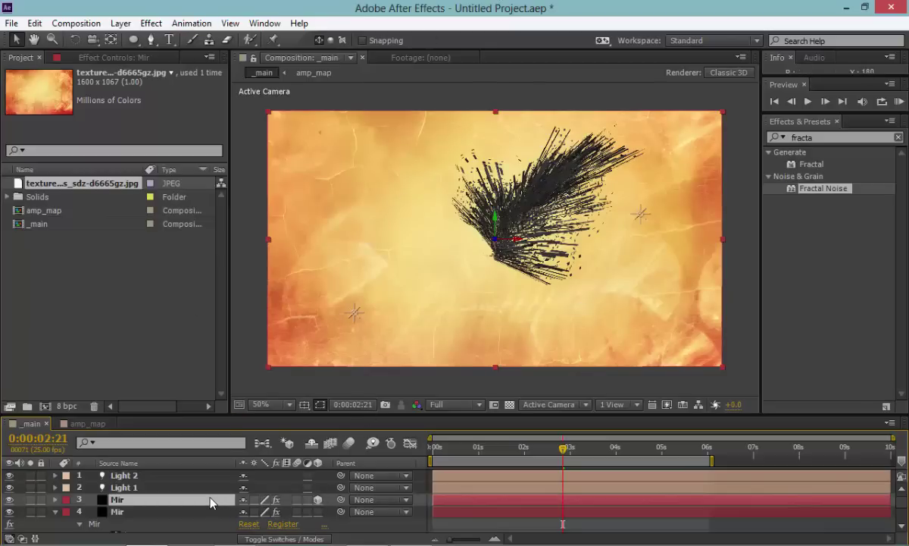
{"action": "left_click", "coordinate": [113, 58]}
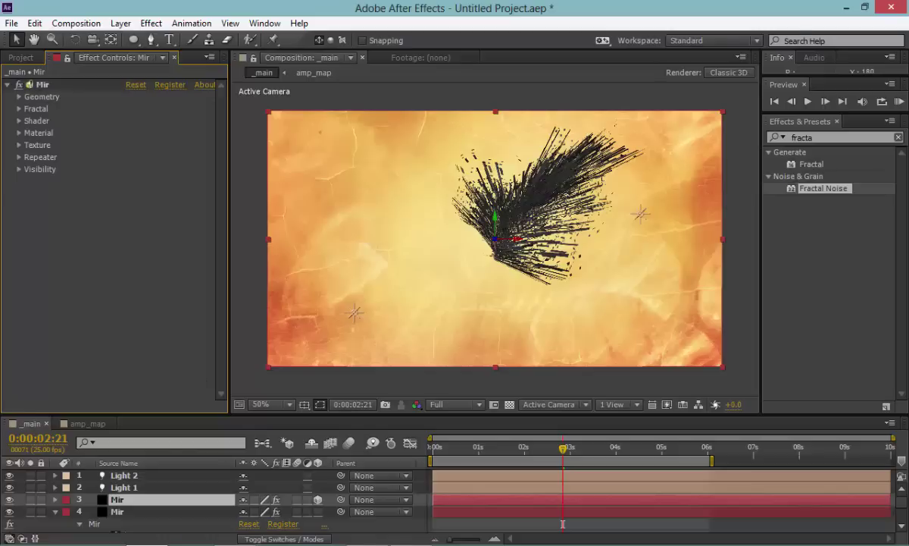
Set Accepts Lights to Off in the top Mir copy's Material Options.
{"action": "left_click", "coordinate": [317, 499]}
{"action": "key", "text": "a"}
{"action": "key", "text": "a"}
{"action": "scroll", "coordinate": [202, 500], "scroll_direction": "down", "scroll_amount": 4}
{"action": "scroll", "coordinate": [202, 498], "scroll_direction": "up", "scroll_amount": 4}
{"action": "scroll", "coordinate": [202, 498], "scroll_direction": "down", "scroll_amount": 5}
{"action": "scroll", "coordinate": [203, 499], "scroll_direction": "up", "scroll_amount": 1}
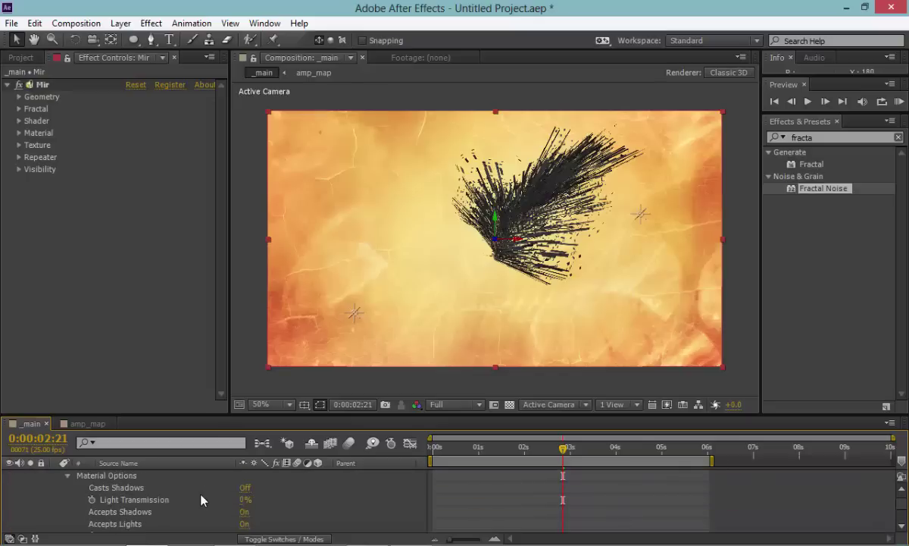
{"action": "left_click", "coordinate": [244, 524]}
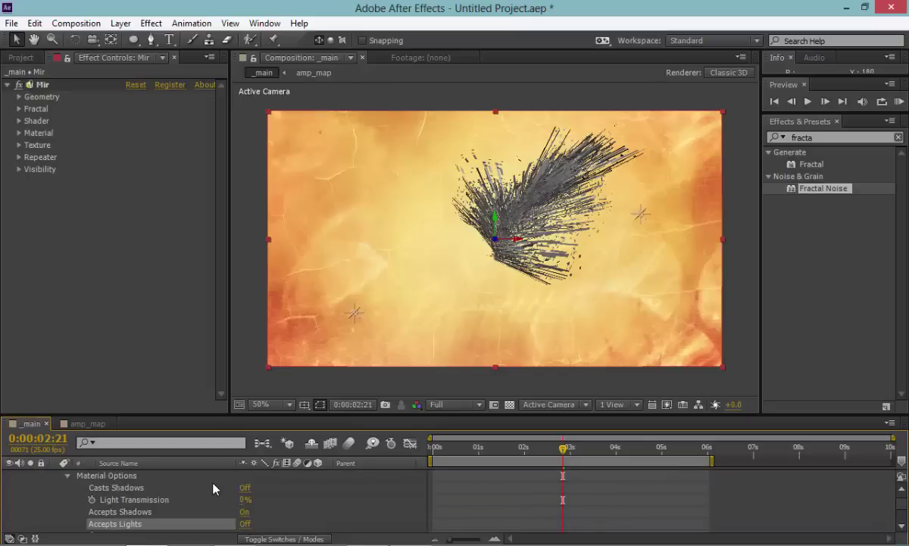
{"action": "left_click_drag", "start_coordinate": [88, 419], "coordinate": [88, 322]}
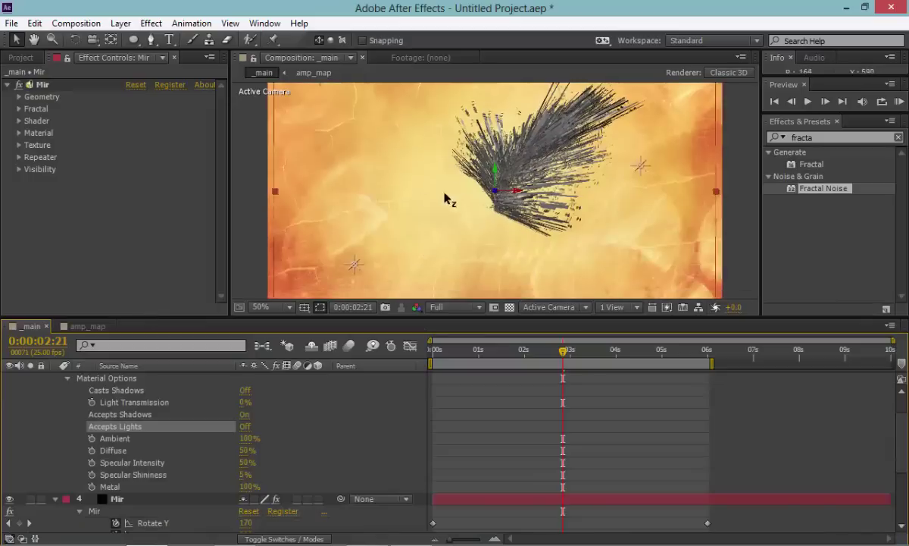
{"action": "left_click", "coordinate": [433, 280]}
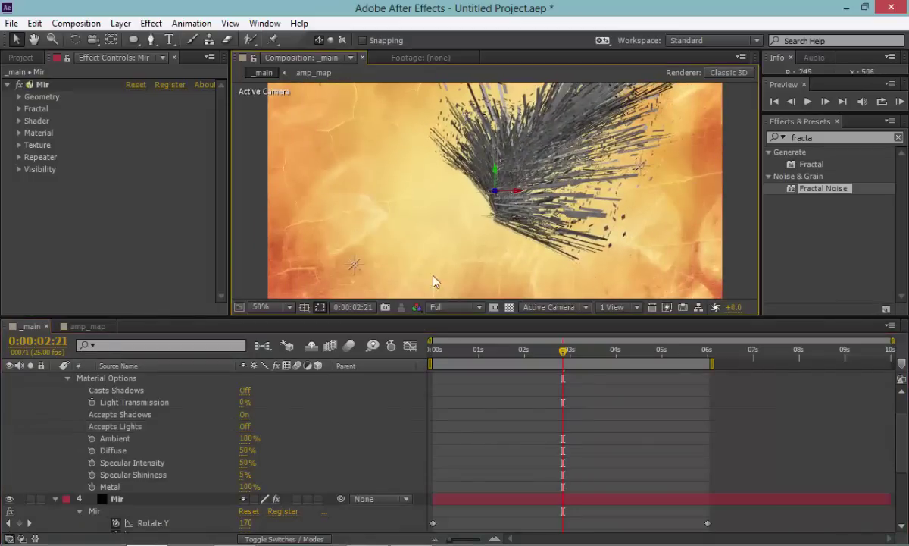
Switch the viewer to Custom View 1 and orbit until the Mir layer plane faces front.
{"action": "left_click", "coordinate": [547, 309]}
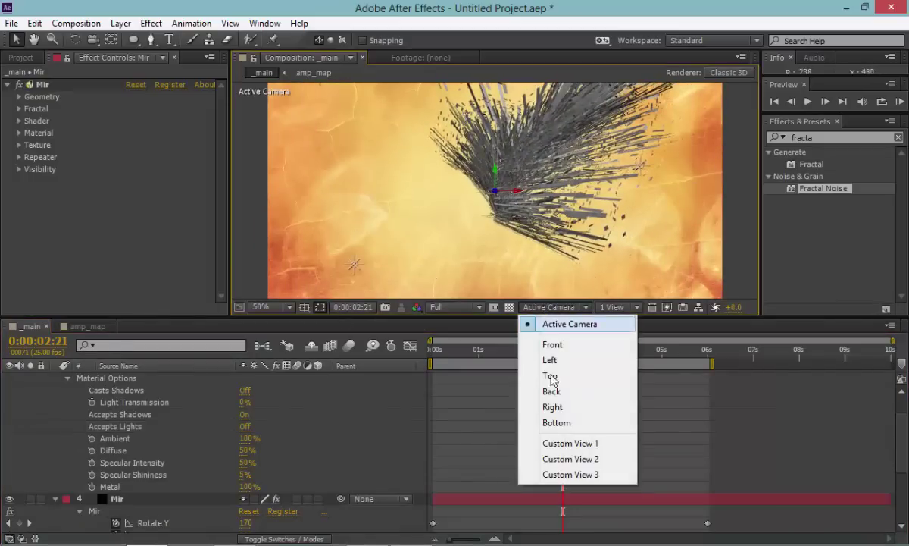
{"action": "left_click", "coordinate": [533, 443]}
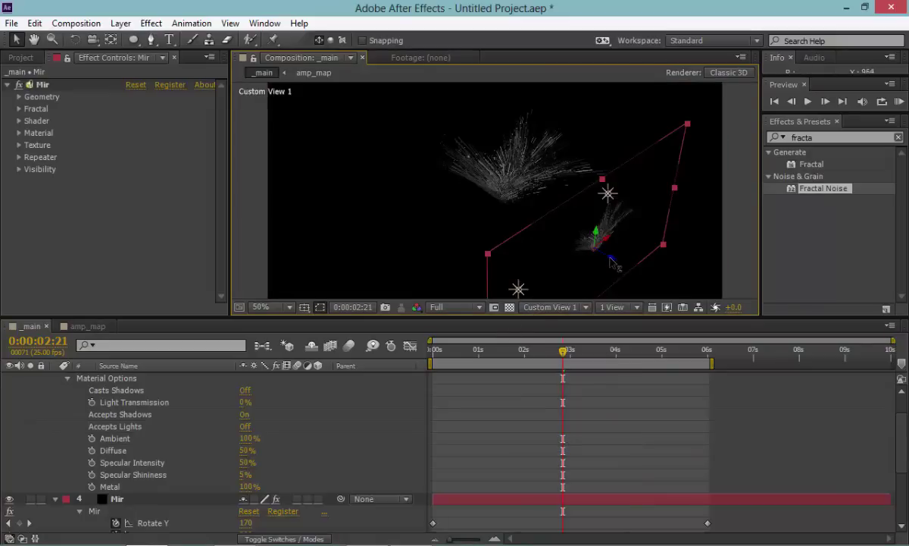
{"action": "key", "text": "c"}
{"action": "left_click_drag", "start_coordinate": [606, 207], "coordinate": [376, 218]}
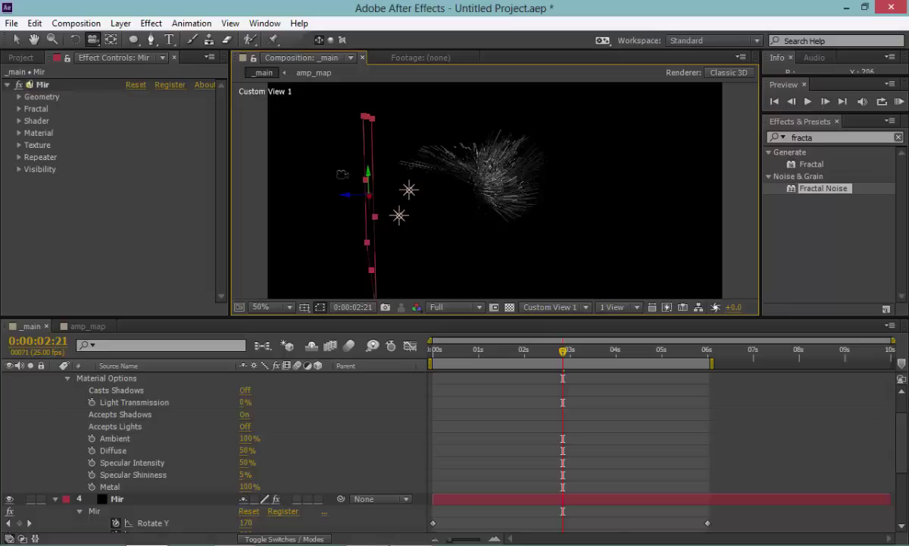
{"action": "left_click_drag", "start_coordinate": [464, 183], "coordinate": [528, 216]}
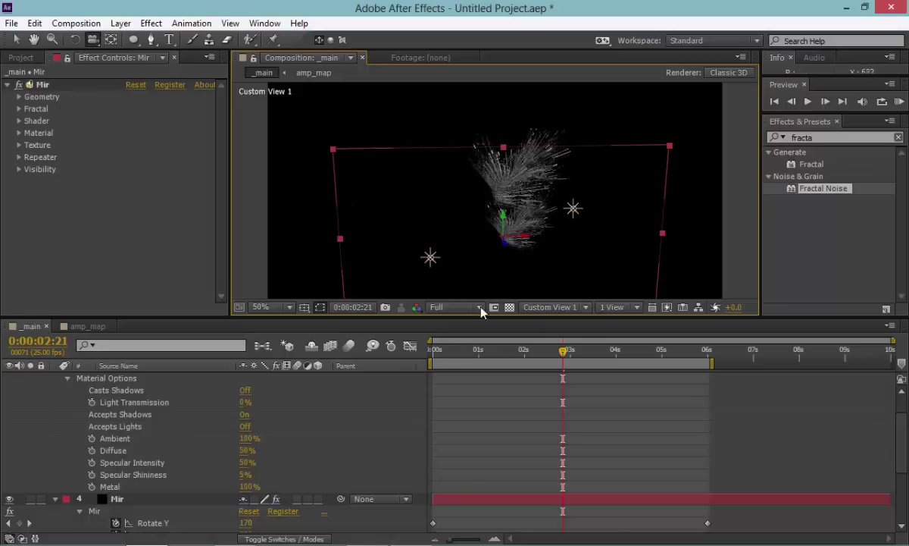
{"action": "scroll", "coordinate": [274, 393], "scroll_direction": "up", "scroll_amount": 3}
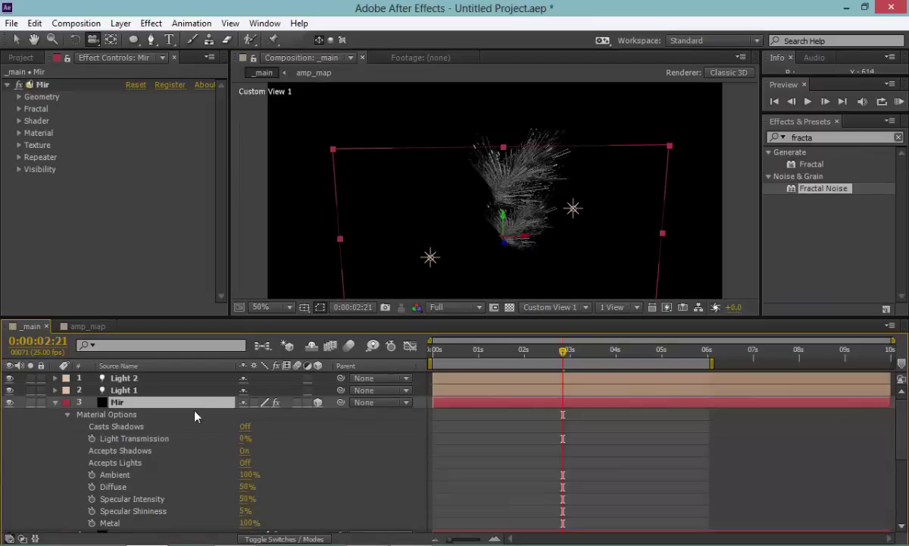
Rename the top Mir copy to 'Shadow' and reset its Position to 640,360,0.
{"action": "key", "text": "Return"}
{"action": "type", "text": "Shadow"}
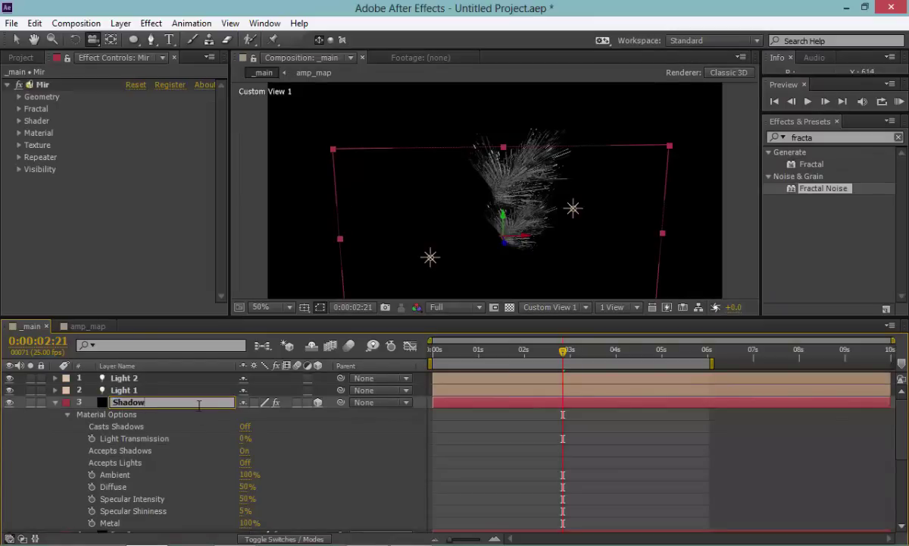
{"action": "left_click", "coordinate": [188, 416]}
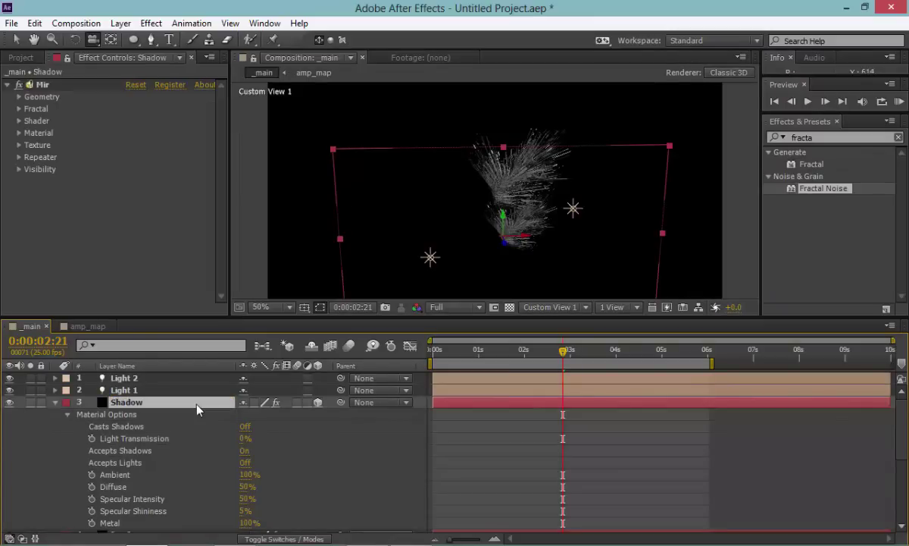
{"action": "key", "text": "u"}
{"action": "right_click", "coordinate": [170, 415]}
{"action": "left_click", "coordinate": [231, 372]}
Return the viewer to Active Camera and check Shadow's Accepts Lights material setting.
{"action": "left_click", "coordinate": [537, 307]}
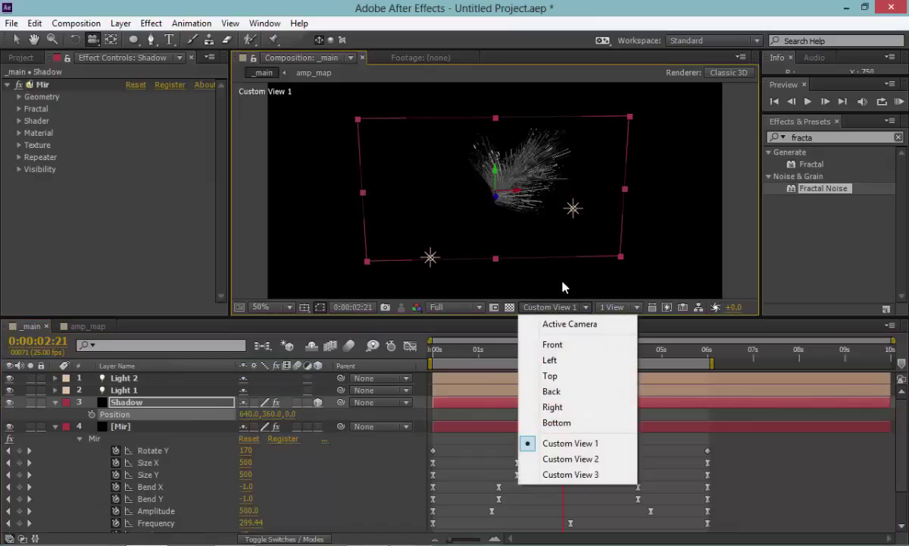
{"action": "left_click", "coordinate": [548, 325]}
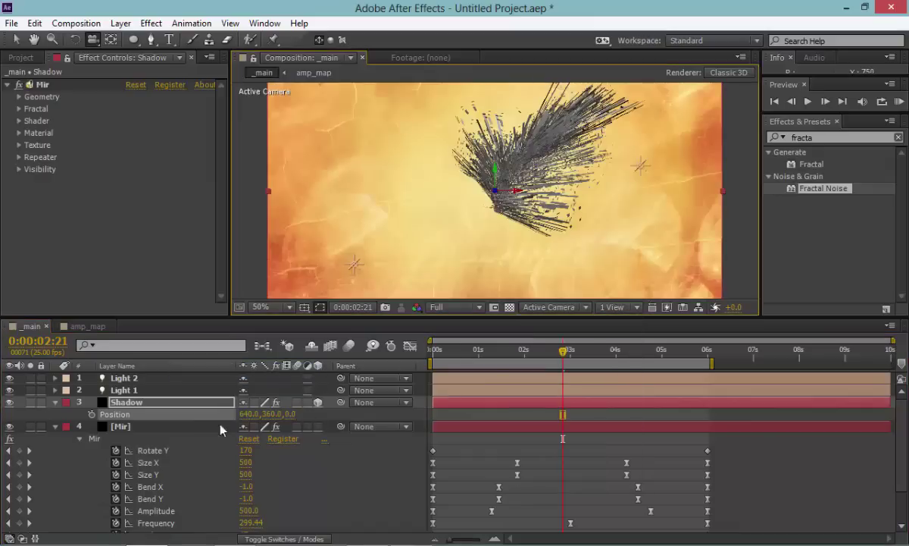
{"action": "left_click", "coordinate": [149, 405]}
{"action": "key", "text": "a"}
{"action": "key", "text": "a"}
{"action": "key", "text": "a"}
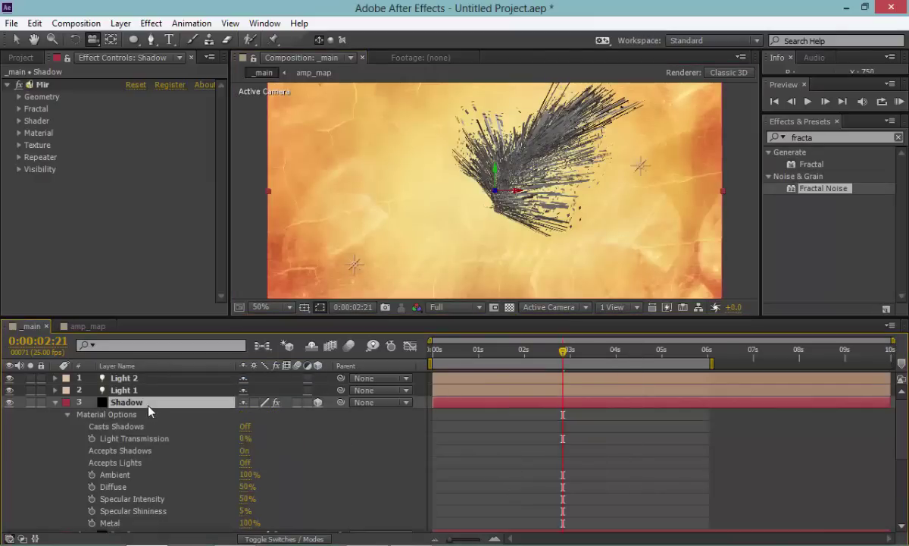
{"action": "left_click", "coordinate": [125, 463]}
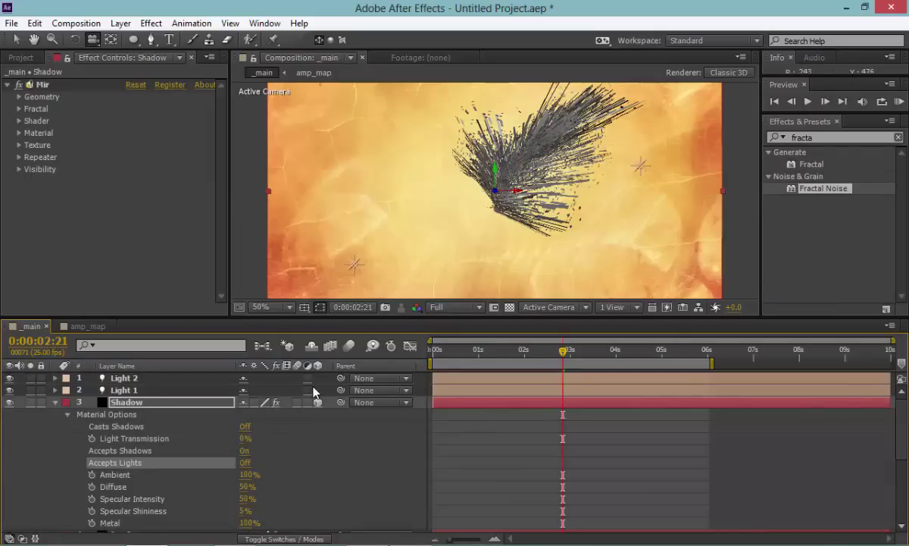
{"action": "left_click", "coordinate": [156, 401]}
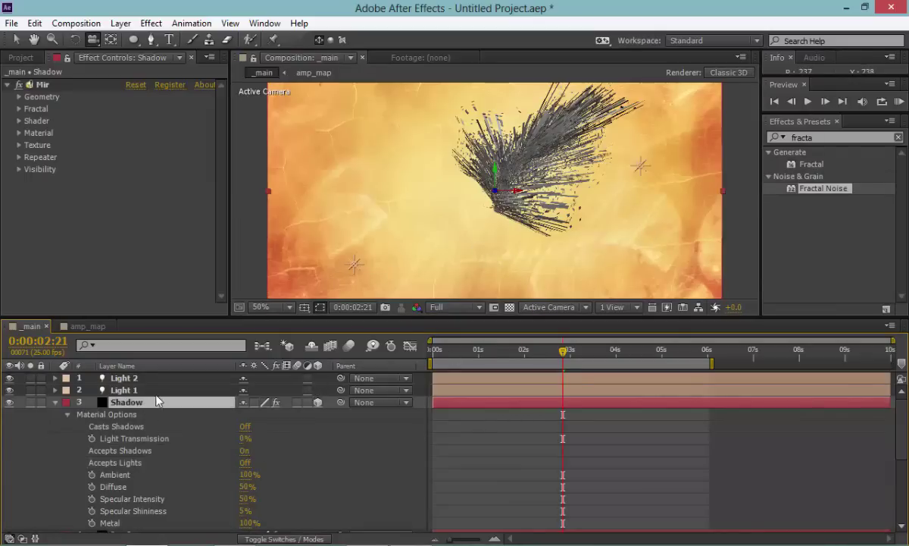
{"action": "key", "text": "u"}
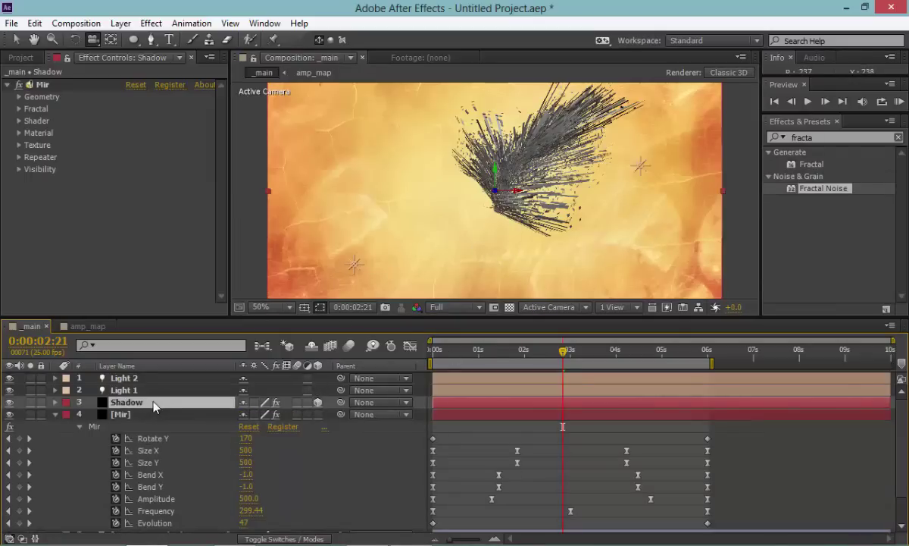
Set Shadow's X Rotation to 90°, lower it to 640,644,0, and move Mir above it.
{"action": "key", "text": "r"}
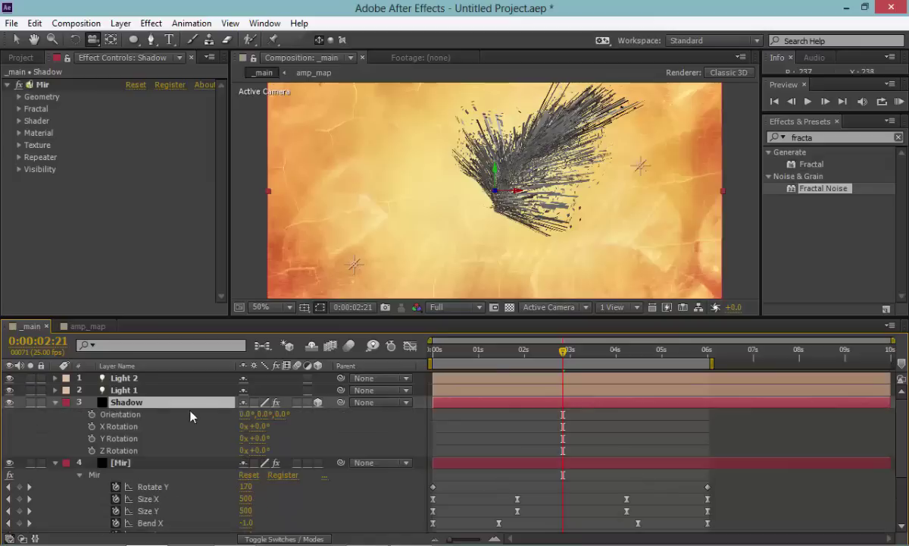
{"action": "left_click", "coordinate": [262, 427]}
{"action": "type", "text": "90"}
{"action": "key", "text": "Return"}
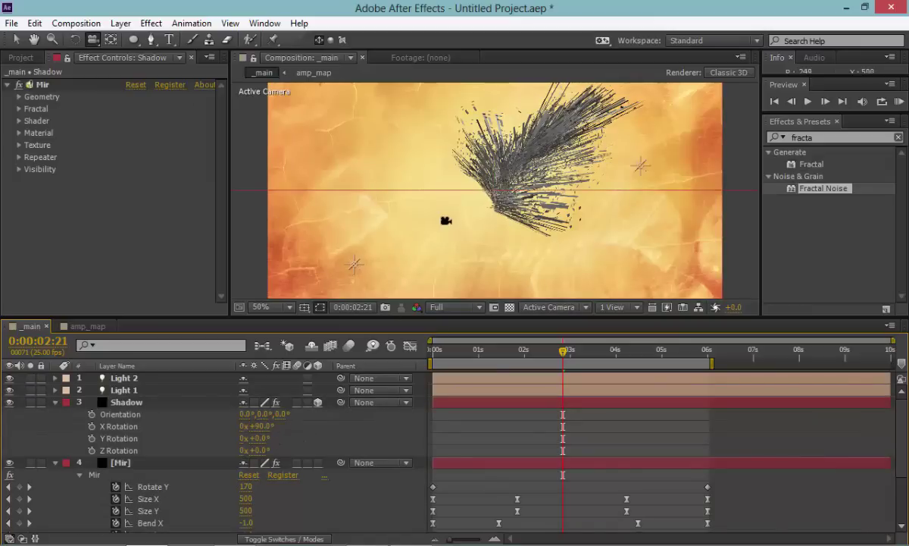
{"action": "key", "text": "p"}
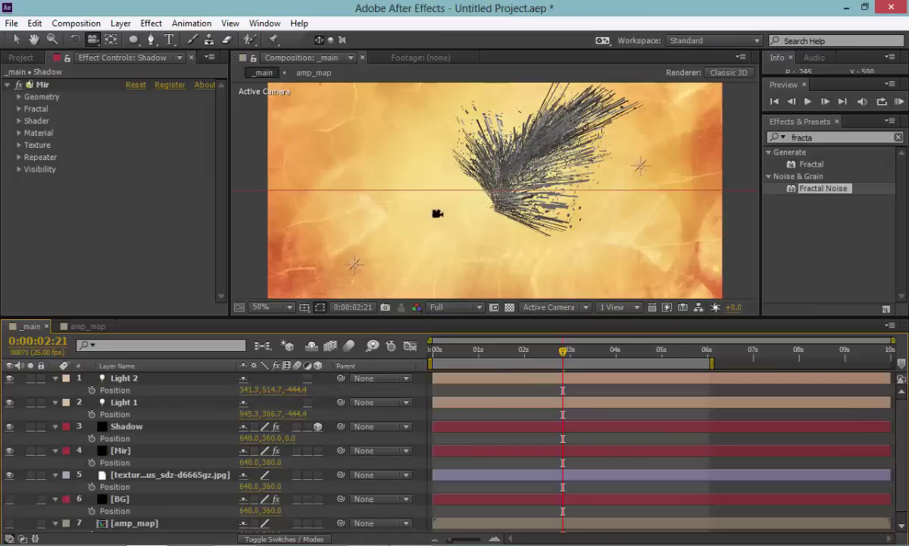
{"action": "left_click", "coordinate": [167, 427]}
{"action": "key", "text": "v"}
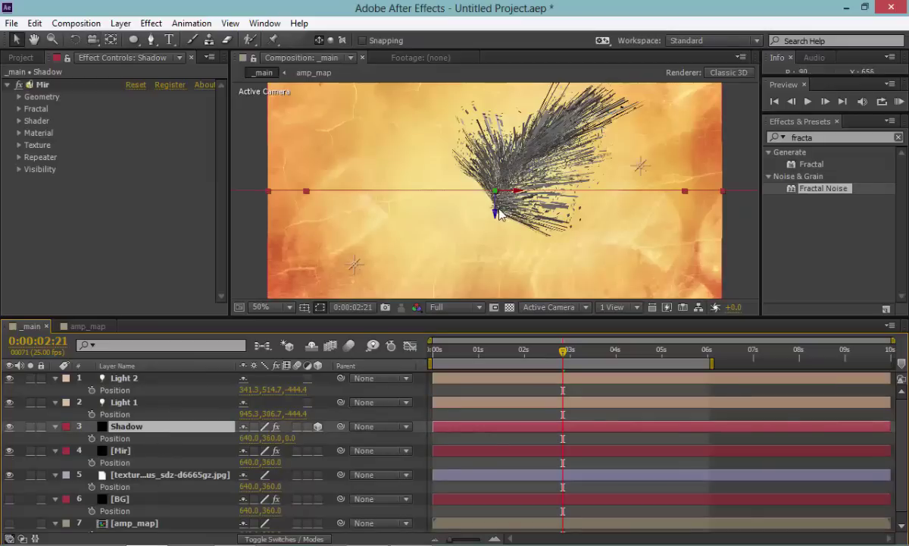
{"action": "left_click_drag", "start_coordinate": [496, 214], "coordinate": [493, 309]}
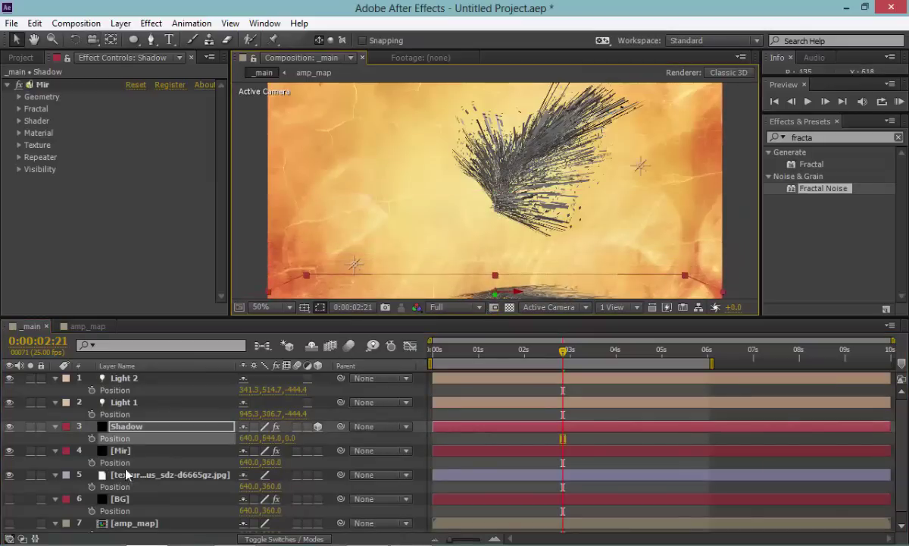
{"action": "left_click", "coordinate": [131, 452]}
{"action": "left_click_drag", "start_coordinate": [131, 457], "coordinate": [137, 422]}
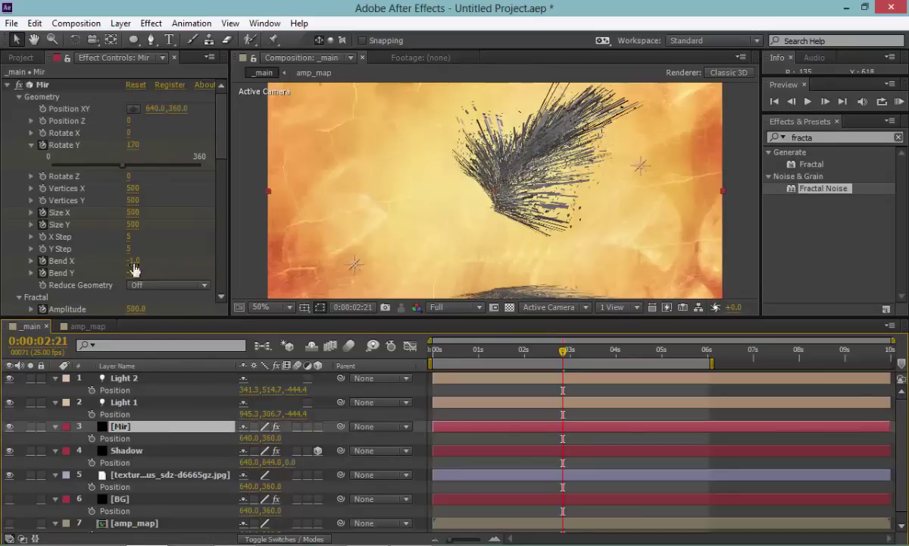
Lower the Mir burst in frame and apply a Fill effect to the Shadow layer.
{"action": "left_click_drag", "start_coordinate": [172, 109], "coordinate": [325, 82]}
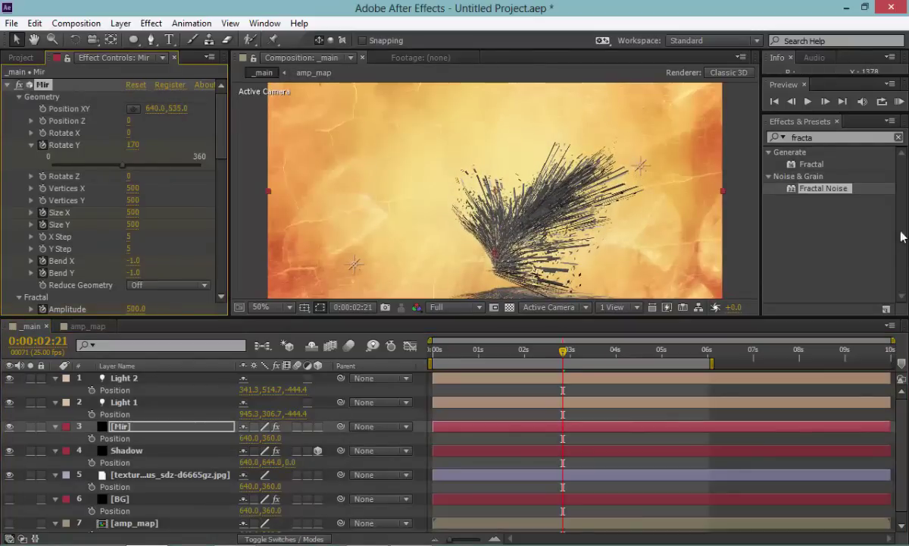
{"action": "double_click", "coordinate": [821, 137]}
{"action": "type", "text": "fill"}
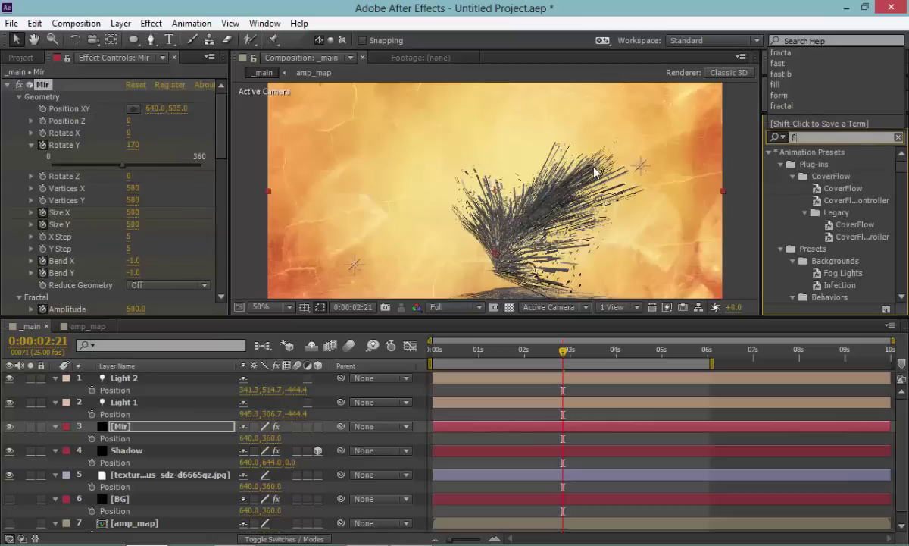
{"action": "left_click_drag", "start_coordinate": [805, 239], "coordinate": [182, 450]}
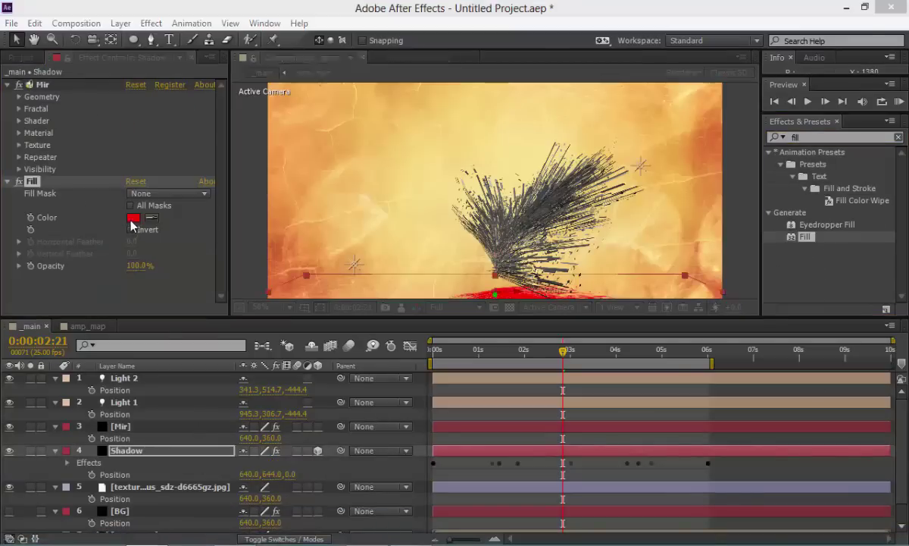
{"action": "left_click", "coordinate": [133, 217]}
{"action": "type", "text": "000000"}
{"action": "left_click", "coordinate": [596, 53]}
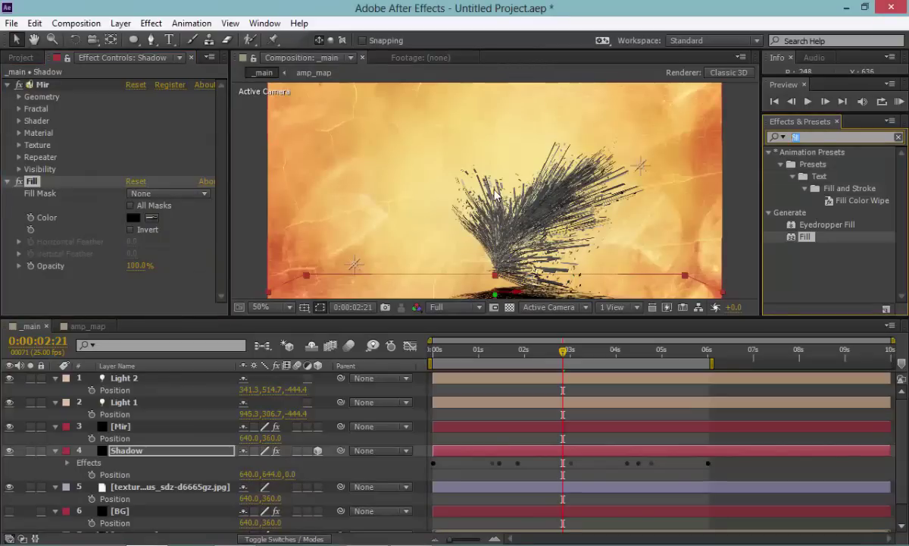
Add Fast Blur to Shadow, make its fill grey, and set its blend mode to Multiply.
{"action": "type", "text": "fast"}
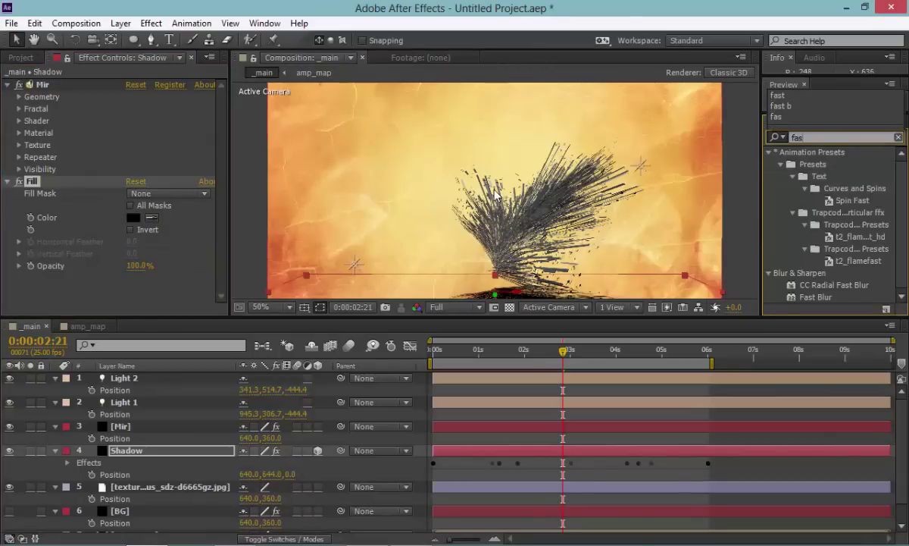
{"action": "left_click_drag", "start_coordinate": [817, 304], "coordinate": [144, 292]}
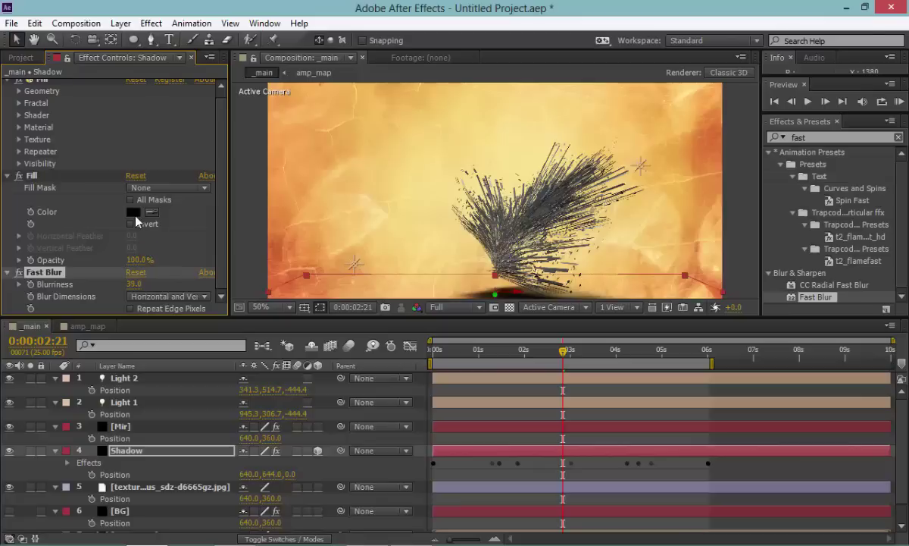
{"action": "left_click", "coordinate": [134, 212]}
{"action": "left_click", "coordinate": [580, 53]}
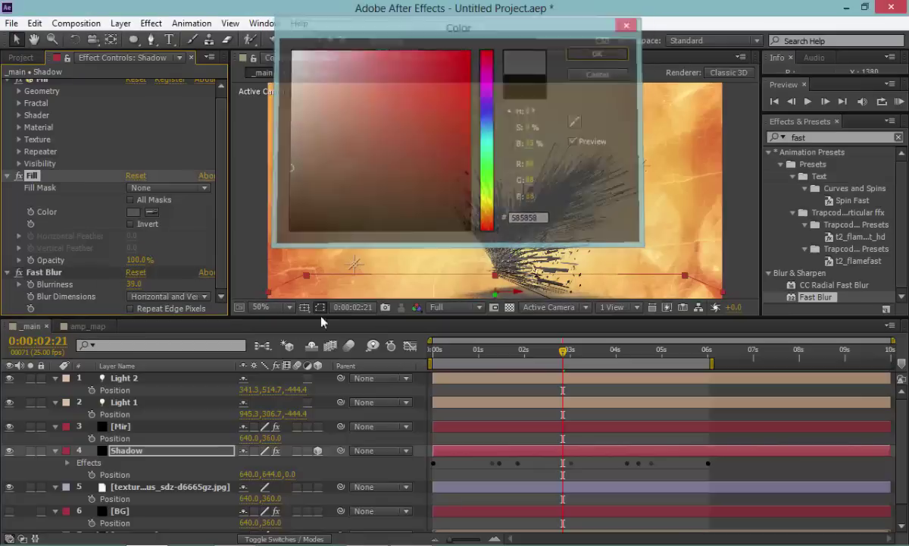
{"action": "key", "text": "F4"}
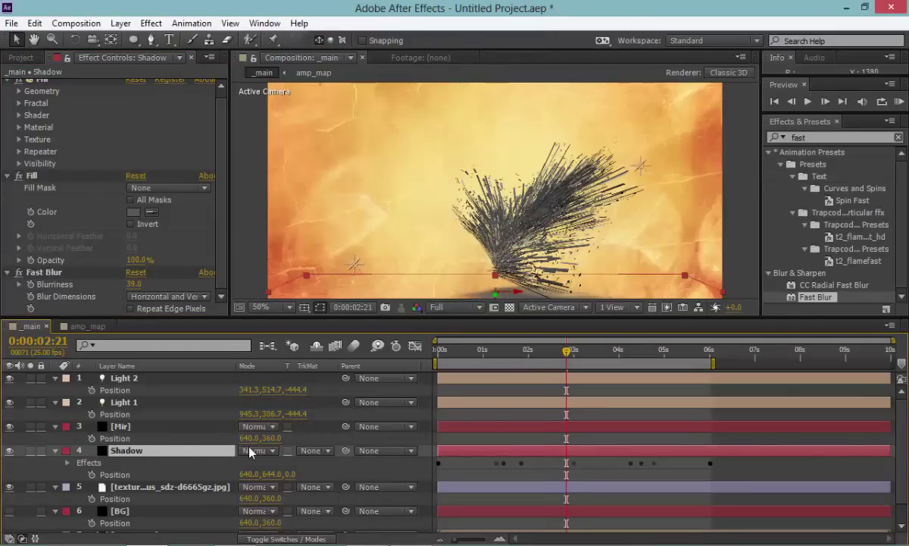
{"action": "left_click", "coordinate": [255, 450]}
{"action": "left_click", "coordinate": [304, 71]}
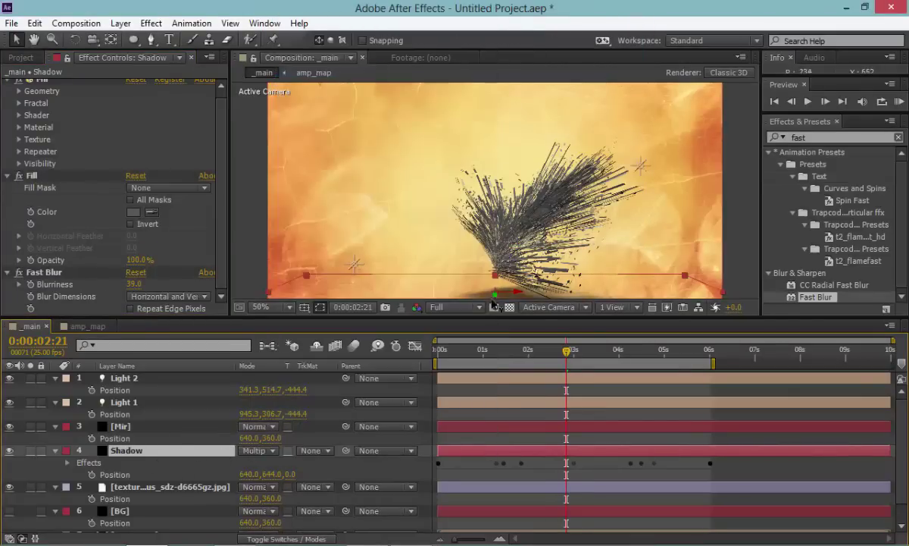
{"action": "left_click_drag", "start_coordinate": [491, 322], "coordinate": [480, 408]}
Duplicate the amp_map composition and name the copy 'Color Map'.
{"action": "key", "text": "p"}
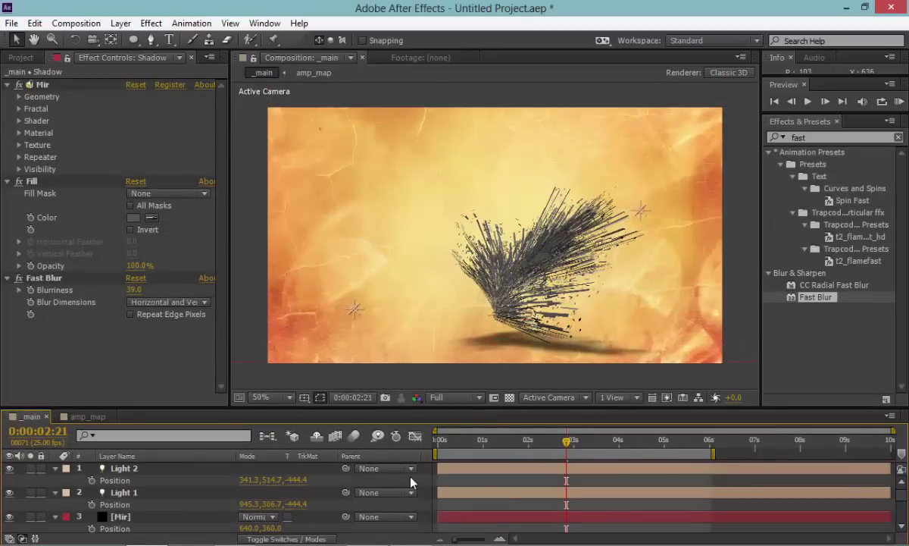
{"action": "left_click", "coordinate": [421, 481]}
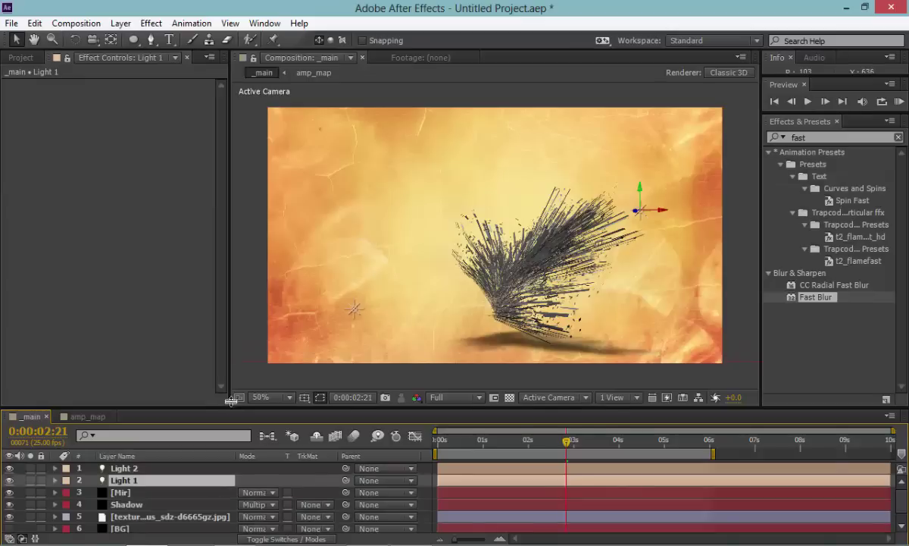
{"action": "left_click_drag", "start_coordinate": [232, 400], "coordinate": [231, 346]}
{"action": "left_click", "coordinate": [20, 57]}
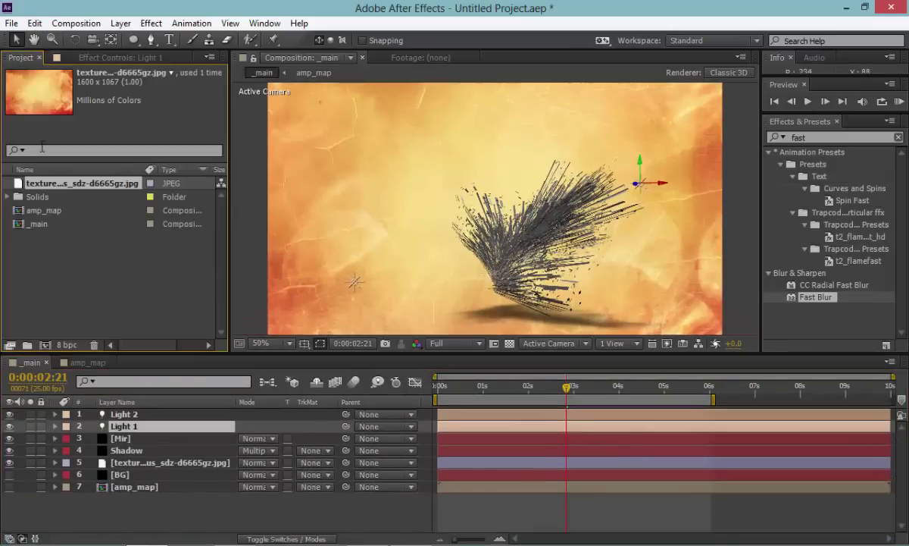
{"action": "left_click", "coordinate": [49, 211]}
{"action": "key", "text": "ctrl+d"}
{"action": "key", "text": "Return"}
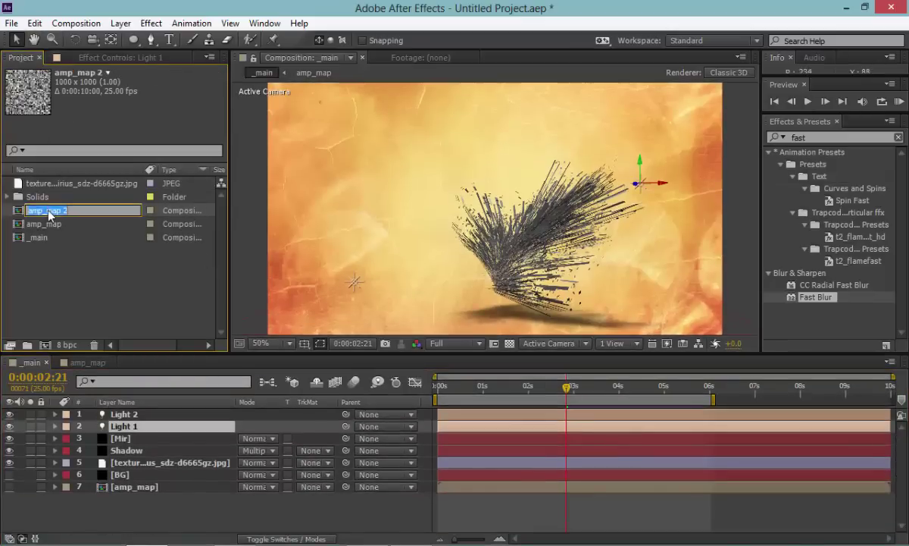
{"action": "type", "text": "Color Map"}
{"action": "left_click", "coordinate": [57, 182]}
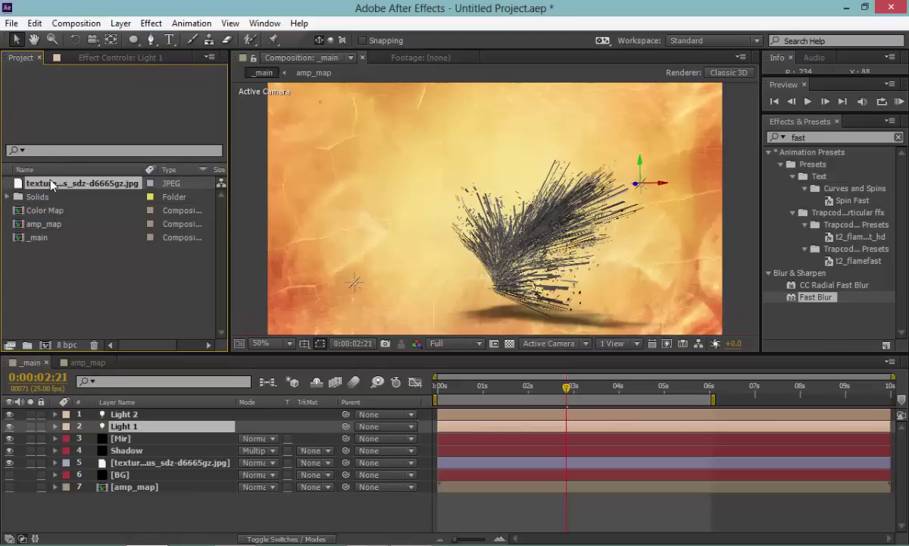
In Color Map, replace Black Solid 1 with the texture image and shift it slightly right.
{"action": "double_click", "coordinate": [38, 210]}
{"action": "left_click_drag", "start_coordinate": [61, 184], "coordinate": [127, 438]}
{"action": "left_click", "coordinate": [122, 417]}
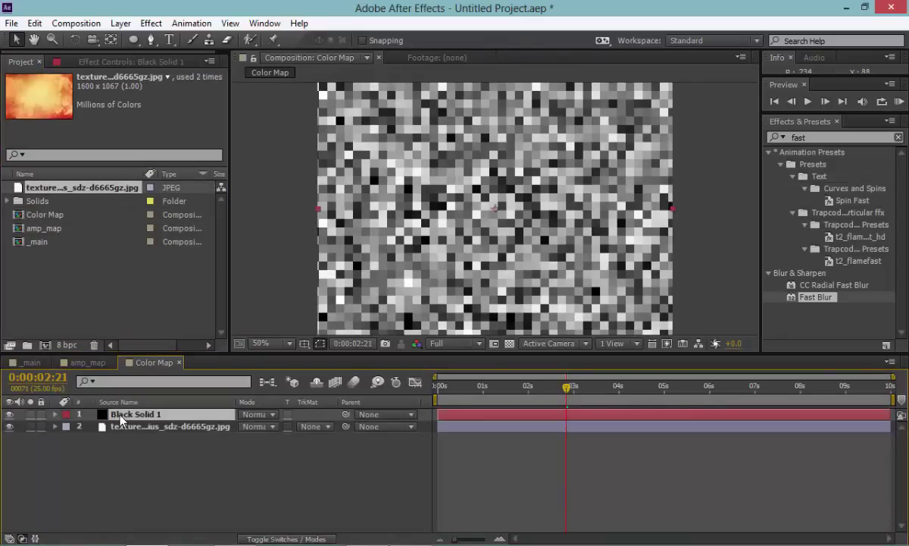
{"action": "key", "text": "Delete"}
{"action": "key", "text": "comma"}
{"action": "left_click", "coordinate": [351, 191]}
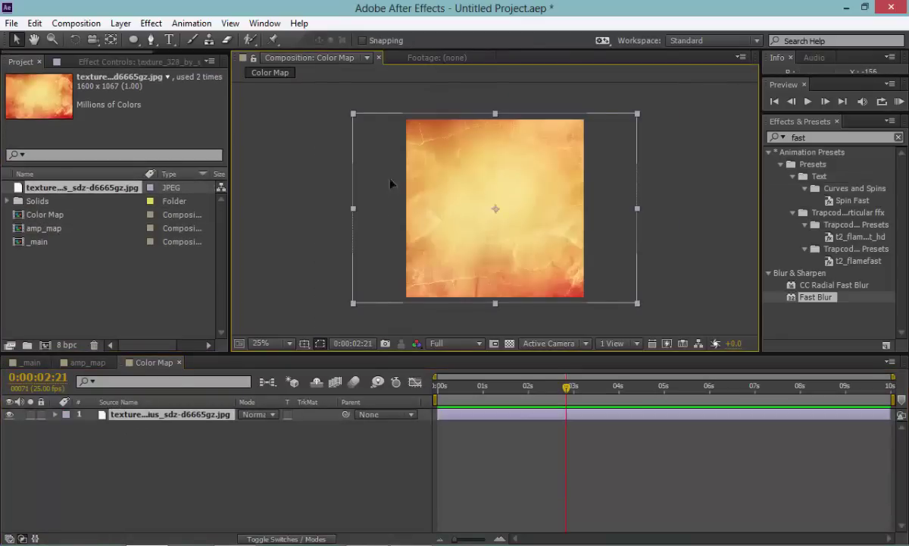
{"action": "left_click_drag", "start_coordinate": [391, 183], "coordinate": [427, 179]}
{"action": "left_click_drag", "start_coordinate": [432, 178], "coordinate": [429, 176]}
Add the Color Map composition to _main as a layer.
{"action": "left_click", "coordinate": [30, 362]}
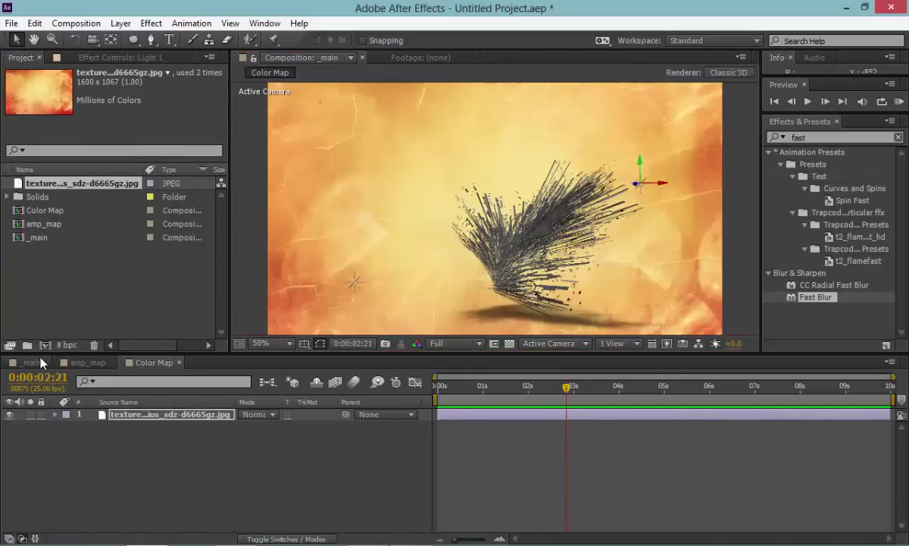
{"action": "left_click_drag", "start_coordinate": [45, 213], "coordinate": [93, 496]}
{"action": "left_click", "coordinate": [121, 438]}
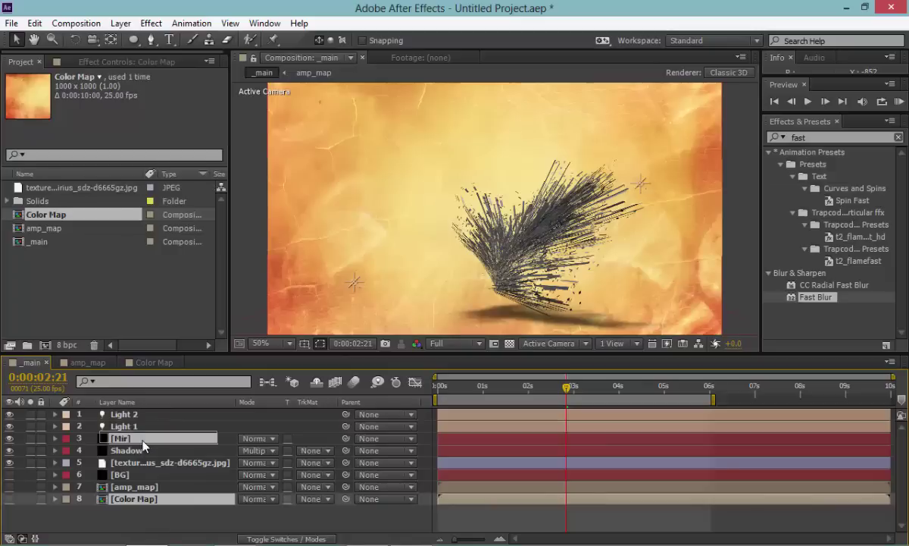
Set Color Map as the Mir effect's Texture Layer.
{"action": "left_click", "coordinate": [114, 57]}
{"action": "scroll", "coordinate": [131, 193], "scroll_direction": "down", "scroll_amount": 10}
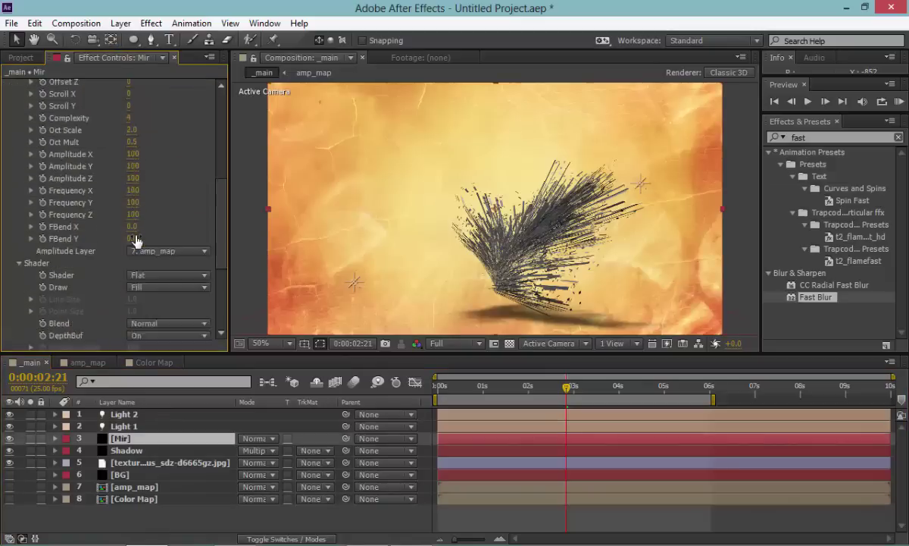
{"action": "left_click", "coordinate": [19, 320]}
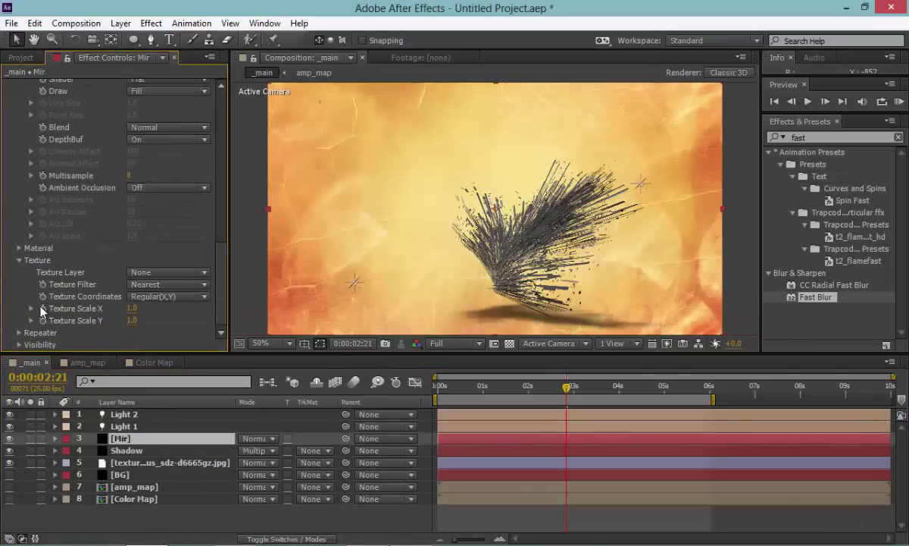
{"action": "left_click", "coordinate": [168, 272]}
{"action": "left_click", "coordinate": [172, 385]}
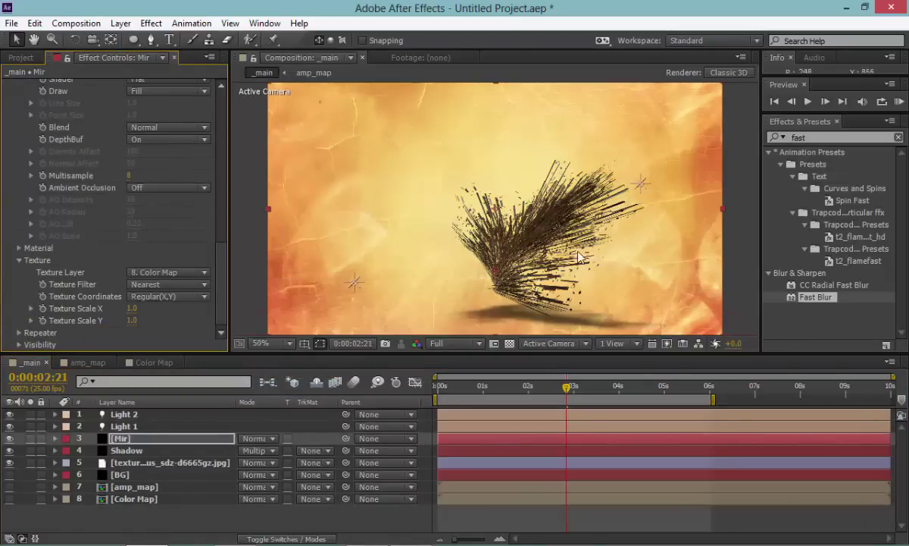
Set the Mir Material's Diffuse value to 200.
{"action": "scroll", "coordinate": [546, 241], "scroll_direction": "up", "scroll_amount": 2}
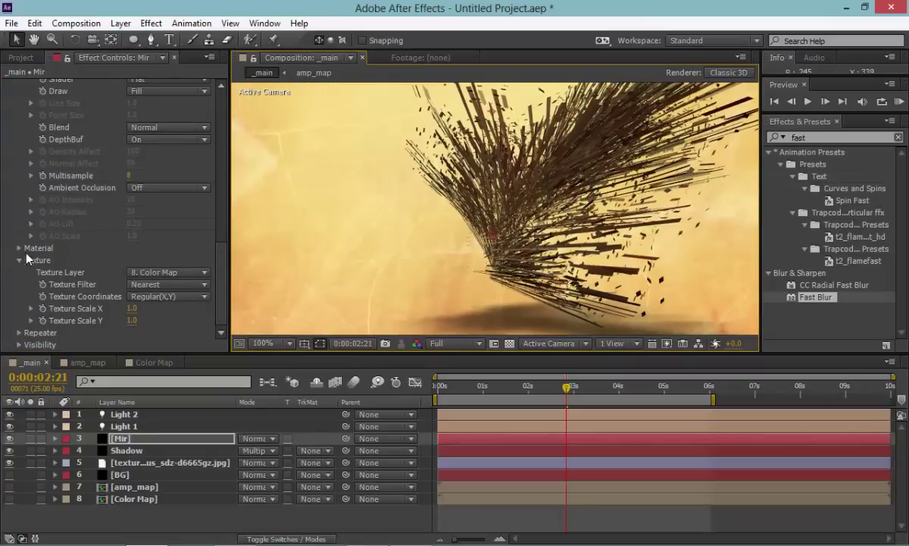
{"action": "left_click", "coordinate": [19, 248]}
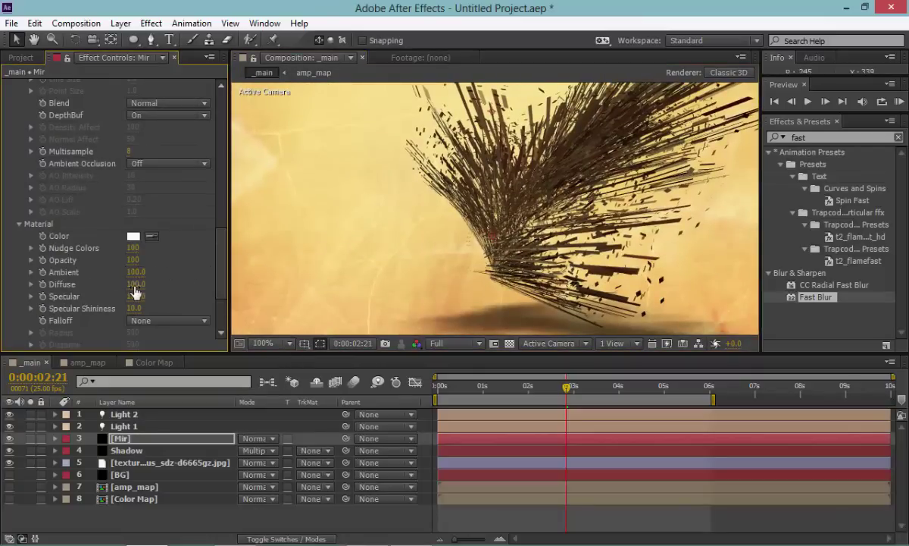
{"action": "type", "text": "200"}
{"action": "key", "text": "Return"}
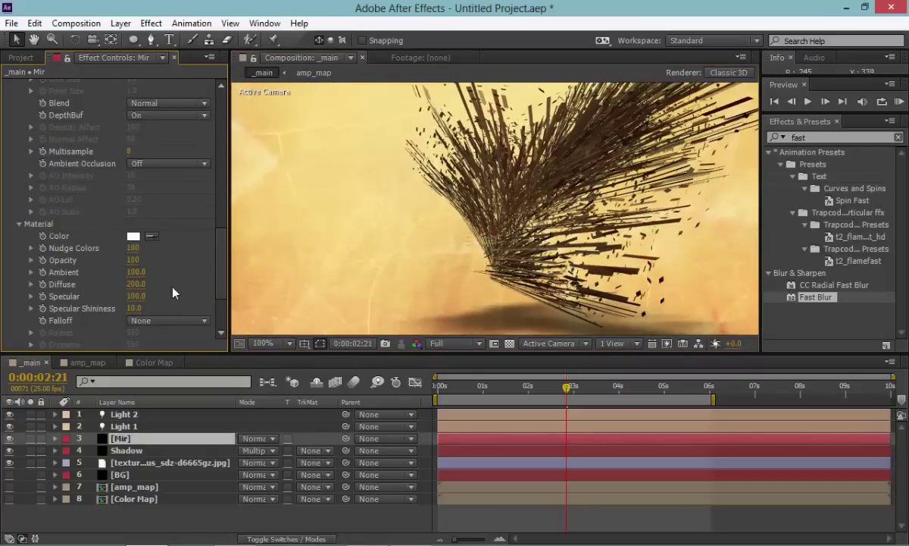
Add an ambient light, Light 3, at 10% intensity and preview the animation.
{"action": "right_click", "coordinate": [256, 502]}
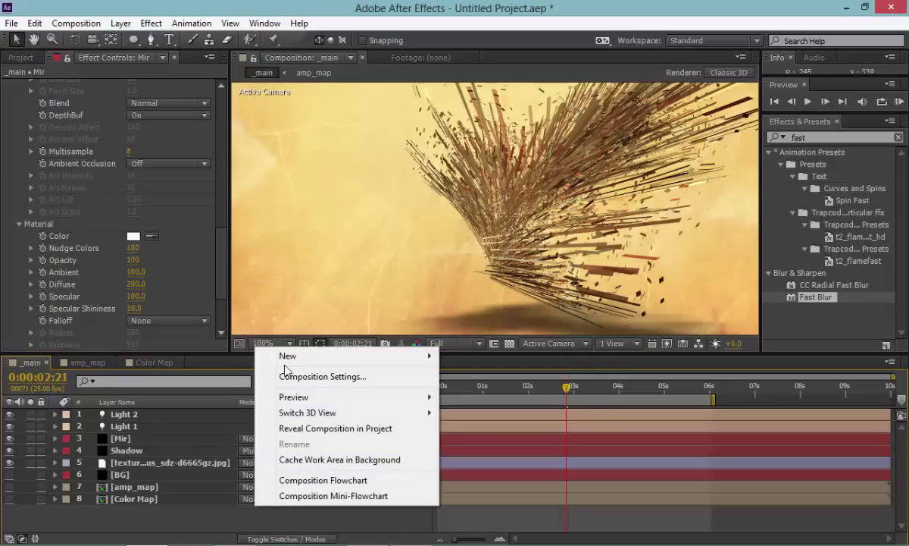
{"action": "mouse_move", "coordinate": [288, 356]}
{"action": "left_click", "coordinate": [473, 407]}
{"action": "left_click", "coordinate": [232, 90]}
{"action": "left_click", "coordinate": [238, 154]}
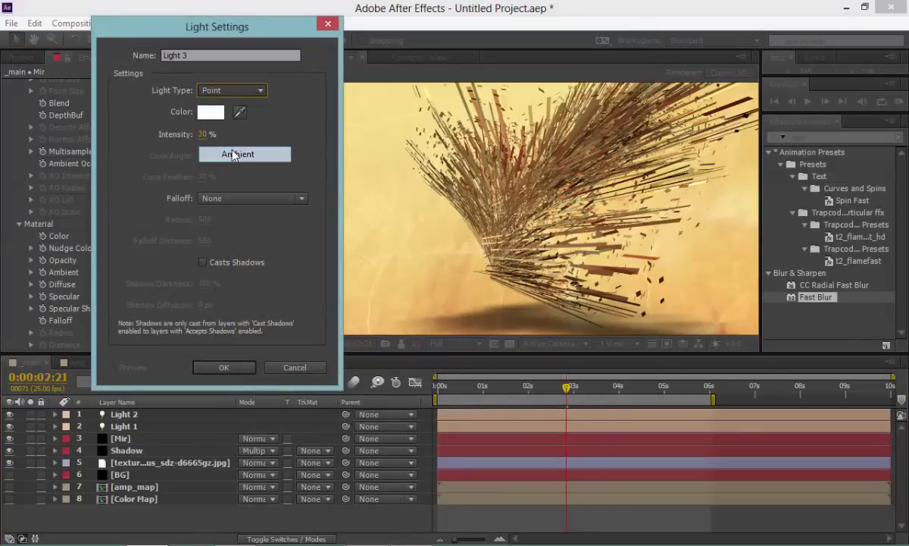
{"action": "type", "text": "10"}
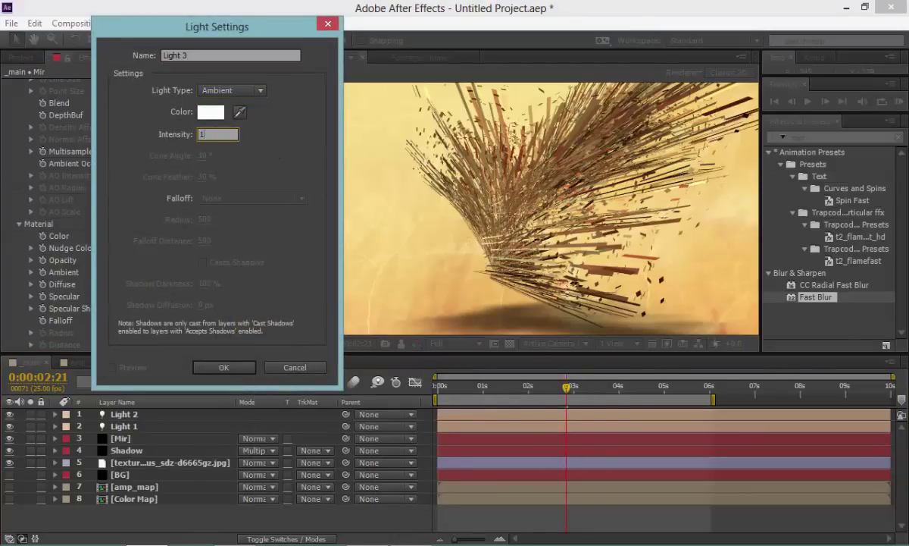
{"action": "left_click", "coordinate": [222, 367]}
{"action": "scroll", "coordinate": [580, 184], "scroll_direction": "down", "scroll_amount": 2}
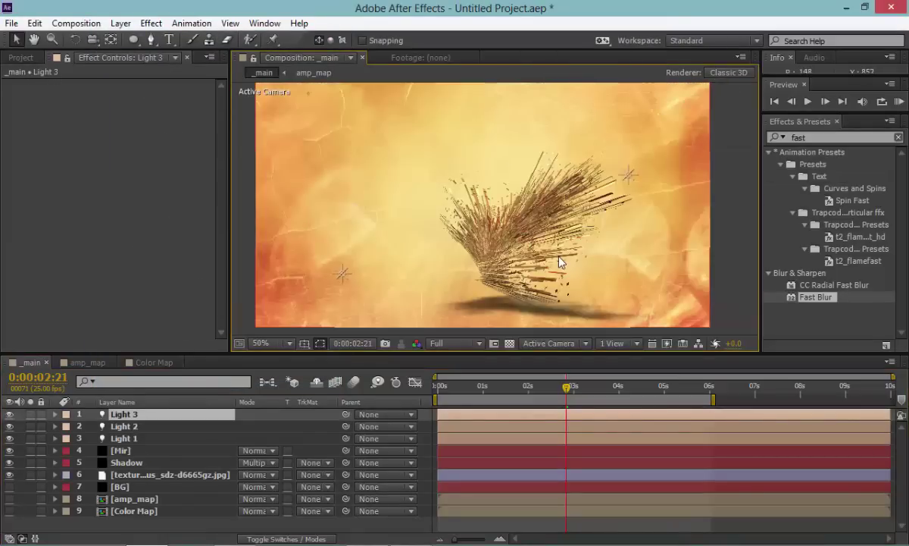
{"action": "key", "text": "space"}
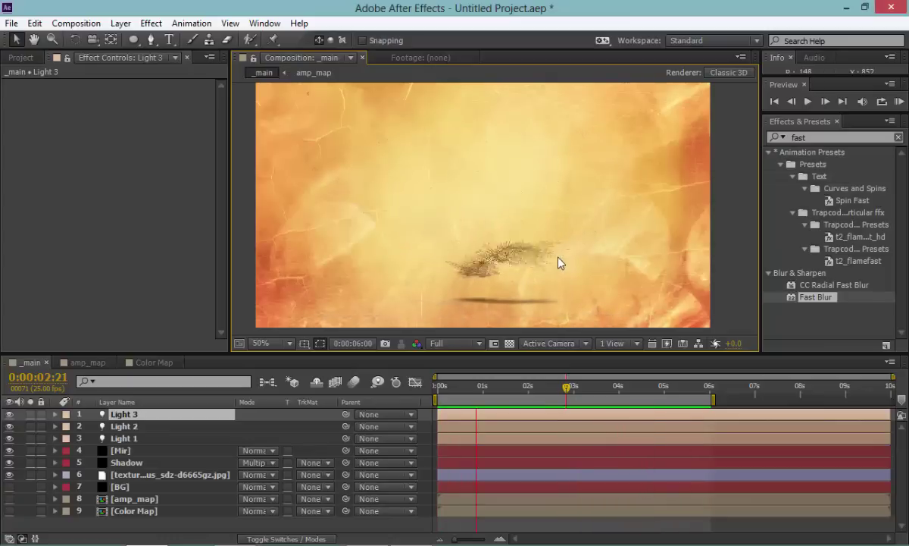
Stop the preview, scrub through the burst, and show the Mir layer's Opacity at 100%.
{"action": "left_click", "coordinate": [504, 399]}
{"action": "left_click_drag", "start_coordinate": [504, 399], "coordinate": [683, 400]}
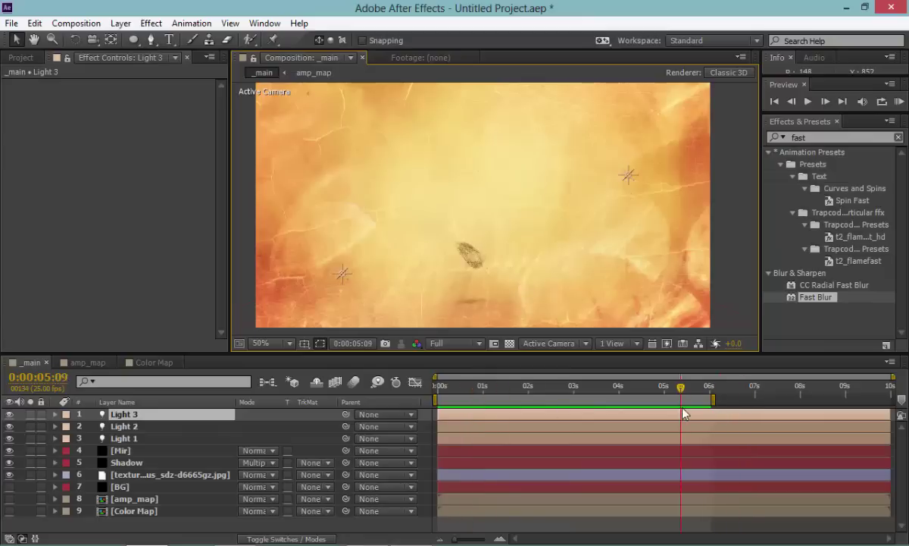
{"action": "left_click", "coordinate": [143, 451]}
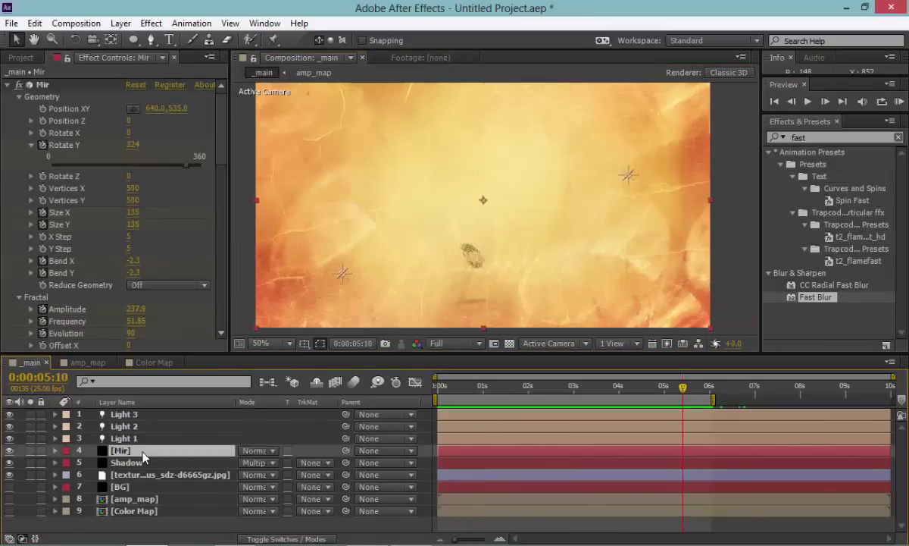
{"action": "key", "text": "t"}
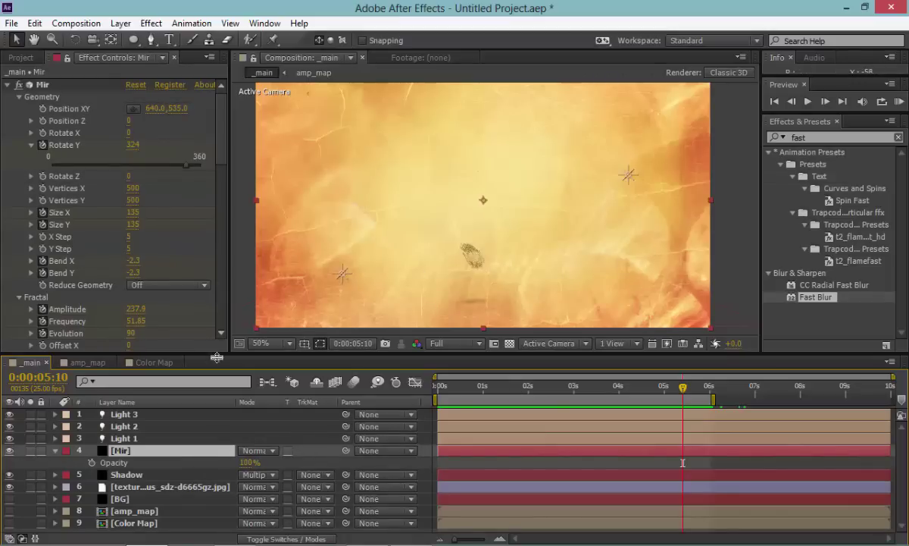
Apply the Bezier Warp effect to the background texture layer.
{"action": "left_click", "coordinate": [157, 488]}
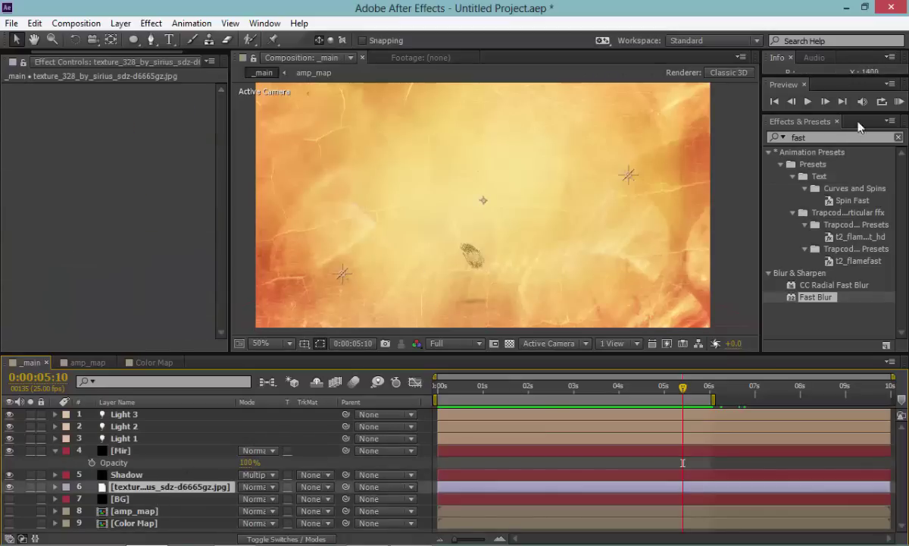
{"action": "left_click", "coordinate": [809, 137]}
{"action": "type", "text": "bezie"}
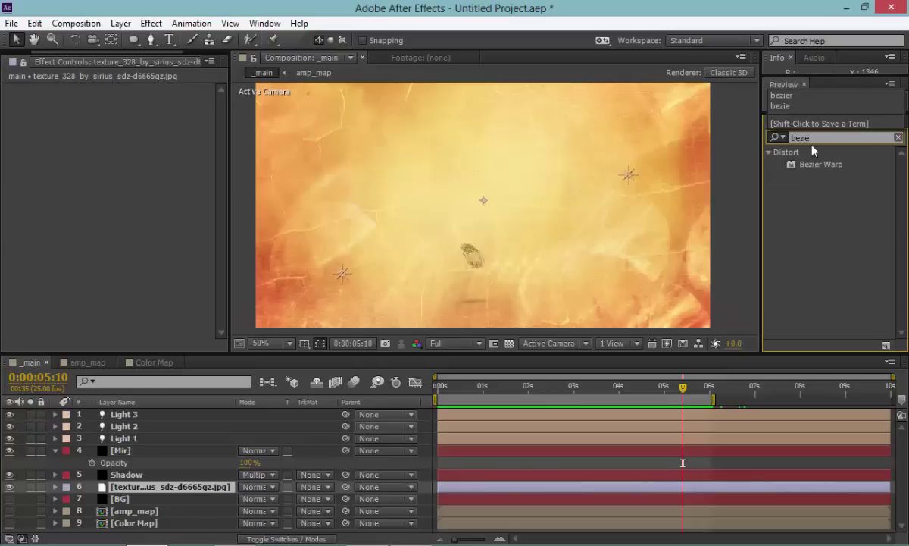
{"action": "left_click_drag", "start_coordinate": [815, 164], "coordinate": [235, 490]}
Bend the warp's edges and pull the bottom corners out to -844,1027 and 2416,979.
{"action": "scroll", "coordinate": [422, 205], "scroll_direction": "down", "scroll_amount": 1}
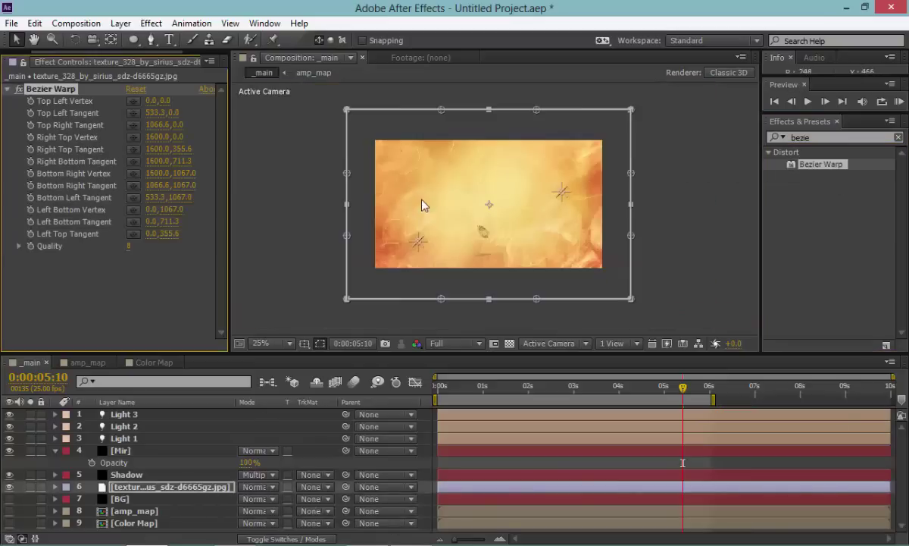
{"action": "left_click_drag", "start_coordinate": [441, 300], "coordinate": [456, 259]}
{"action": "left_click_drag", "start_coordinate": [536, 300], "coordinate": [554, 269]}
{"action": "left_click_drag", "start_coordinate": [631, 299], "coordinate": [774, 284]}
{"action": "left_click_drag", "start_coordinate": [339, 301], "coordinate": [196, 292]}
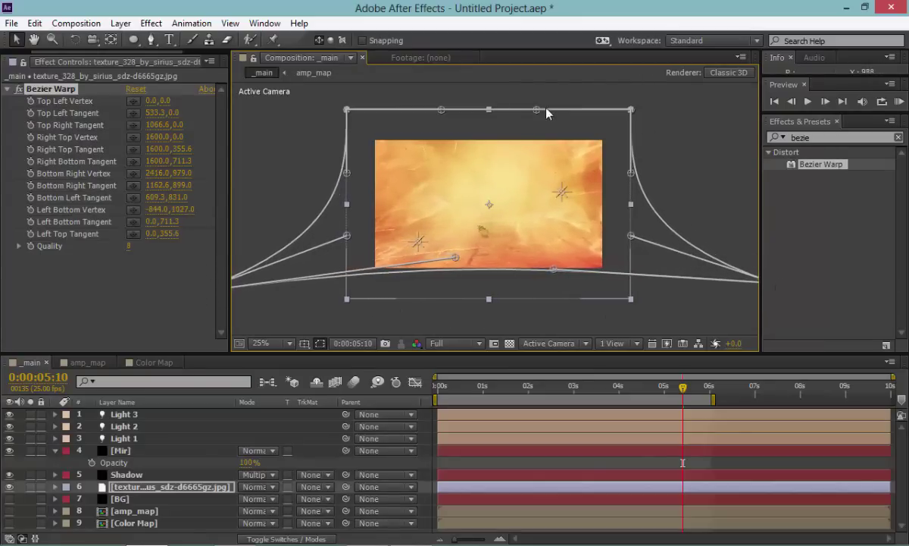
{"action": "left_click_drag", "start_coordinate": [536, 110], "coordinate": [537, 137]}
{"action": "left_click_drag", "start_coordinate": [444, 120], "coordinate": [441, 134]}
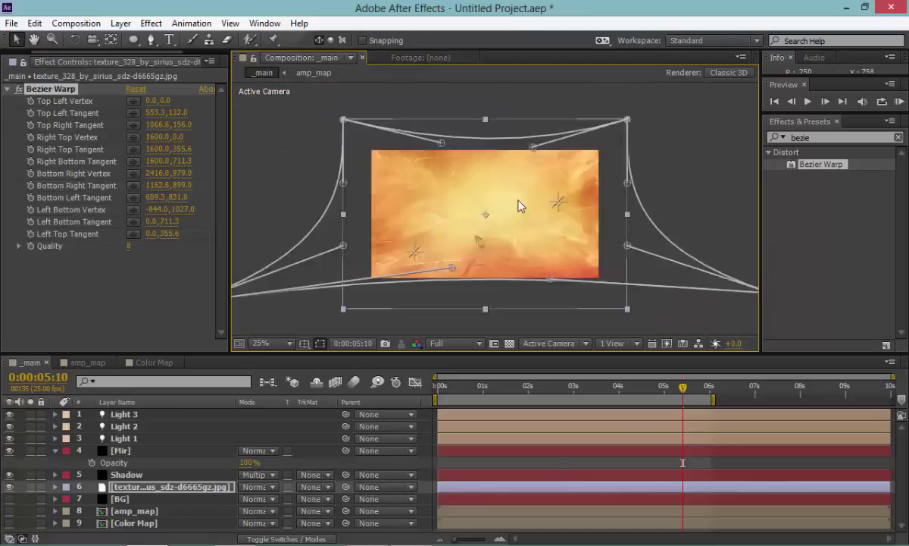
{"action": "key", "text": "period"}
{"action": "key", "text": "comma"}
Preview the animation from the start over the warped background.
{"action": "left_click", "coordinate": [424, 440]}
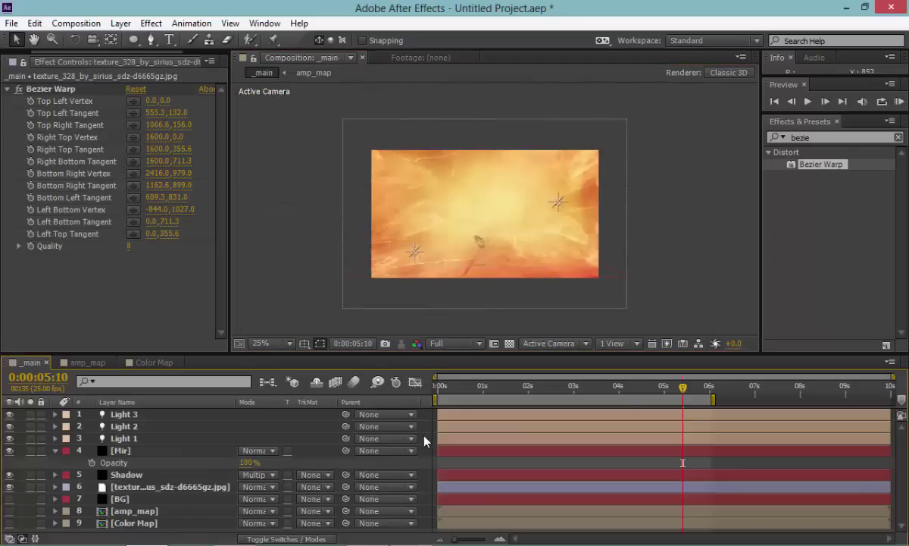
{"action": "key", "text": "KP_0"}
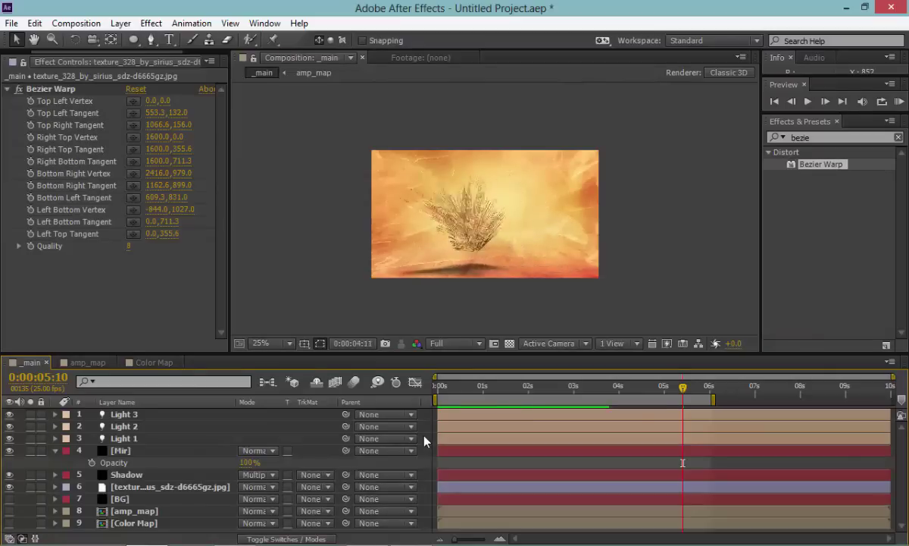
{"action": "scroll", "coordinate": [491, 210], "scroll_direction": "up", "scroll_amount": 2}
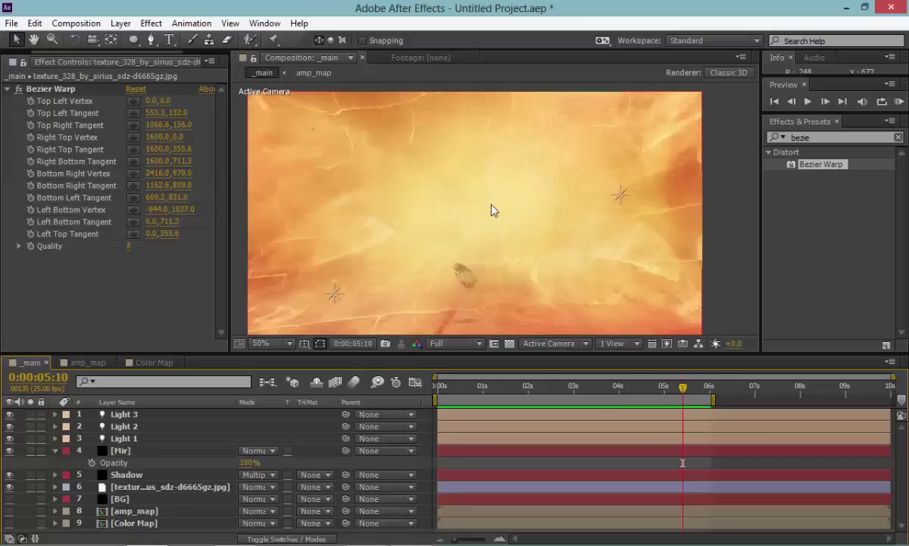
{"action": "key", "text": "KP_0"}
Set the Mir Repeater to 3 instances with R Rotate Z 45, then preview.
{"action": "left_click", "coordinate": [121, 450]}
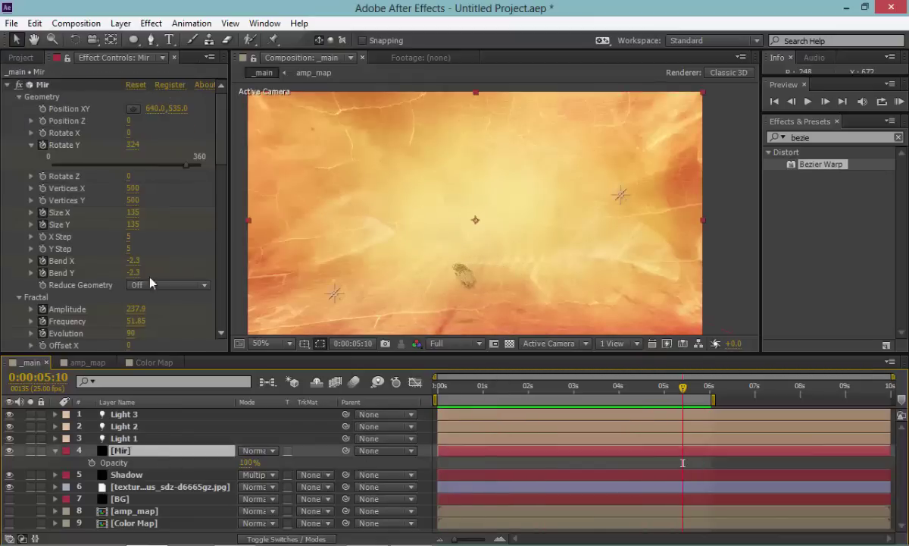
{"action": "scroll", "coordinate": [156, 264], "scroll_direction": "down", "scroll_amount": 12}
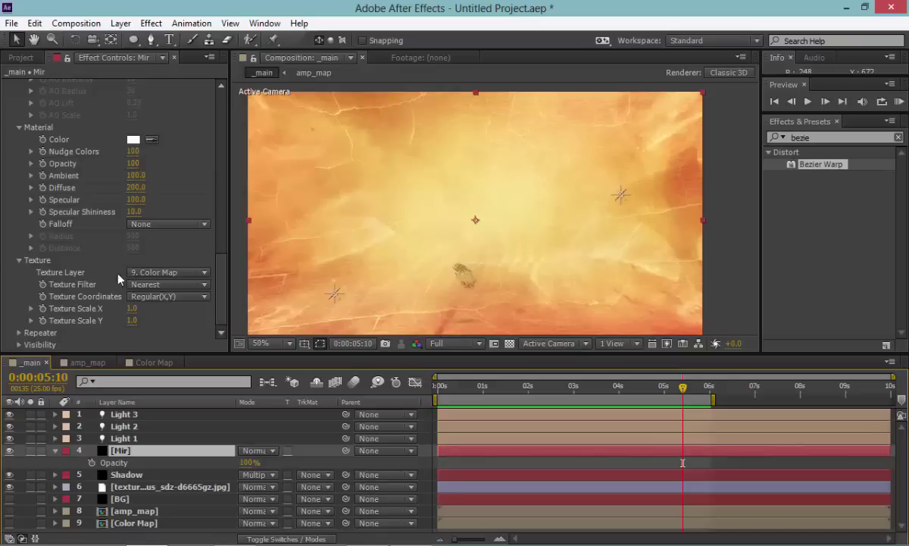
{"action": "left_click", "coordinate": [19, 333]}
{"action": "scroll", "coordinate": [89, 286], "scroll_direction": "down", "scroll_amount": 4}
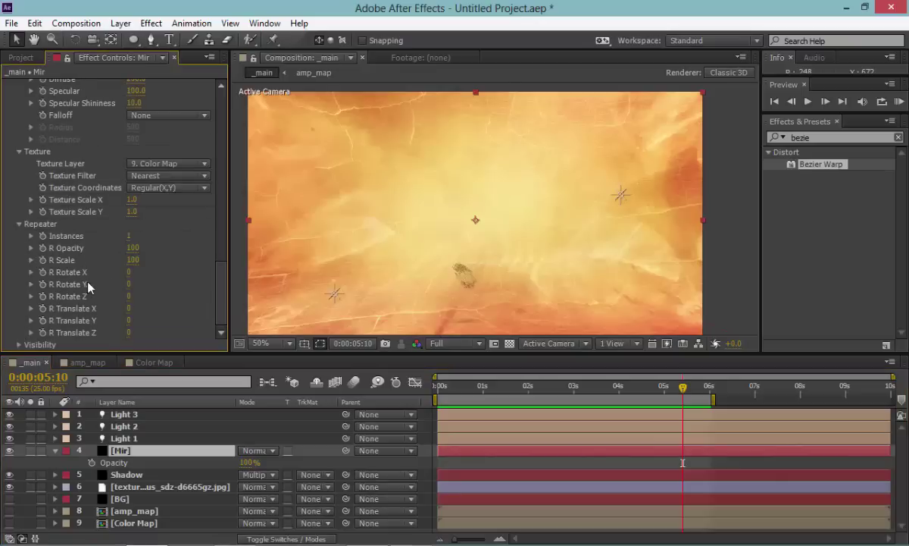
{"action": "left_click", "coordinate": [129, 236]}
{"action": "type", "text": "3"}
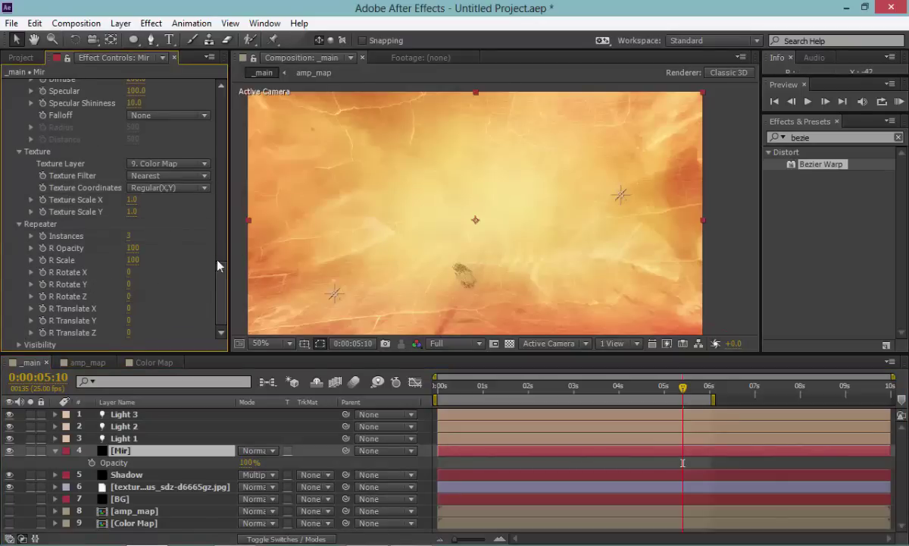
{"action": "key", "text": "Return"}
{"action": "key", "text": "Return"}
{"action": "left_click_drag", "start_coordinate": [125, 296], "coordinate": [128, 296]}
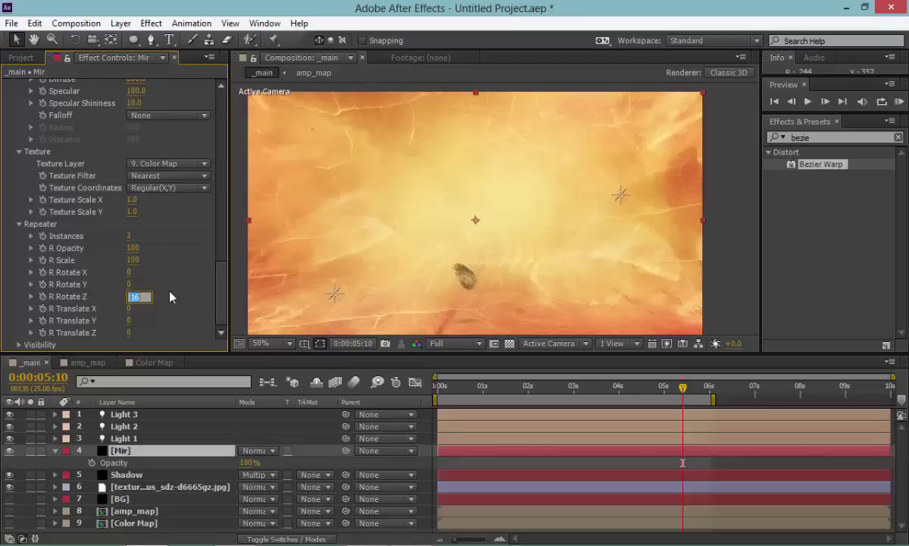
{"action": "type", "text": "45"}
{"action": "key", "text": "Return"}
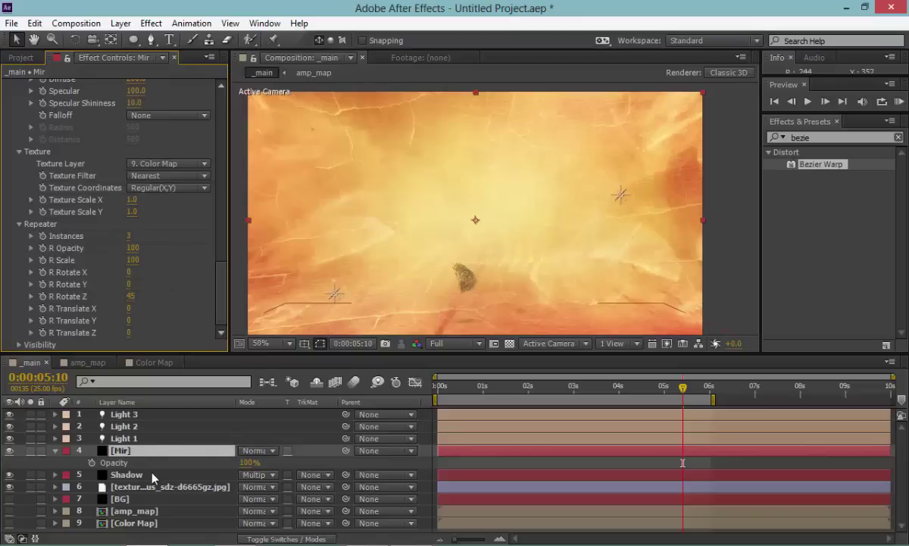
{"action": "key", "text": "KP_0"}
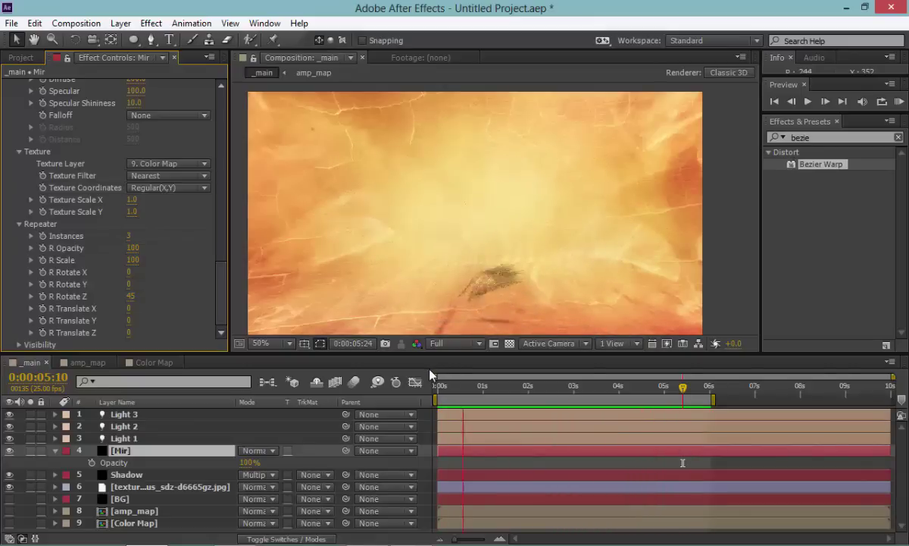
Stop the preview and add a new adjustment layer to _main.
{"action": "left_click", "coordinate": [401, 398]}
{"action": "right_click", "coordinate": [429, 266]}
{"action": "mouse_move", "coordinate": [603, 274]}
{"action": "left_click", "coordinate": [636, 388]}
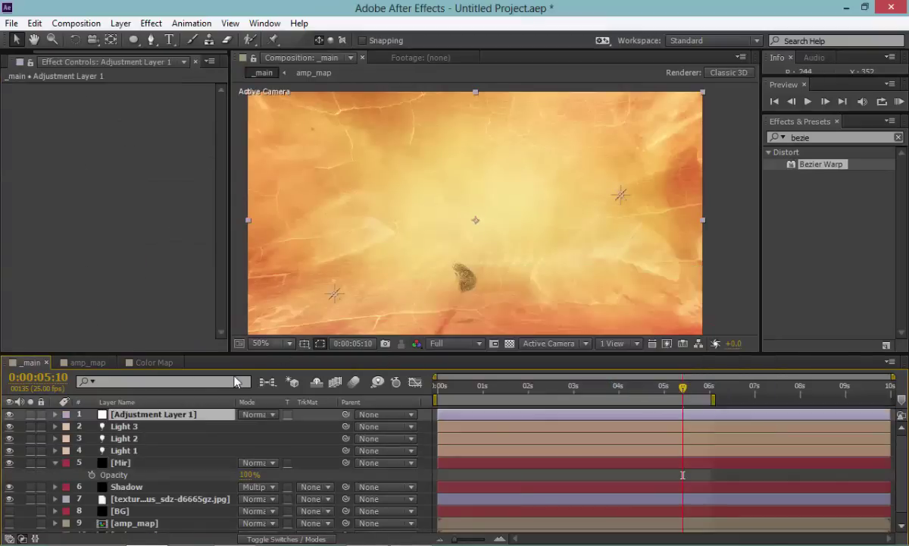
Apply Fast Blur to Adjustment Layer 1 with Blurriness 10 and Repeat Edge Pixels on.
{"action": "key", "text": "ctrl+5"}
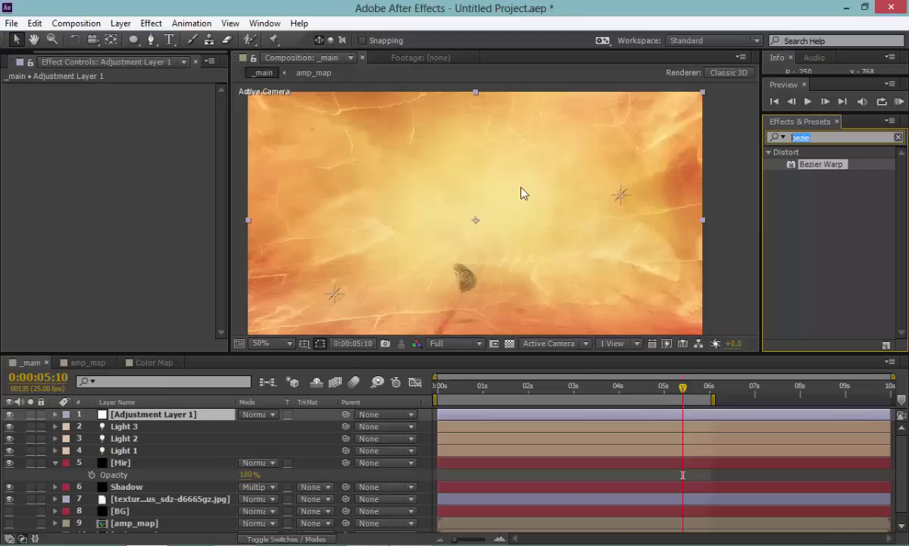
{"action": "type", "text": "fast"}
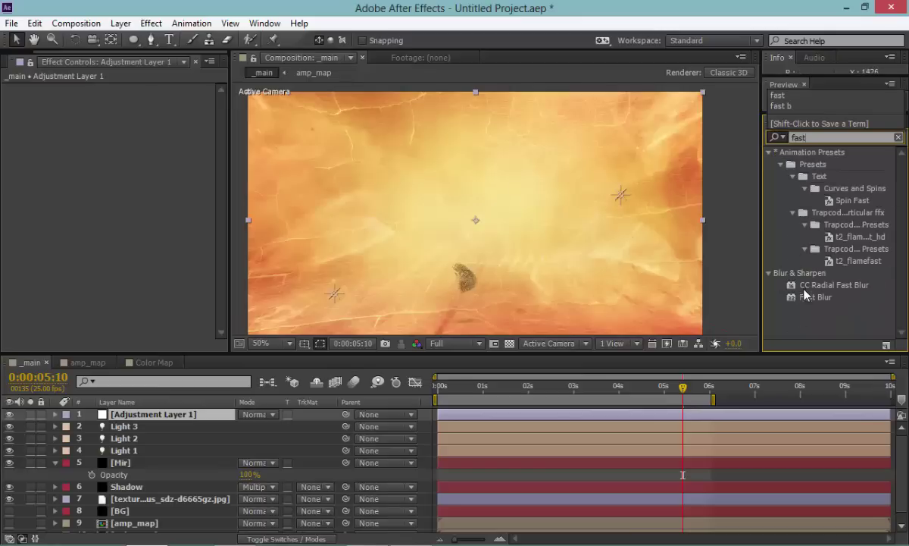
{"action": "left_click_drag", "start_coordinate": [806, 296], "coordinate": [510, 409]}
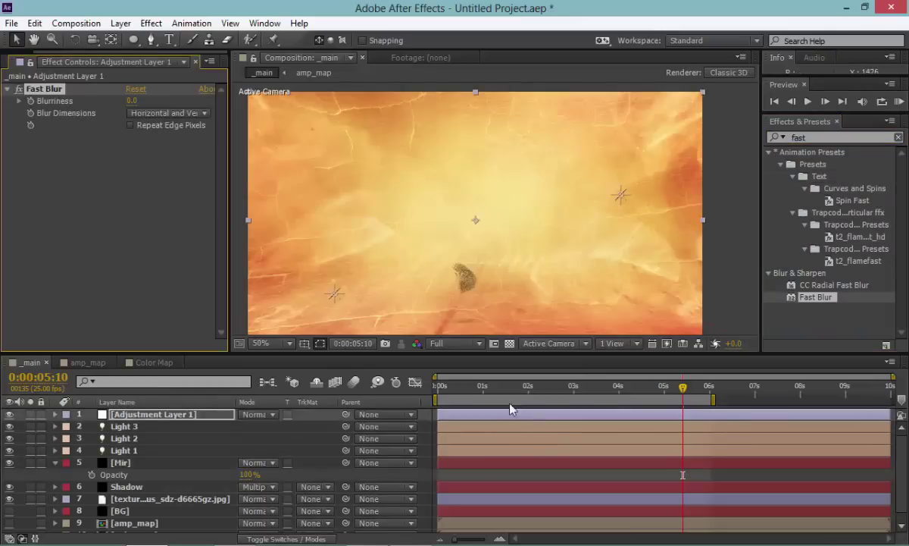
{"action": "left_click", "coordinate": [133, 101]}
{"action": "type", "text": "10"}
{"action": "key", "text": "Return"}
{"action": "left_click", "coordinate": [130, 125]}
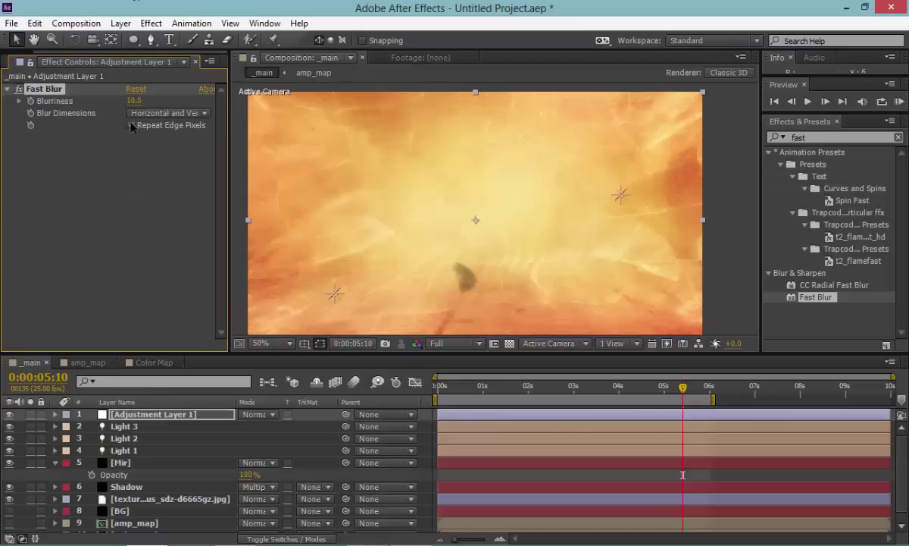
Draw an elliptical mask around the burst at about 3 seconds and set it to Subtract.
{"action": "left_click", "coordinate": [134, 40]}
{"action": "scroll", "coordinate": [458, 327], "scroll_direction": "down", "scroll_amount": 2}
{"action": "left_click_drag", "start_coordinate": [508, 391], "coordinate": [583, 388]}
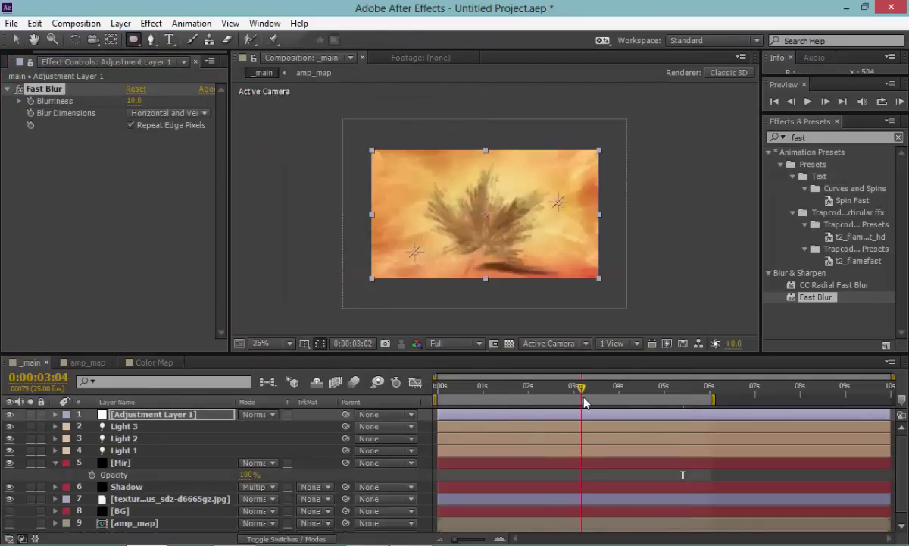
{"action": "left_click_drag", "start_coordinate": [465, 290], "coordinate": [601, 154]}
{"action": "left_click", "coordinate": [257, 439]}
{"action": "left_click", "coordinate": [276, 362]}
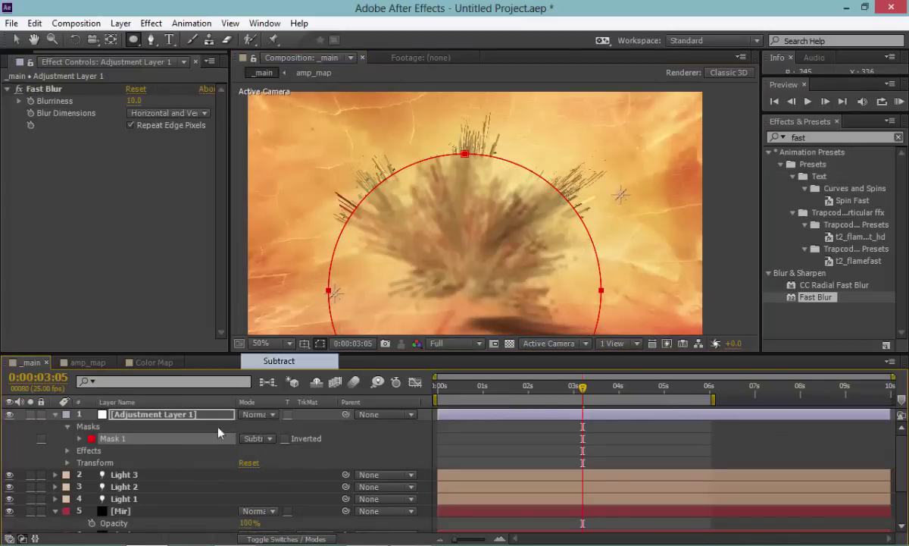
Feather the adjustment layer's mask by 200 pixels.
{"action": "left_click", "coordinate": [149, 416]}
{"action": "key", "text": "f"}
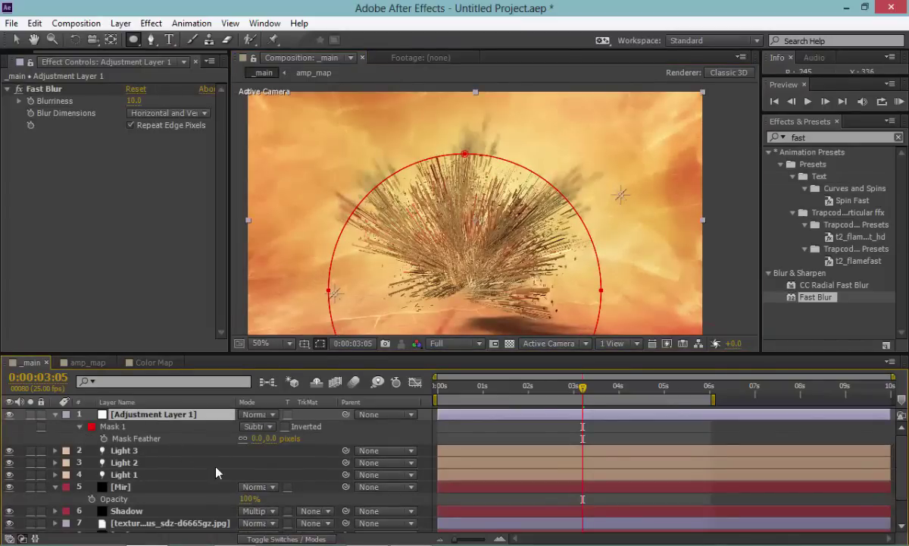
{"action": "left_click", "coordinate": [258, 438]}
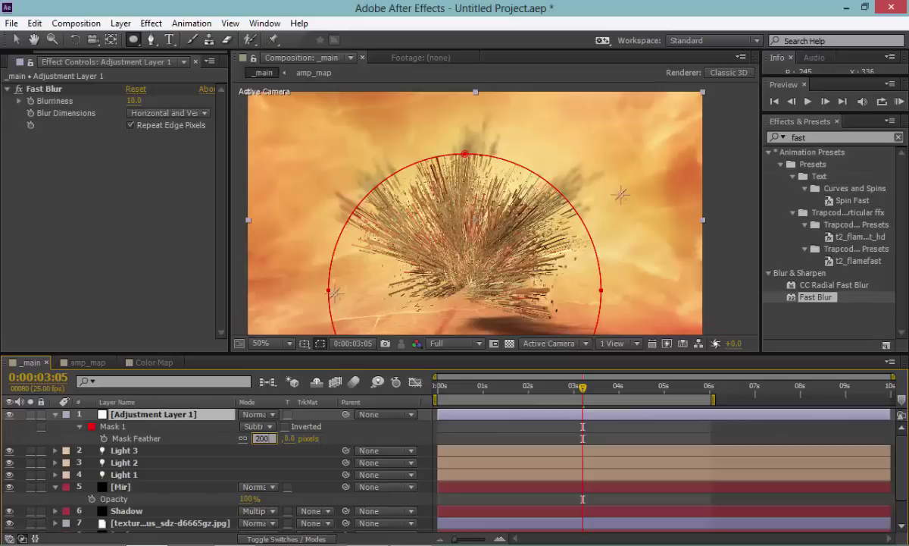
{"action": "key", "text": "Return"}
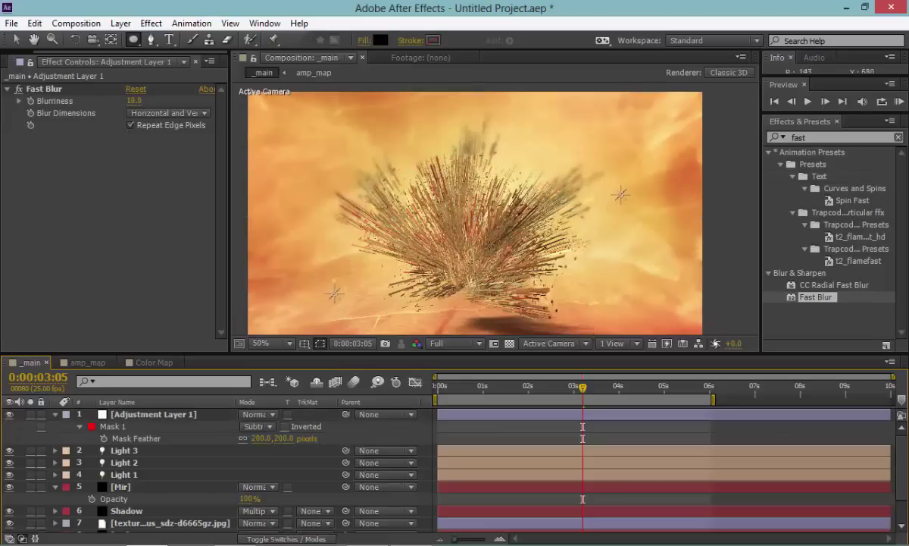
Add Adjustment Layer 2 and apply the Curves effect to it.
{"action": "key", "text": "v"}
{"action": "right_click", "coordinate": [419, 422]}
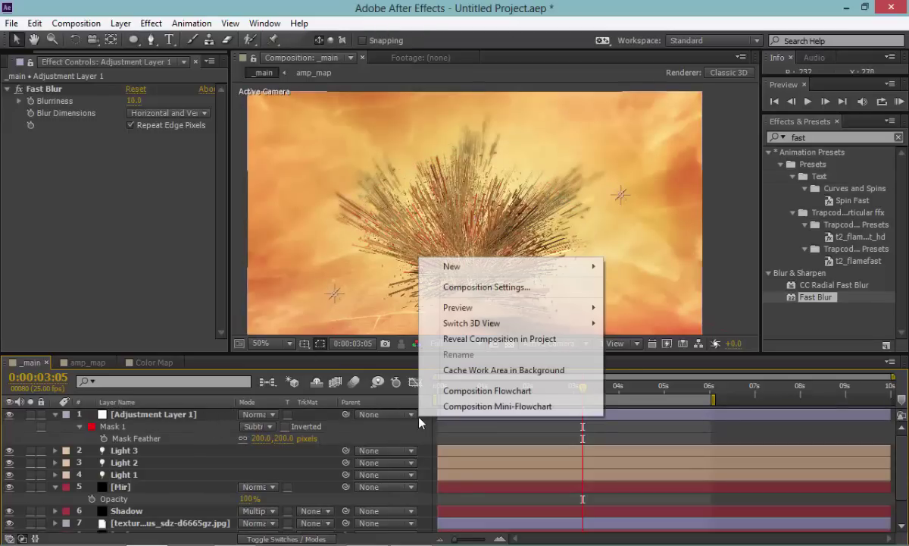
{"action": "mouse_move", "coordinate": [514, 268]}
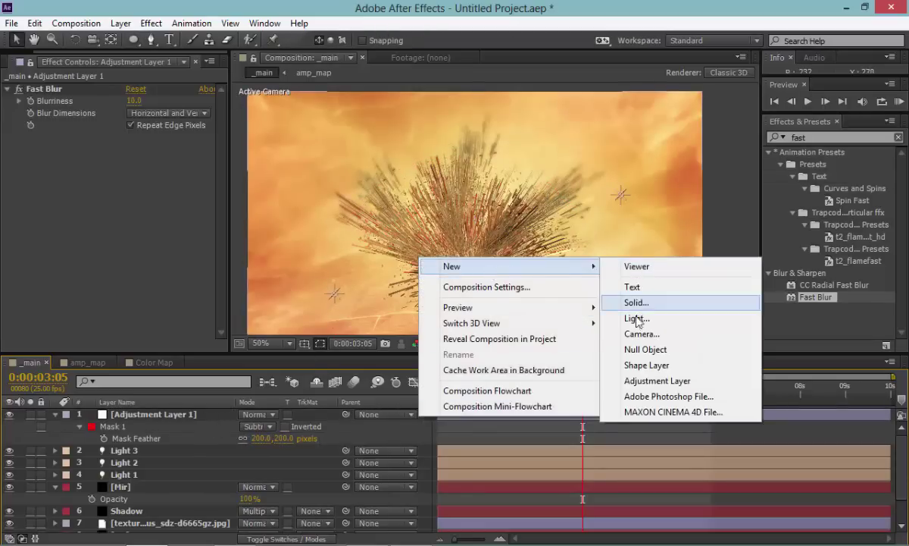
{"action": "left_click", "coordinate": [640, 380]}
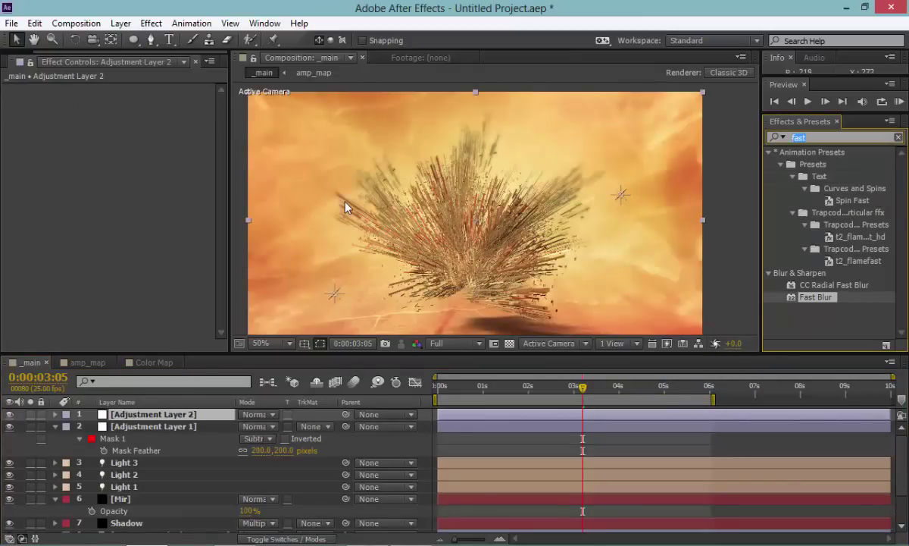
{"action": "type", "text": "curve"}
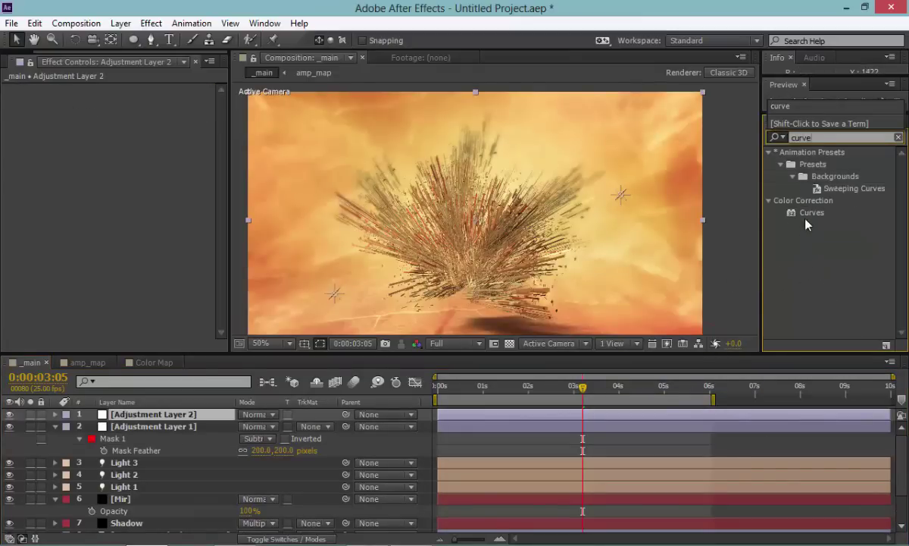
{"action": "double_click", "coordinate": [809, 213]}
Lift the Red curve and move the Green black point slightly right.
{"action": "left_click", "coordinate": [151, 100]}
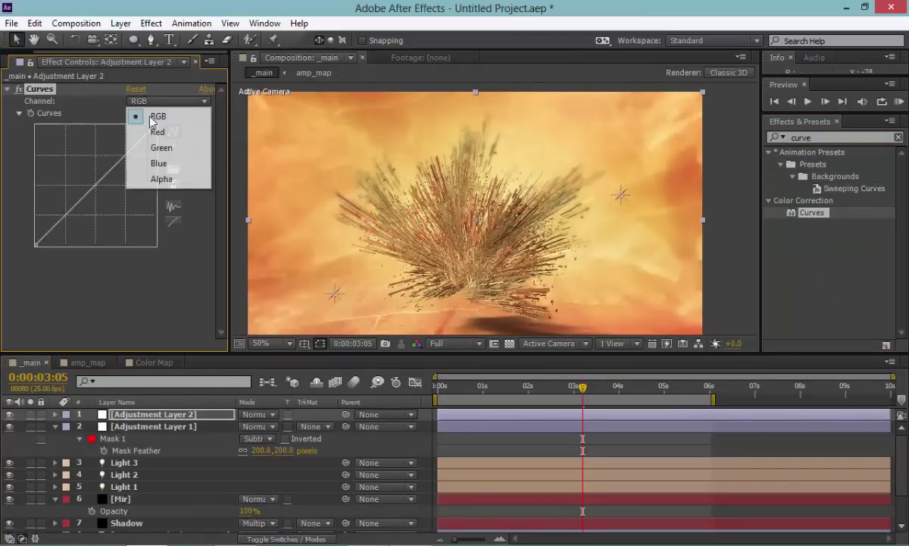
{"action": "left_click", "coordinate": [157, 132]}
{"action": "left_click_drag", "start_coordinate": [93, 187], "coordinate": [95, 179]}
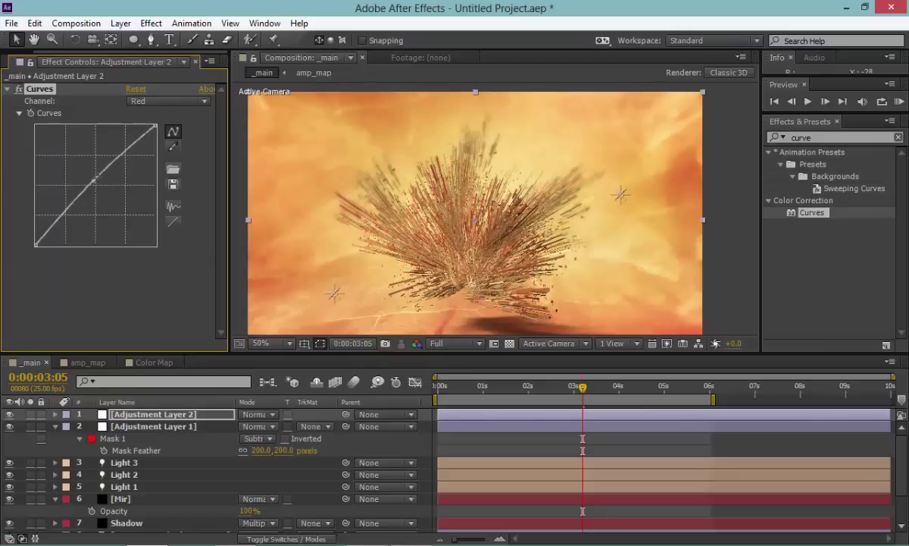
{"action": "left_click", "coordinate": [163, 101]}
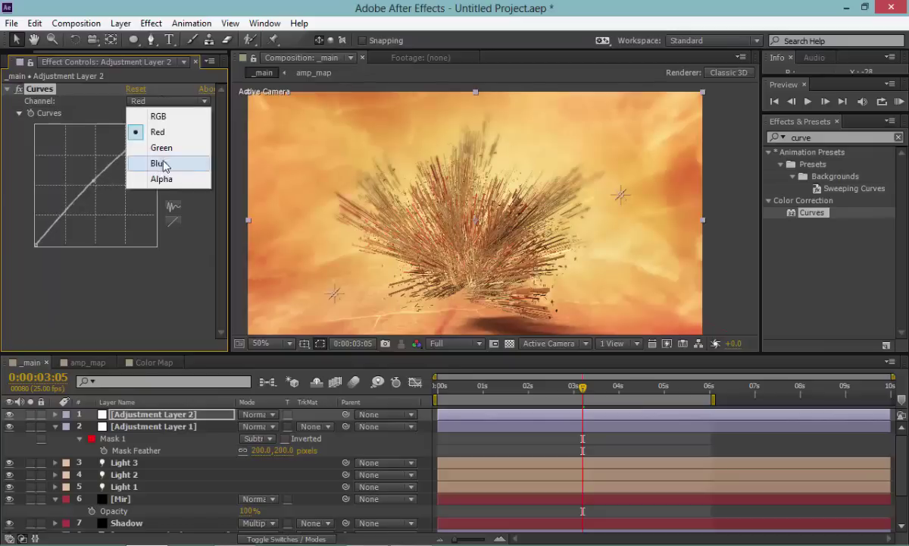
{"action": "left_click", "coordinate": [167, 142]}
{"action": "left_click_drag", "start_coordinate": [35, 244], "coordinate": [46, 261]}
Bend the RGB curve for brightness and contrast, then reset it to straight.
{"action": "left_click", "coordinate": [163, 102]}
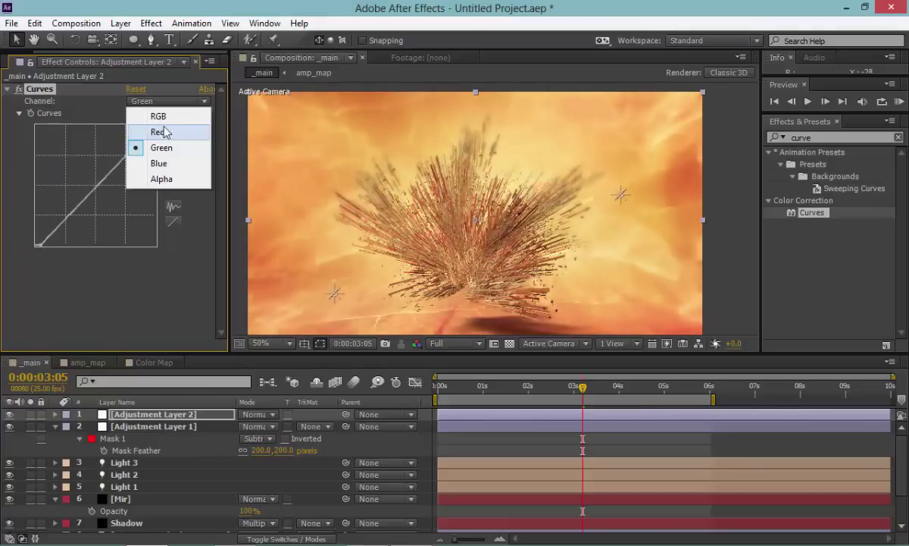
{"action": "left_click", "coordinate": [152, 116]}
{"action": "left_click_drag", "start_coordinate": [124, 158], "coordinate": [124, 155]}
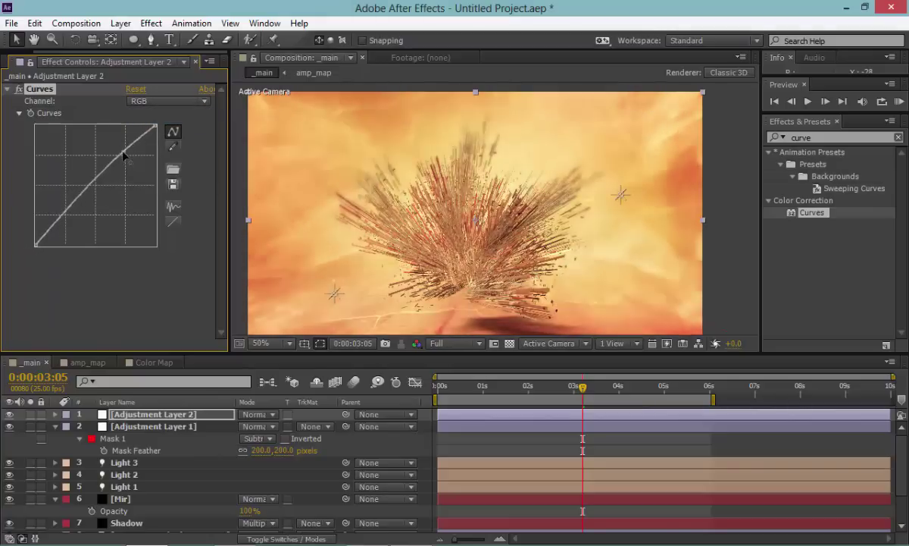
{"action": "left_click_drag", "start_coordinate": [70, 222], "coordinate": [72, 225]}
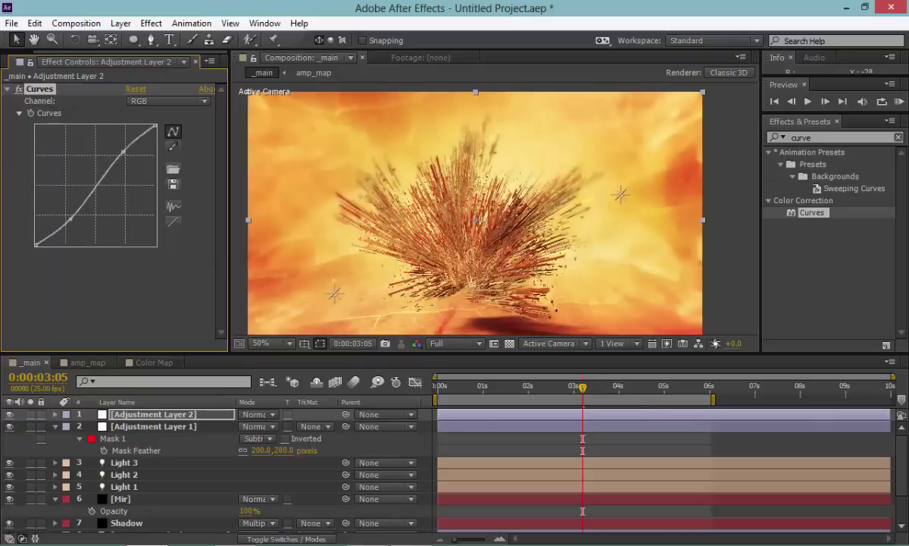
{"action": "left_click", "coordinate": [174, 218]}
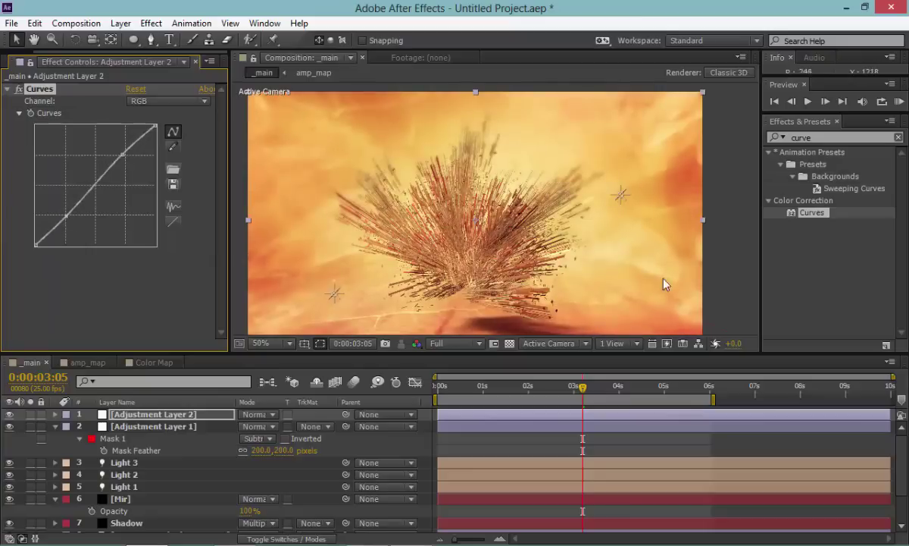
Preview the graded burst in a maximized Composition panel, then switch to Chrome.
{"action": "key", "text": "grave"}
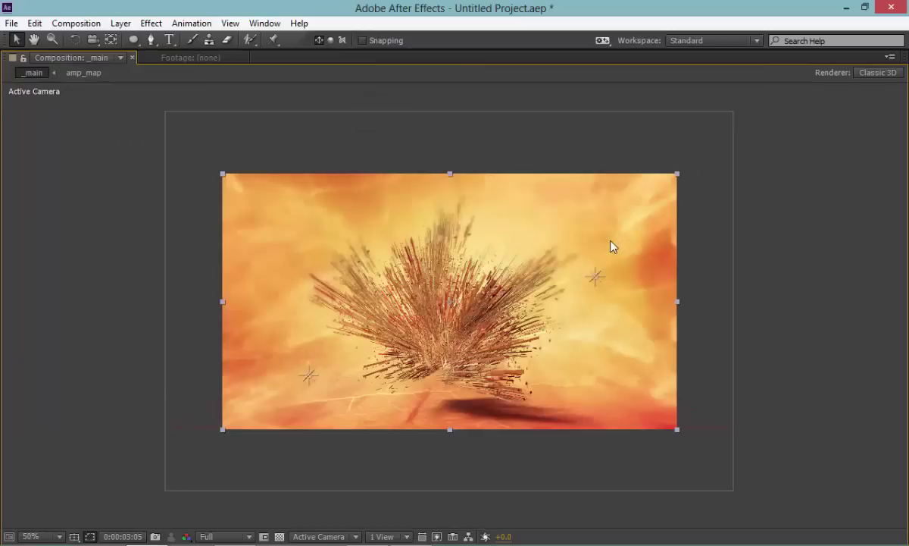
{"action": "scroll", "coordinate": [614, 246], "scroll_direction": "up", "scroll_amount": 2}
{"action": "key", "text": "space"}
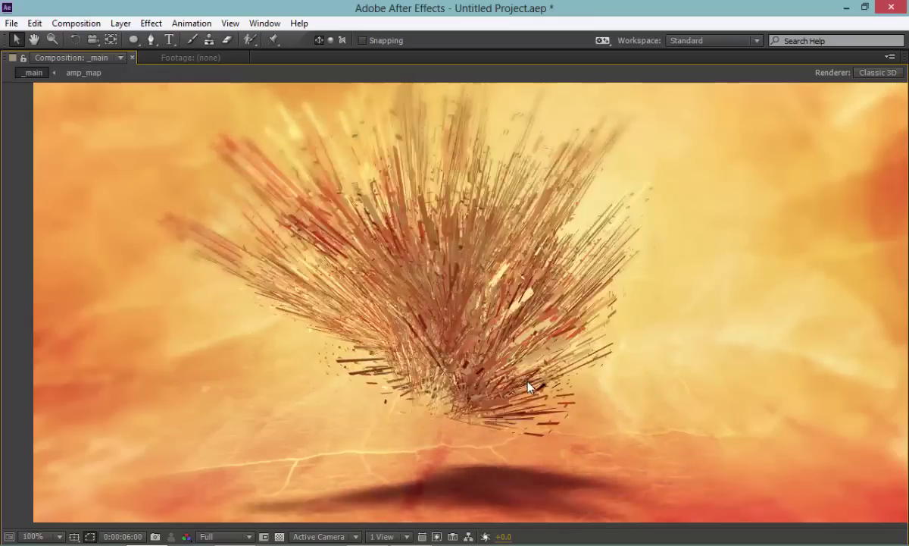
{"action": "key", "text": "space"}
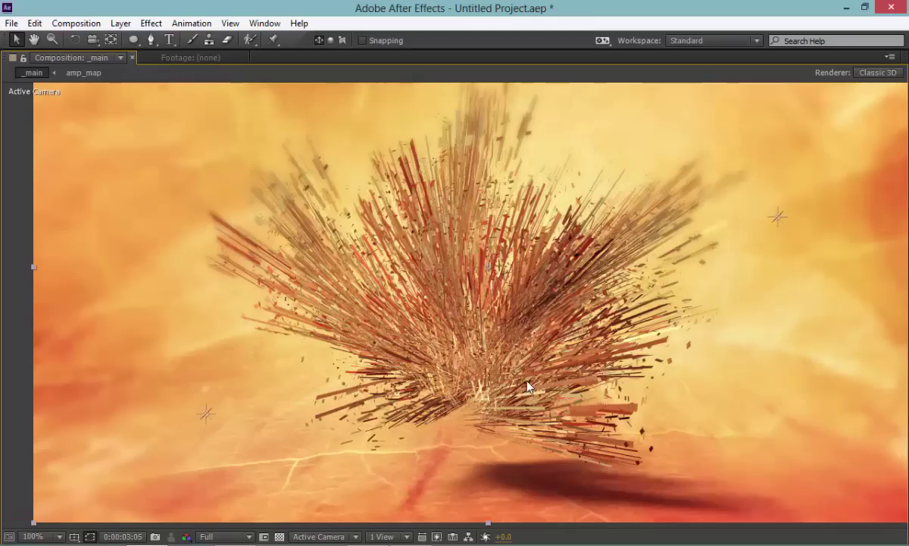
{"action": "left_click", "coordinate": [249, 539]}
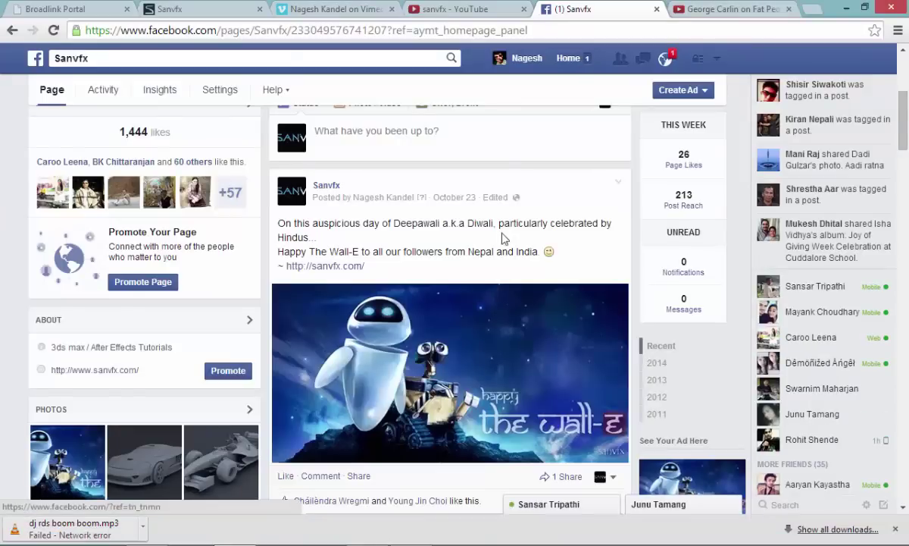
Browse the sanvfx YouTube videos page and the Sanvfx website.
{"action": "scroll", "coordinate": [502, 238], "scroll_direction": "up", "scroll_amount": 5}
{"action": "left_click", "coordinate": [449, 9]}
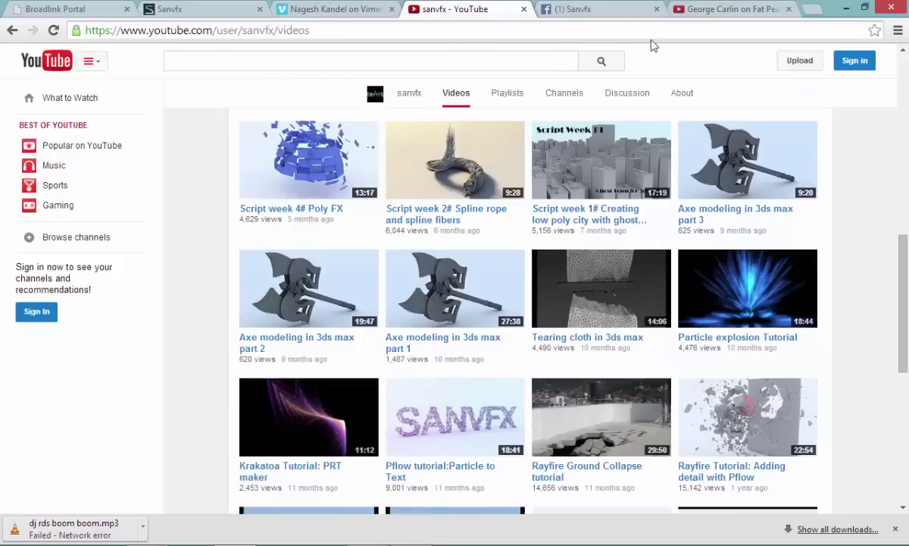
{"action": "left_click", "coordinate": [211, 6]}
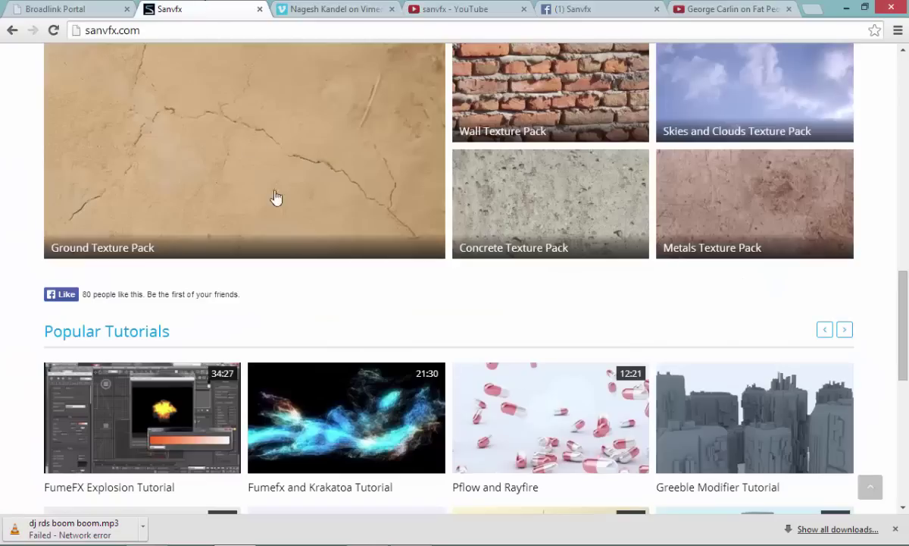
{"action": "scroll", "coordinate": [347, 315], "scroll_direction": "down", "scroll_amount": 3}
{"action": "scroll", "coordinate": [353, 319], "scroll_direction": "up", "scroll_amount": 5}
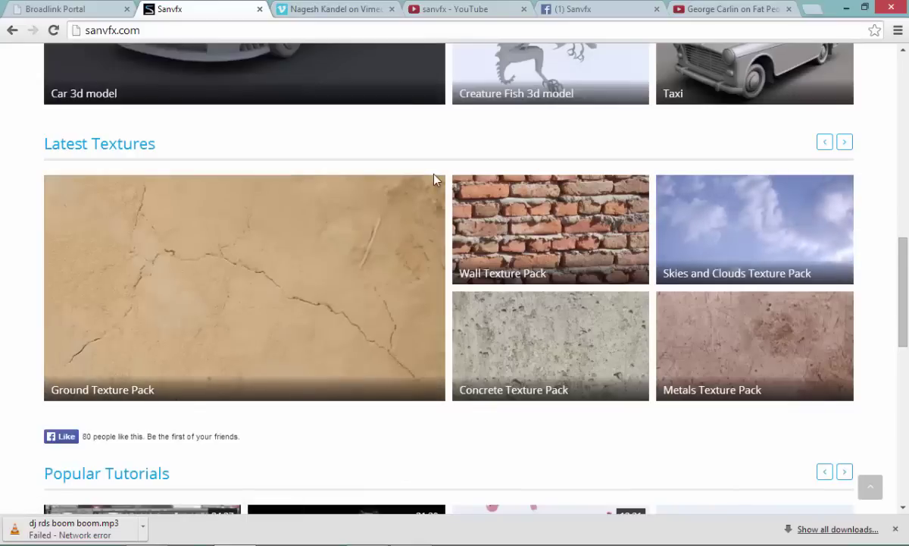
{"action": "scroll", "coordinate": [446, 170], "scroll_direction": "up", "scroll_amount": 4}
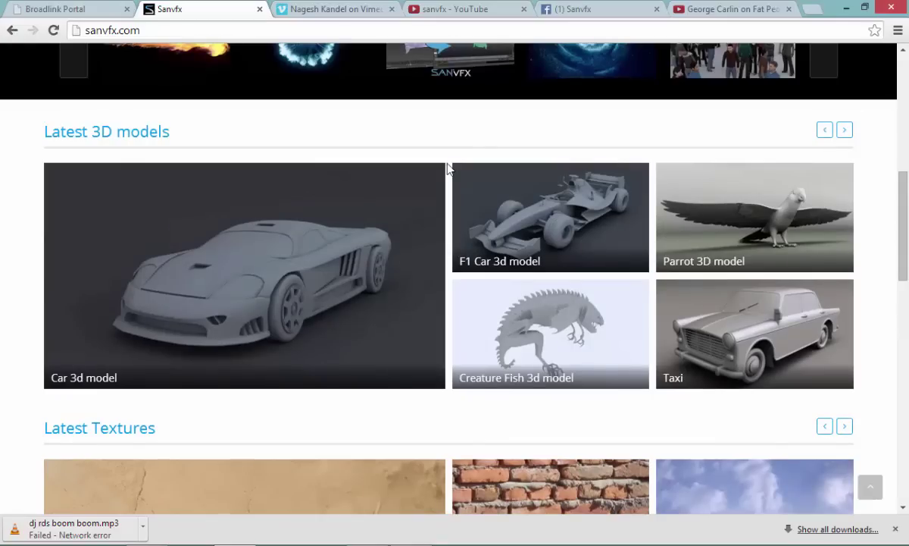
Look through the Vimeo profile, then minimize Chrome and replay the burst in After Effects.
{"action": "left_click", "coordinate": [350, 6]}
{"action": "scroll", "coordinate": [461, 388], "scroll_direction": "down", "scroll_amount": 2}
{"action": "scroll", "coordinate": [460, 388], "scroll_direction": "up", "scroll_amount": 2}
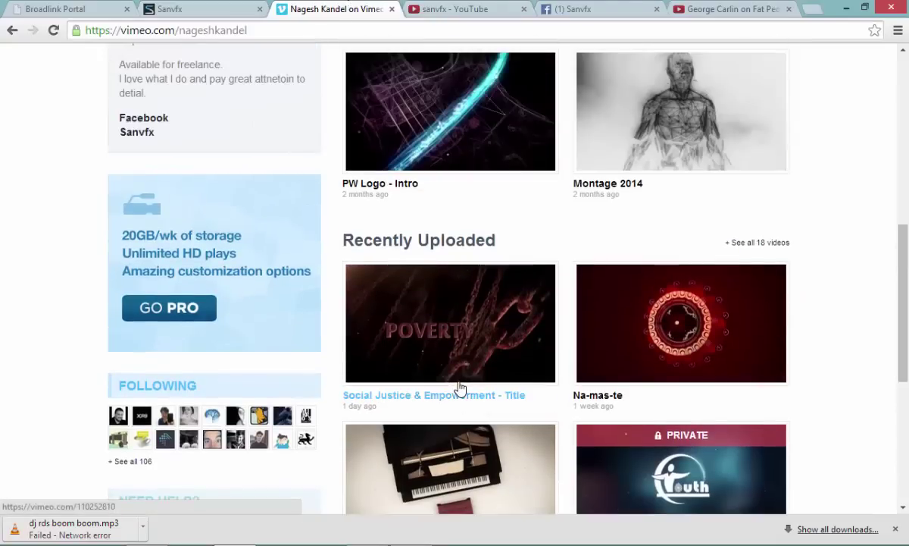
{"action": "scroll", "coordinate": [460, 388], "scroll_direction": "up", "scroll_amount": 2}
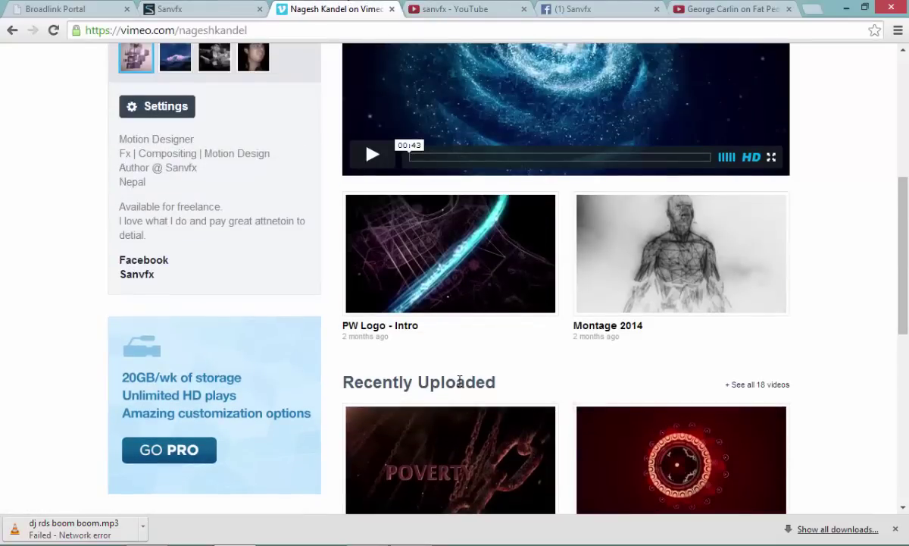
{"action": "scroll", "coordinate": [460, 383], "scroll_direction": "down", "scroll_amount": 3}
{"action": "scroll", "coordinate": [459, 385], "scroll_direction": "down", "scroll_amount": 3}
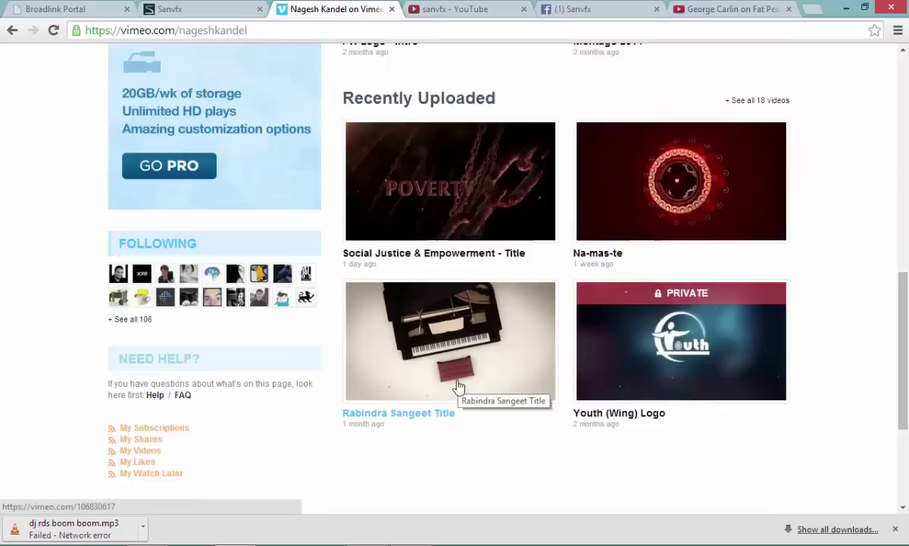
{"action": "left_click", "coordinate": [204, 8]}
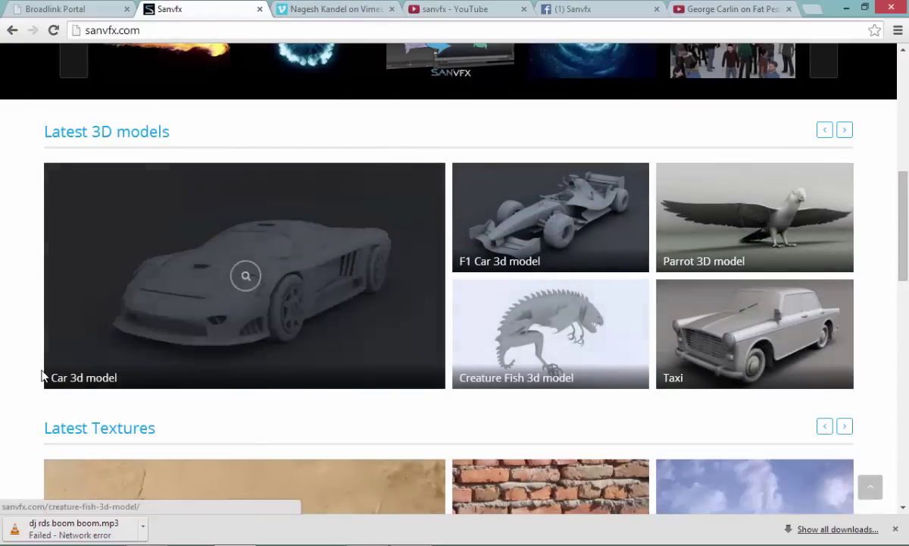
{"action": "left_click", "coordinate": [241, 535]}
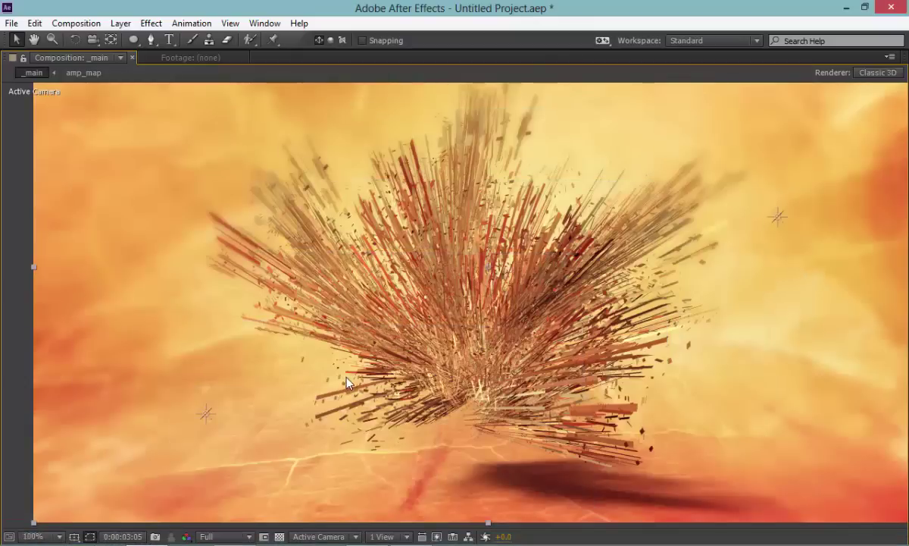
{"action": "key", "text": "space"}
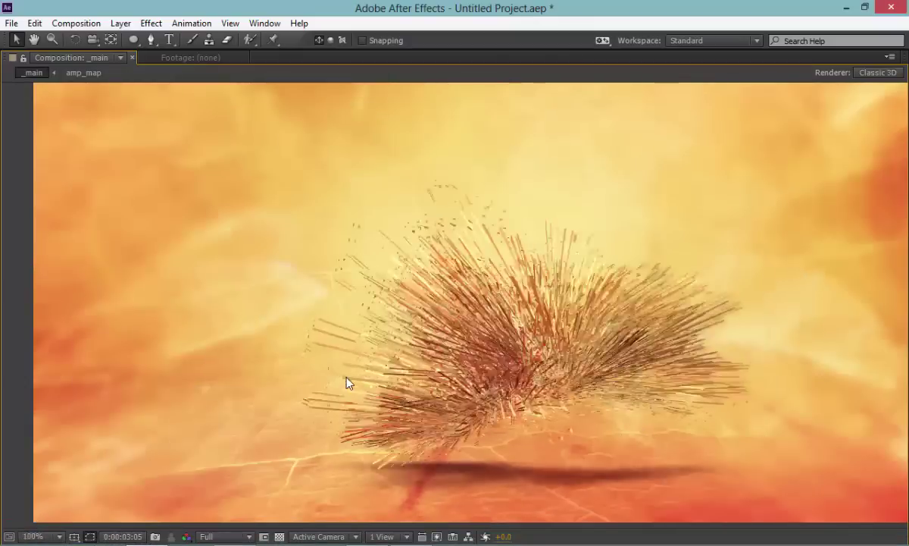